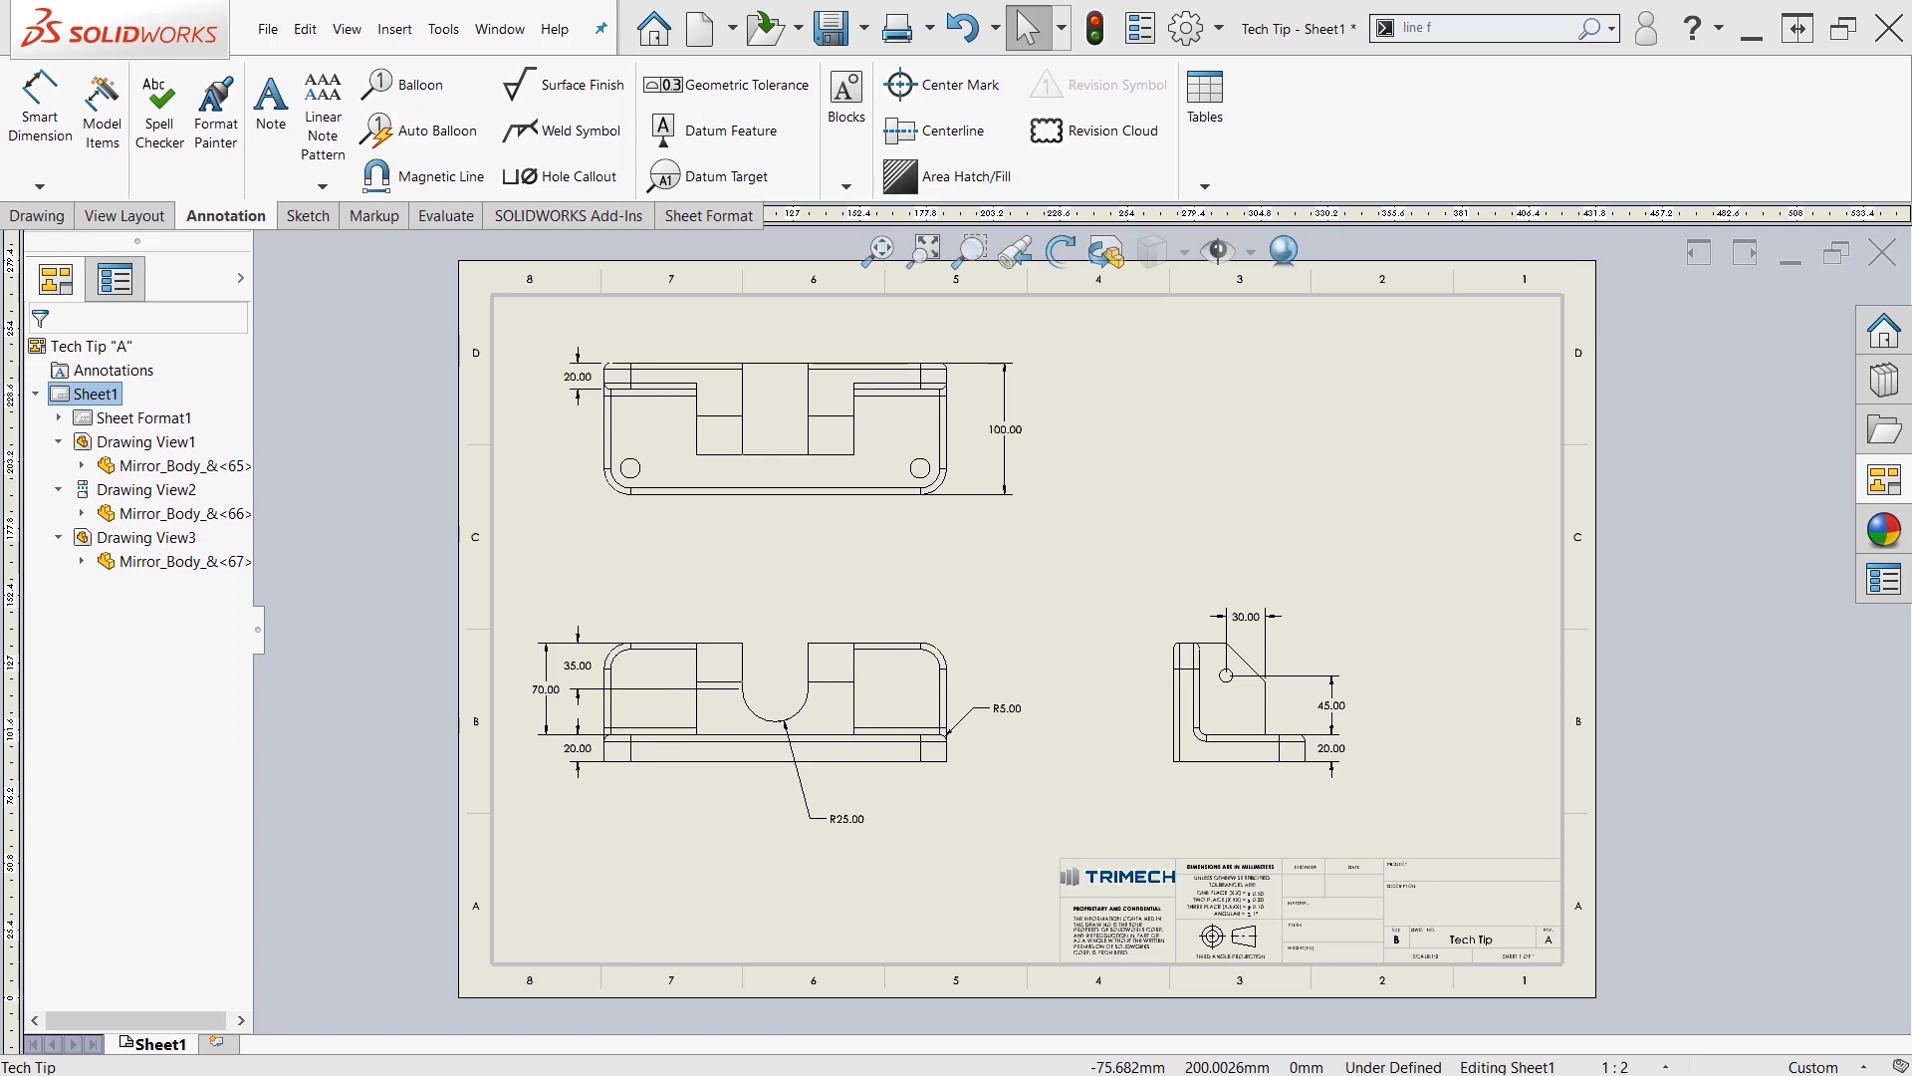
Show the Layer toolbar and dock it among the main toolbars at the top
left_click(332, 711)
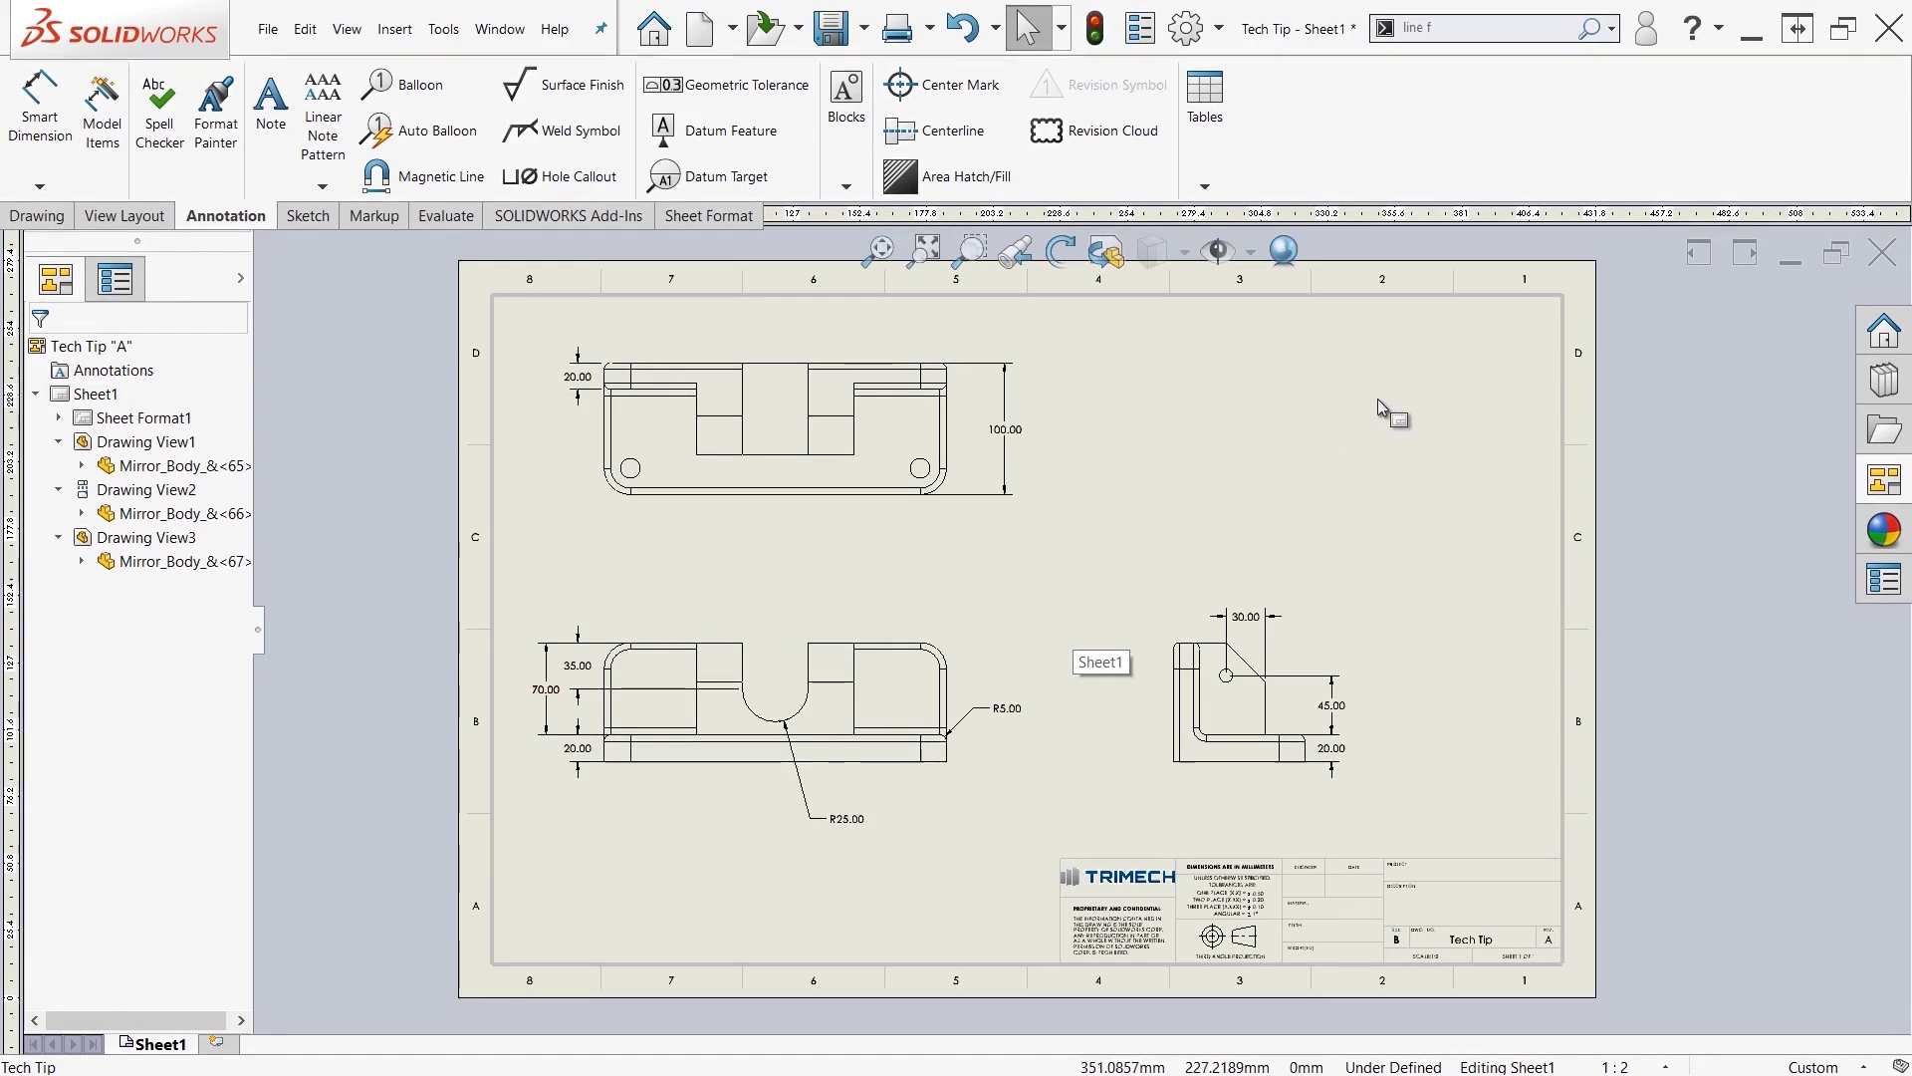
right_click(1372, 132)
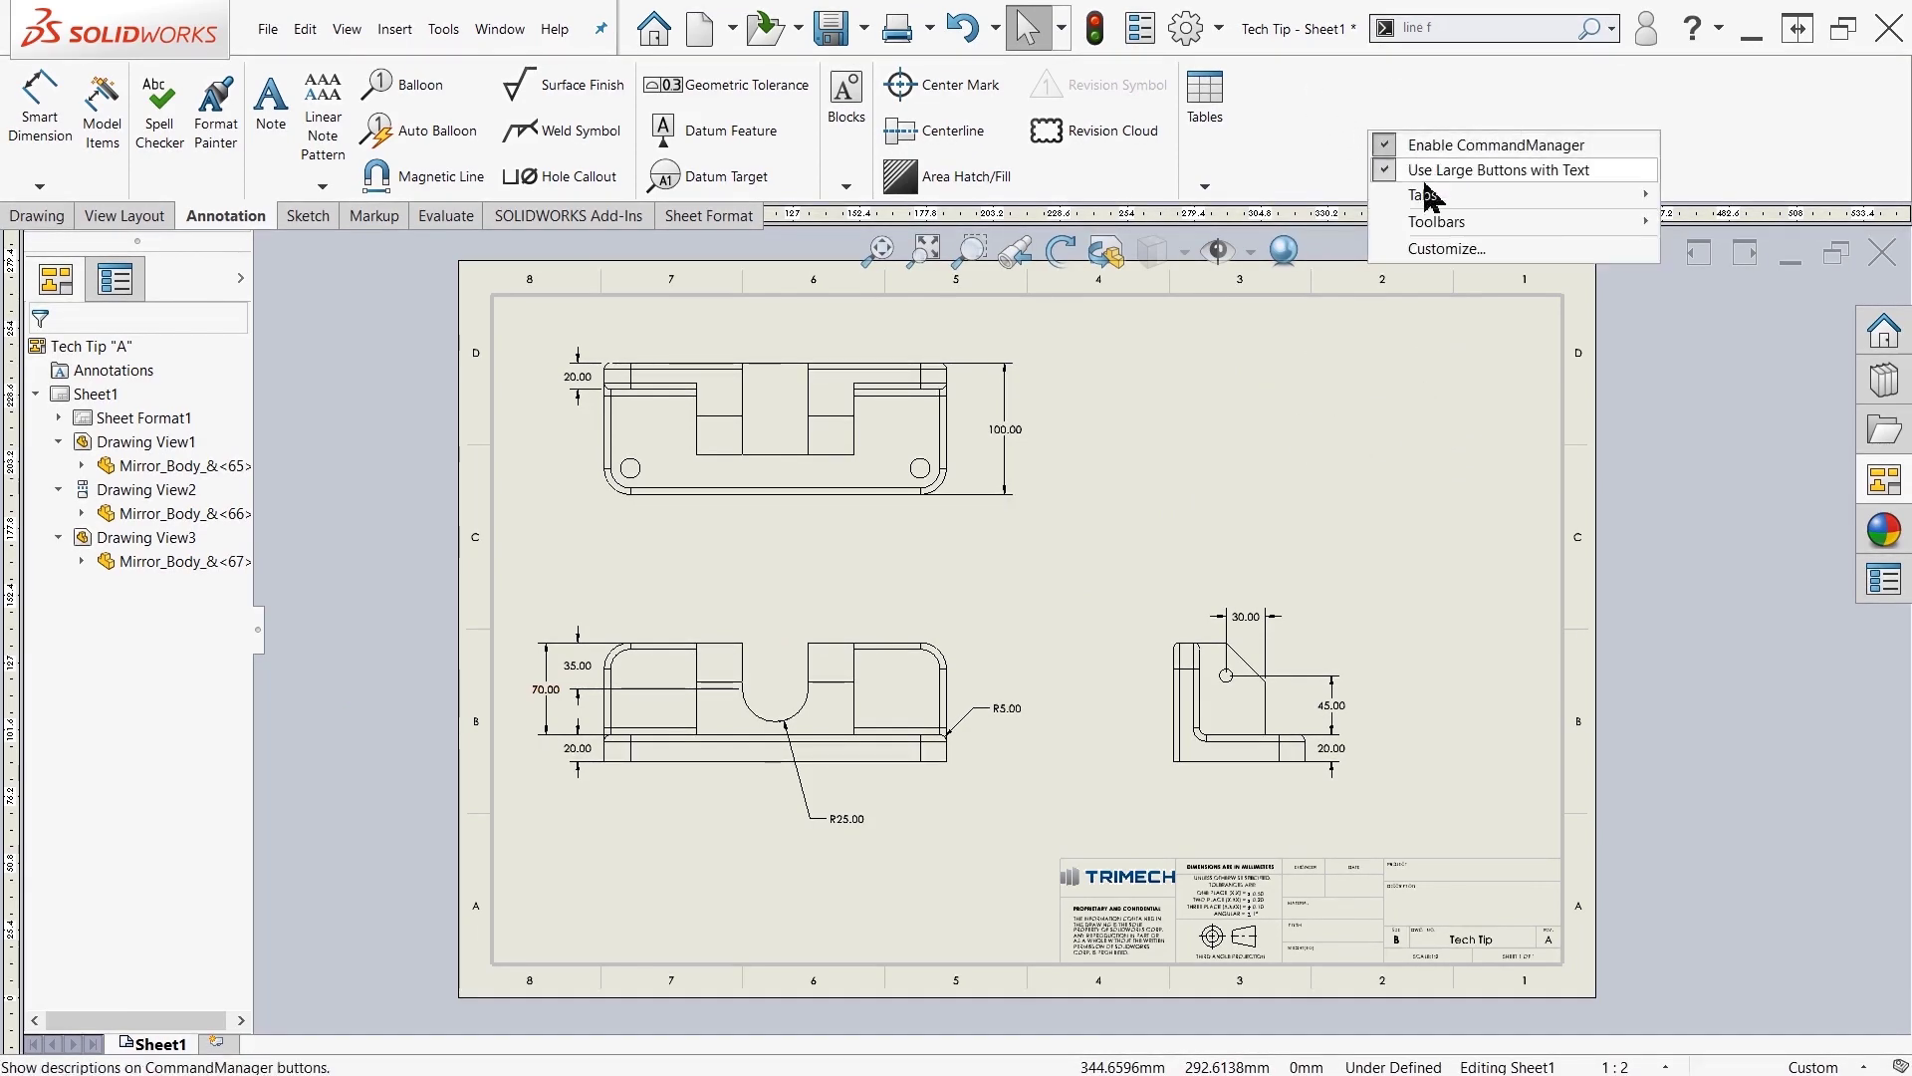
mouse_move(1436, 235)
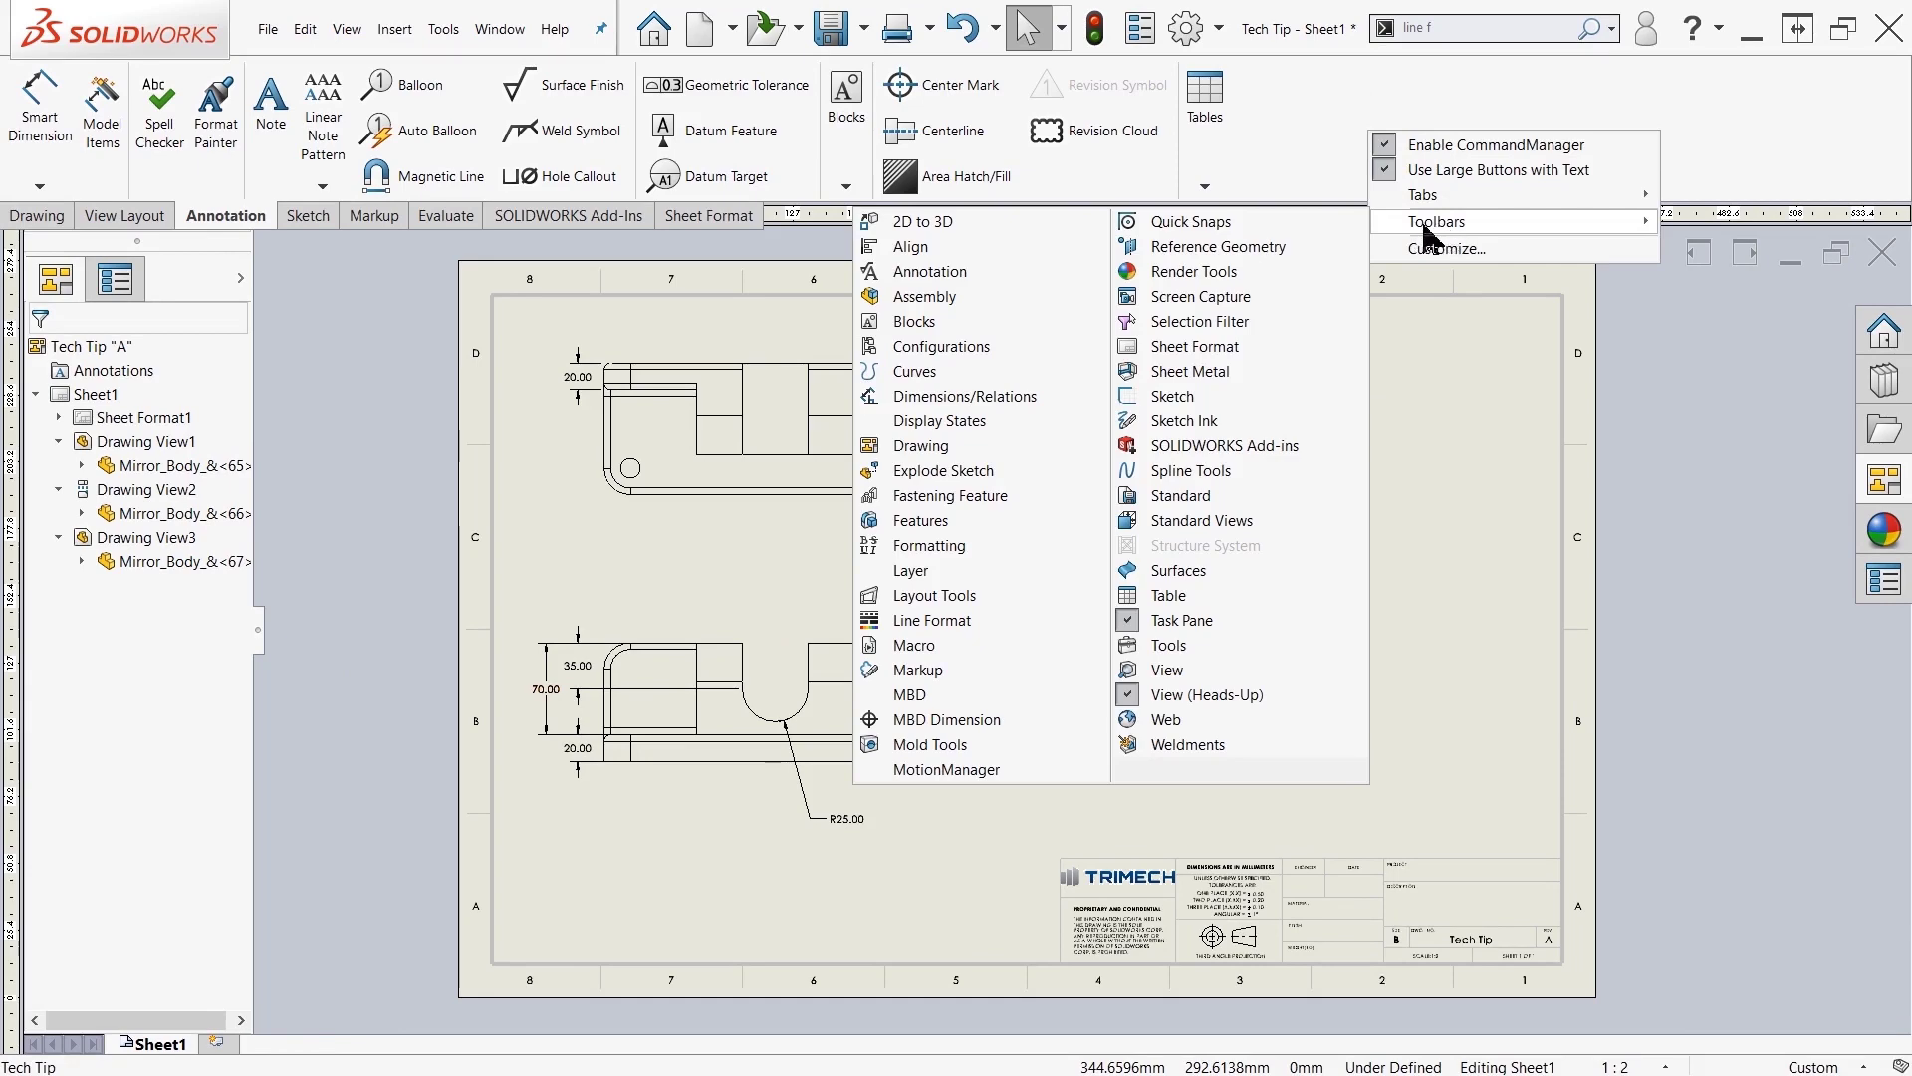
left_click(936, 574)
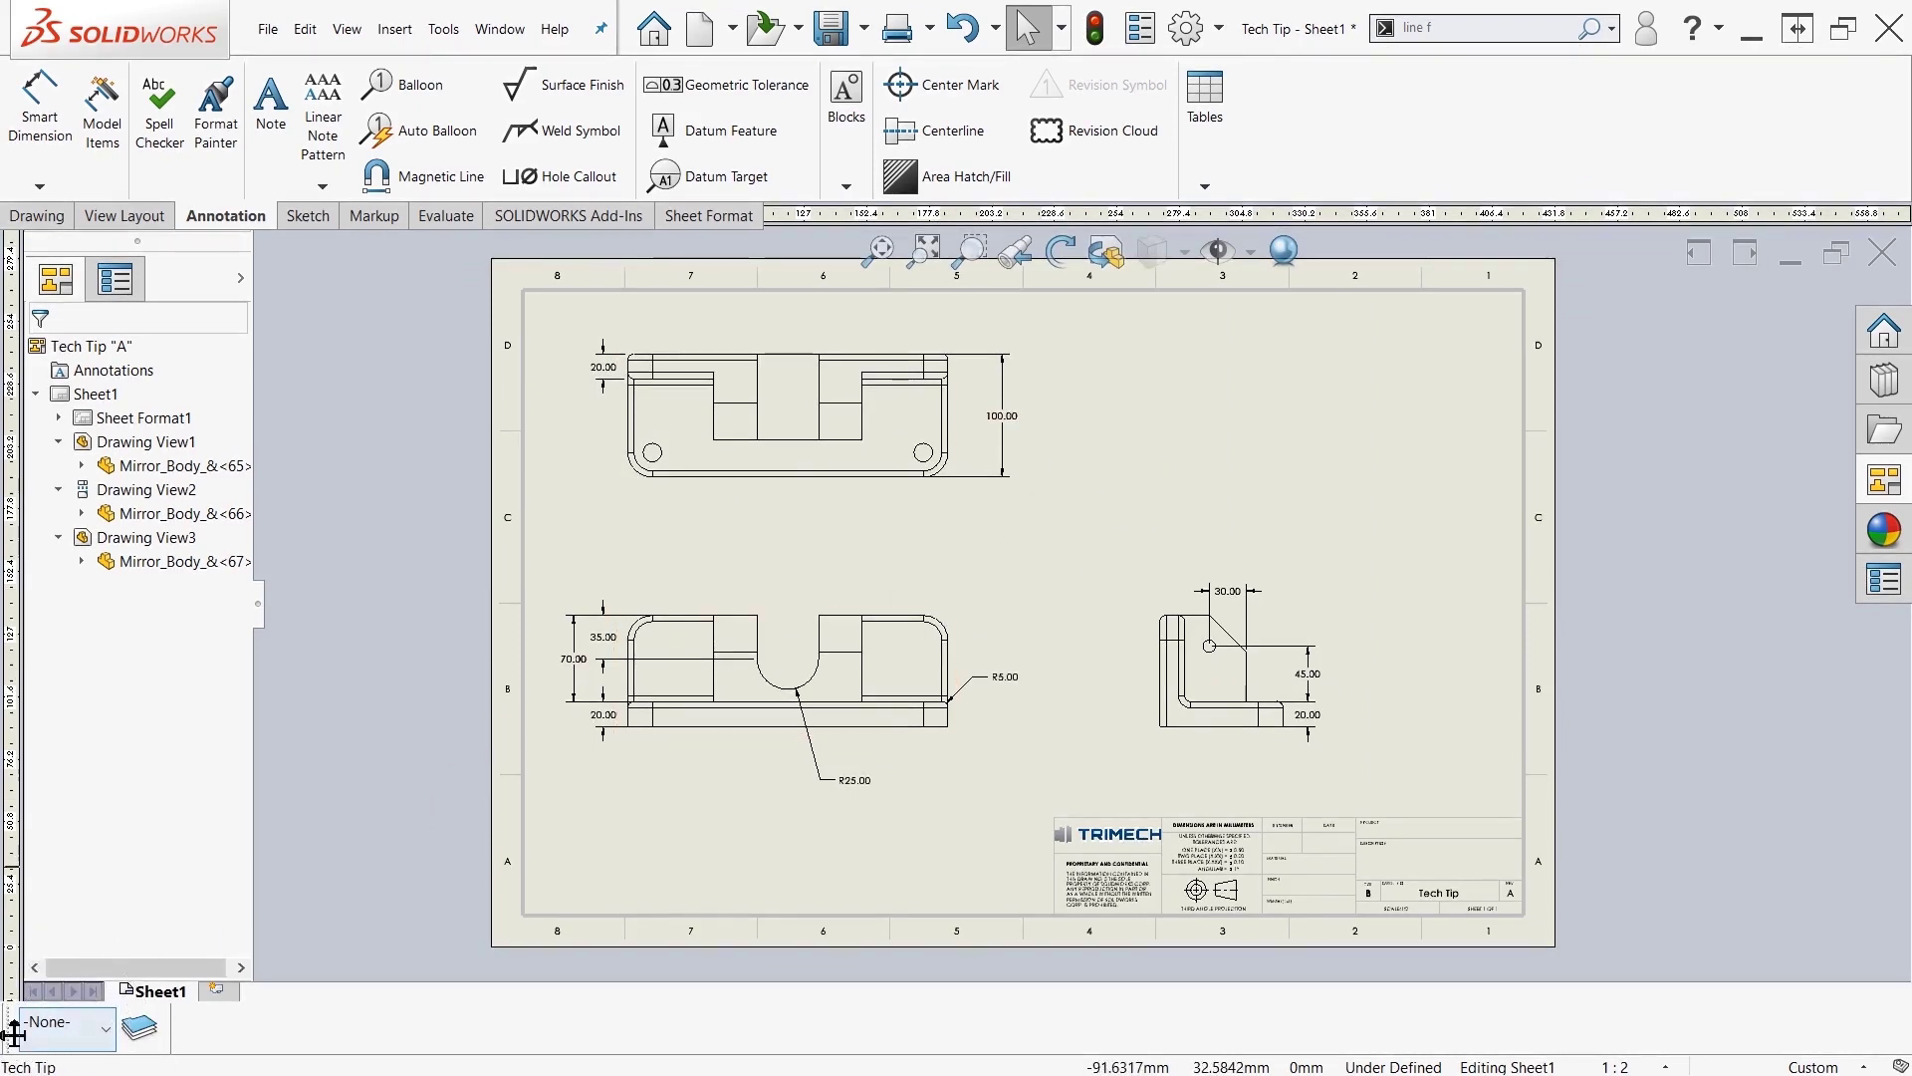
mouse_move(12, 1033)
left_mouse_down()
mouse_move(221, 968)
mouse_move(392, 742)
mouse_move(661, 550)
mouse_move(790, 546)
mouse_move(1205, 254)
mouse_move(1271, 82)
left_mouse_up()
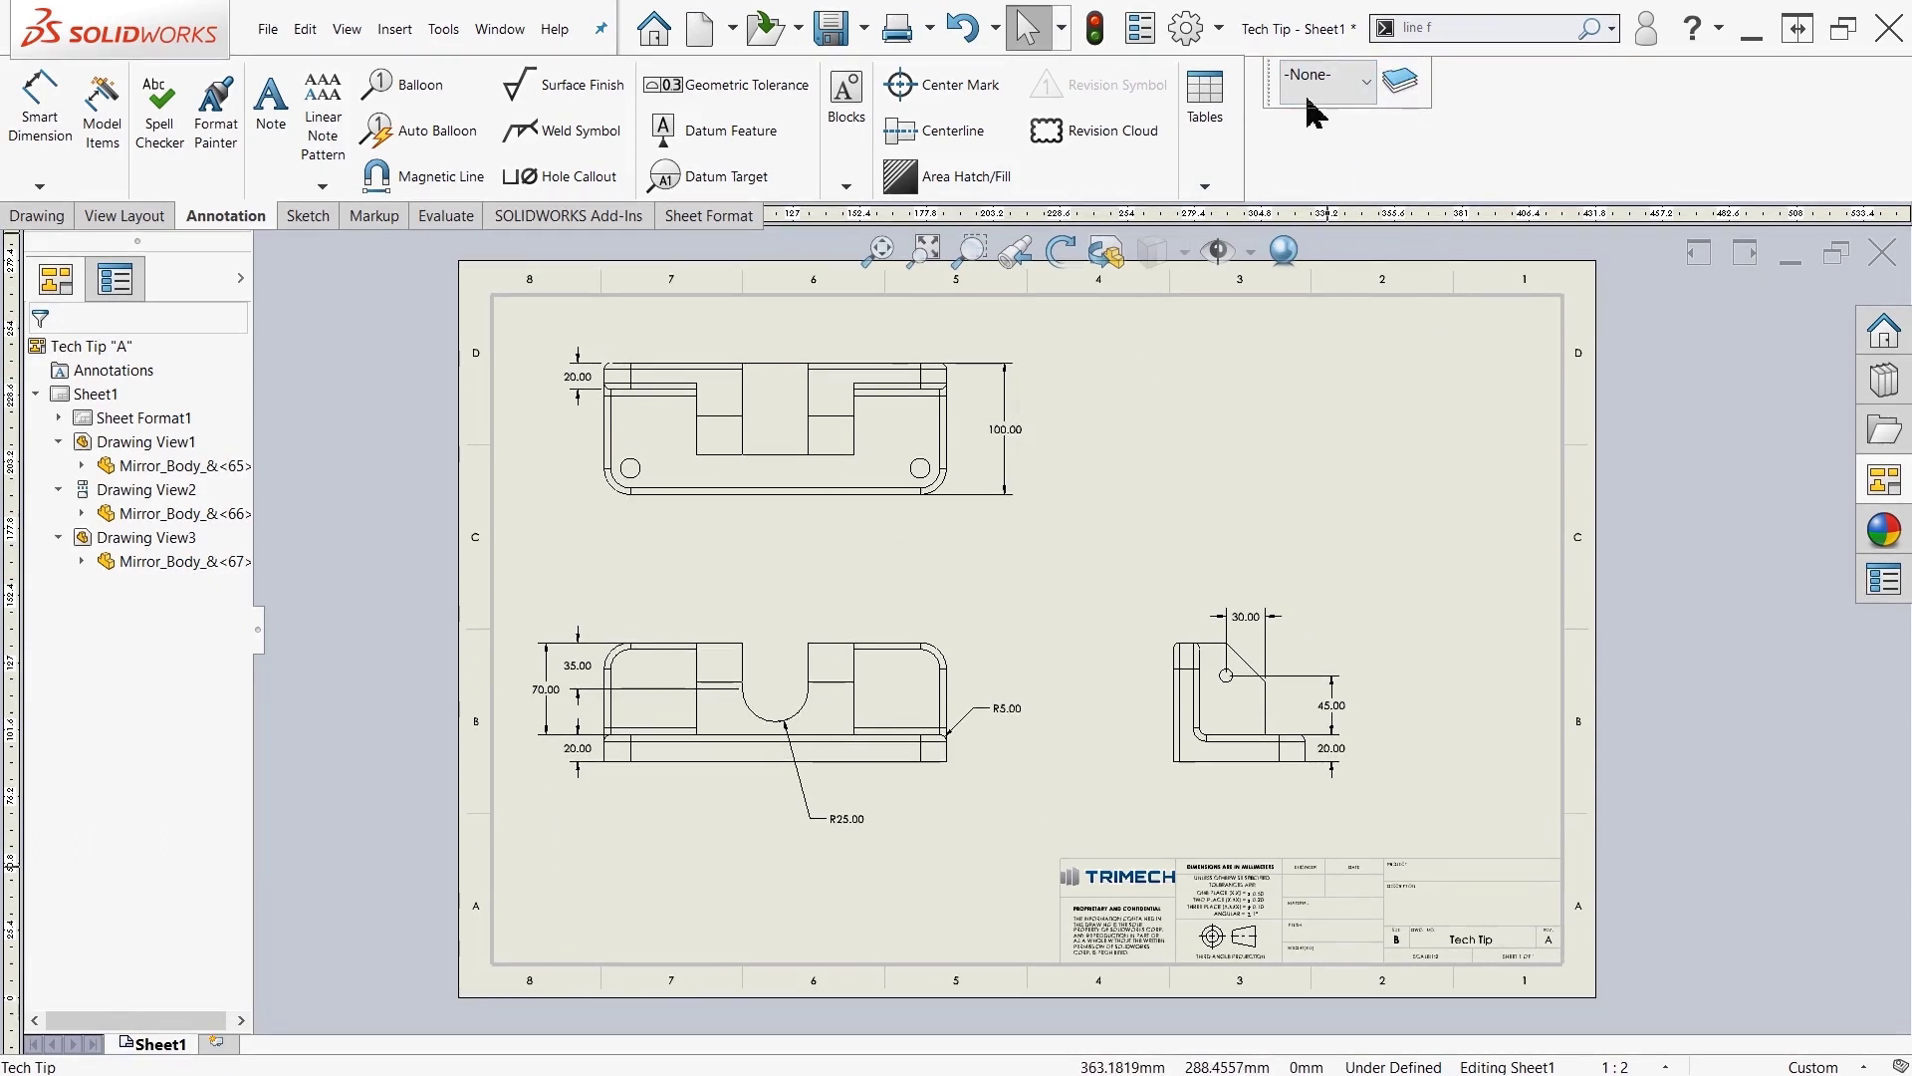
left_click(1366, 86)
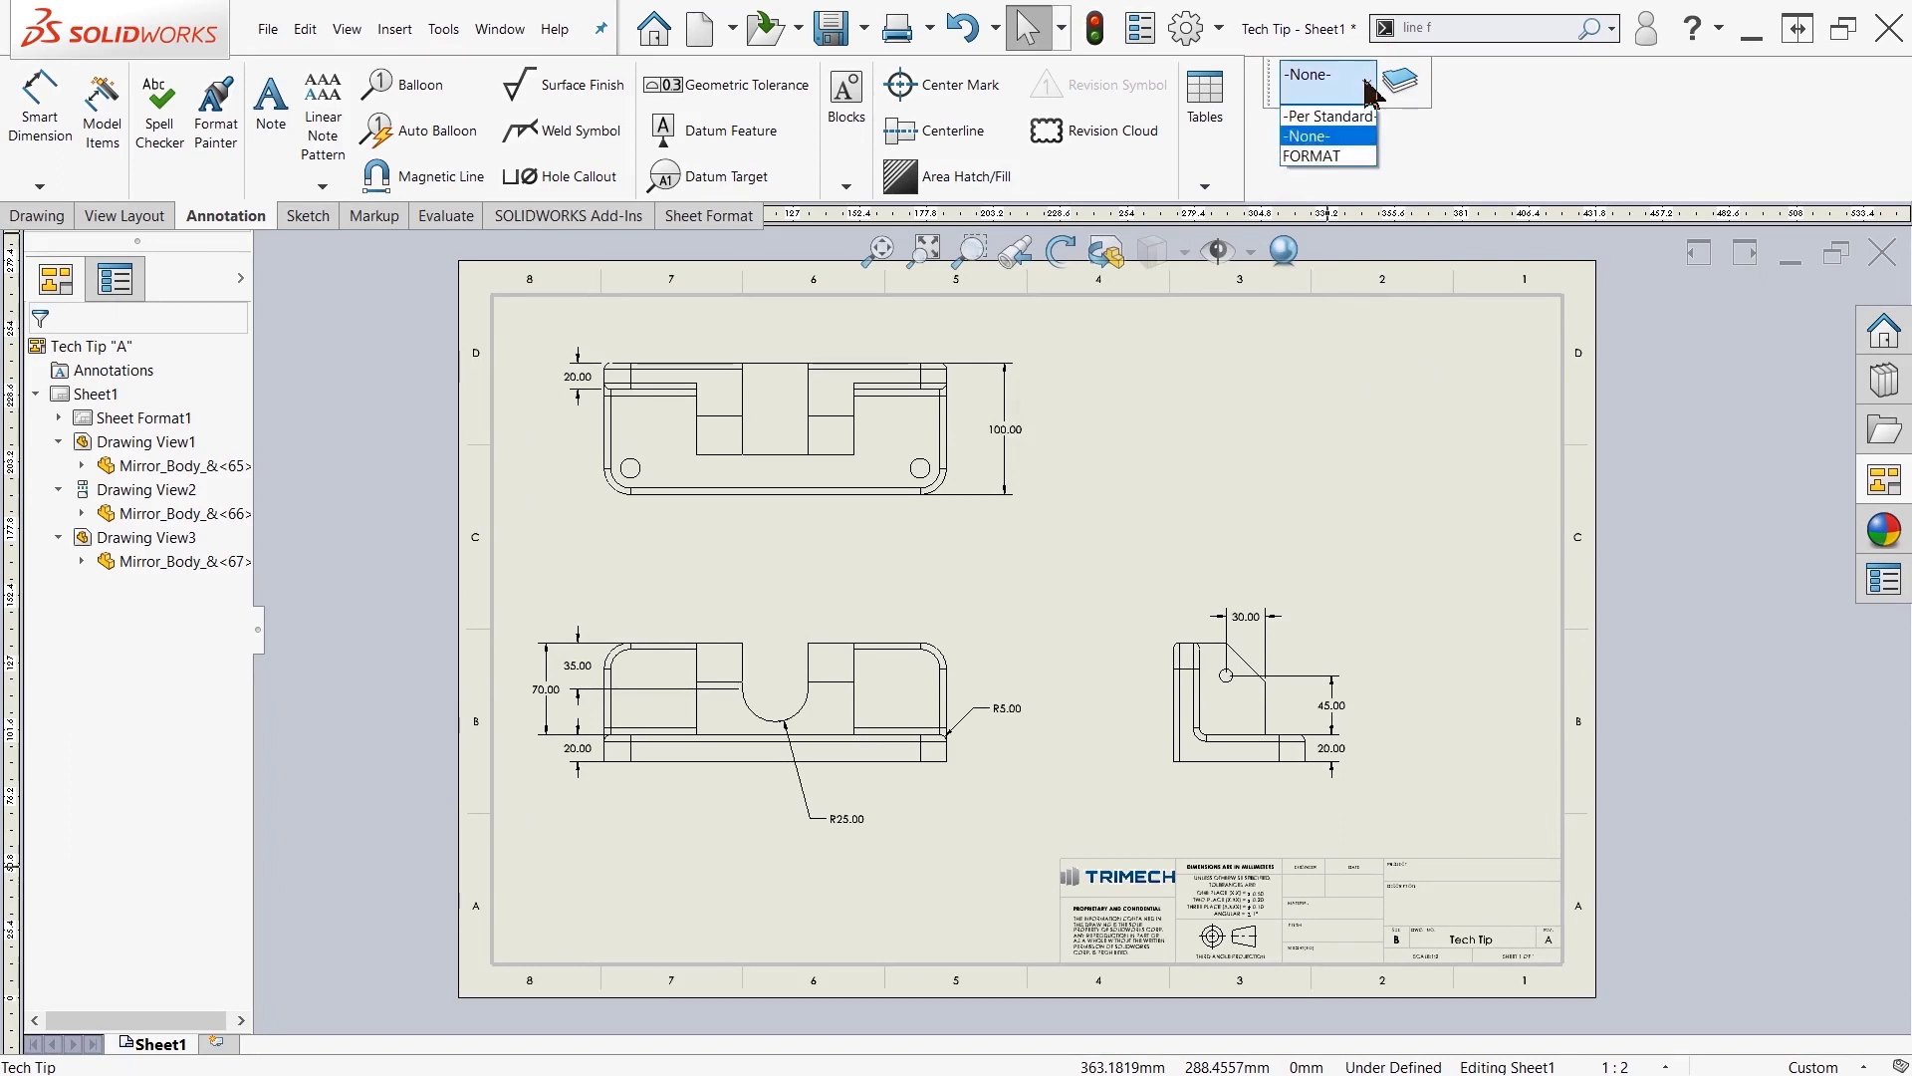
left_click(1349, 136)
left_click(1362, 97)
left_click(1410, 149)
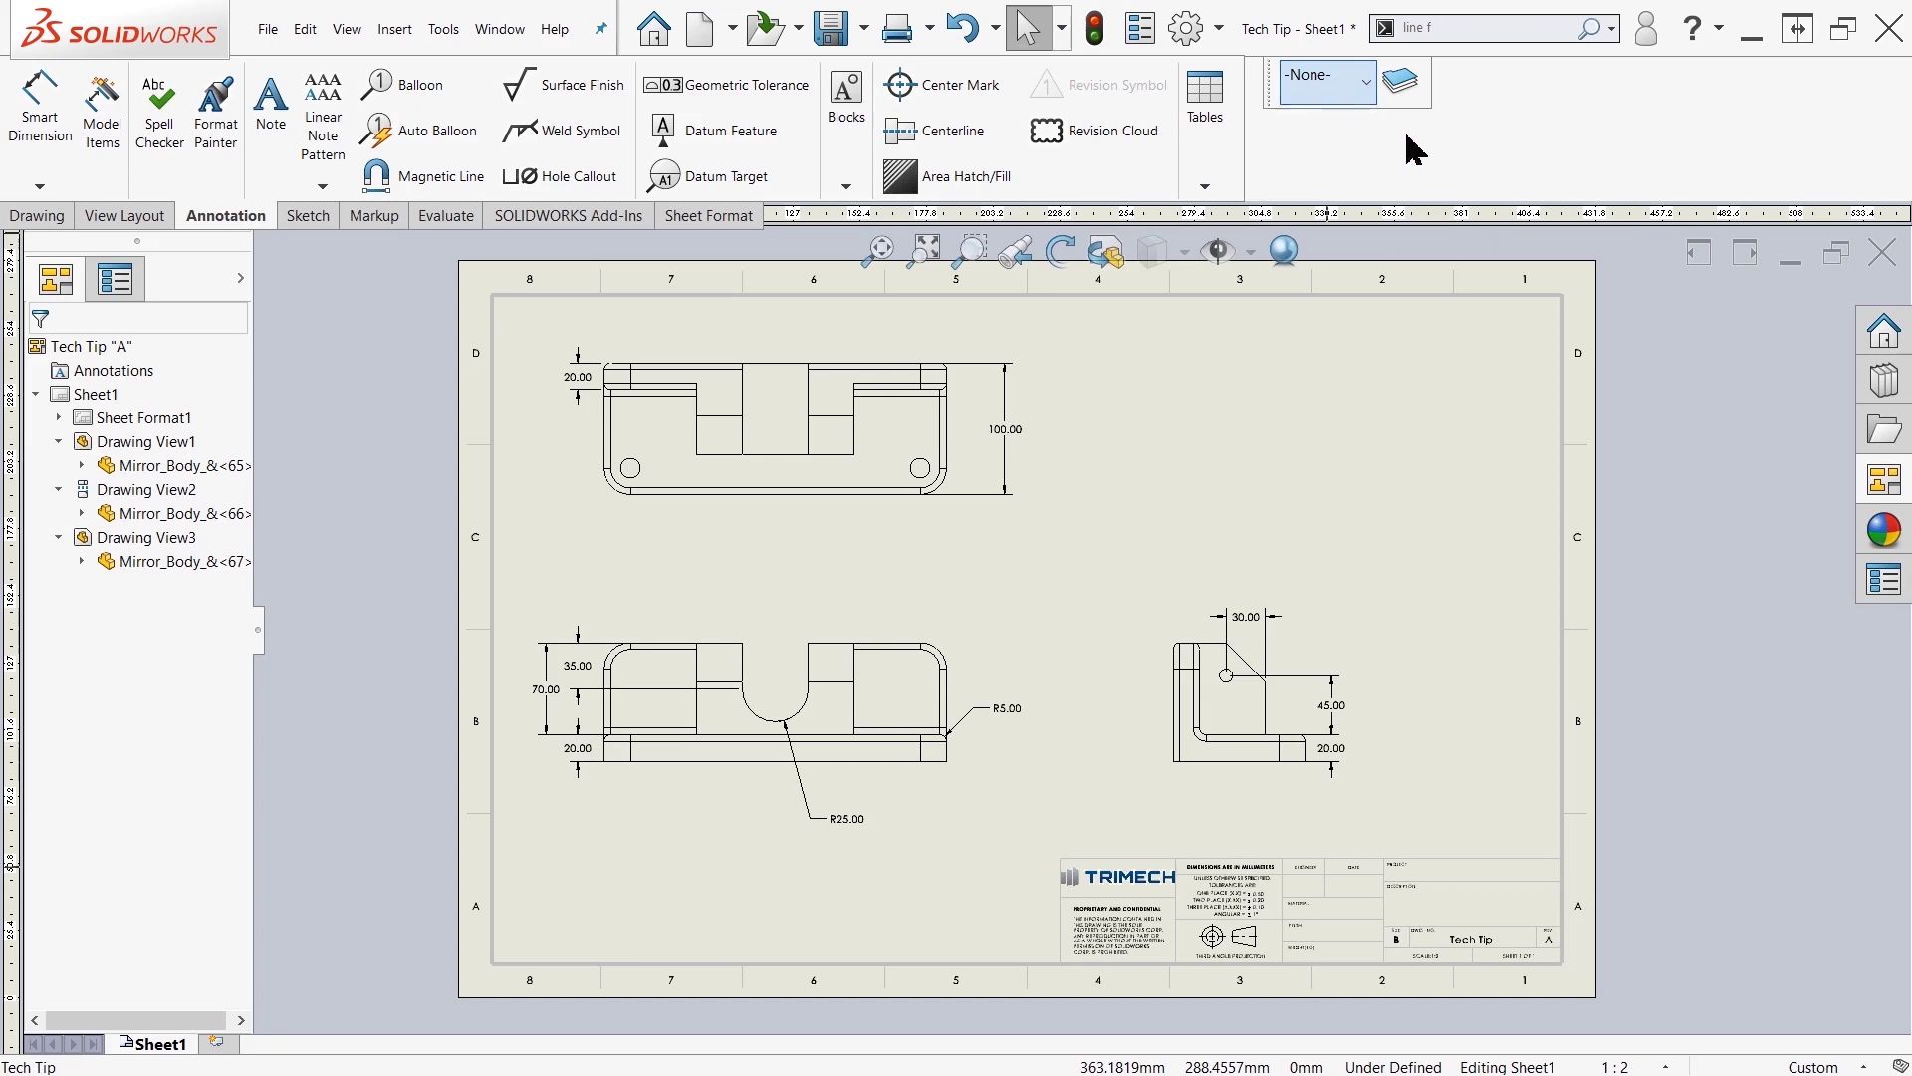
left_click(1365, 84)
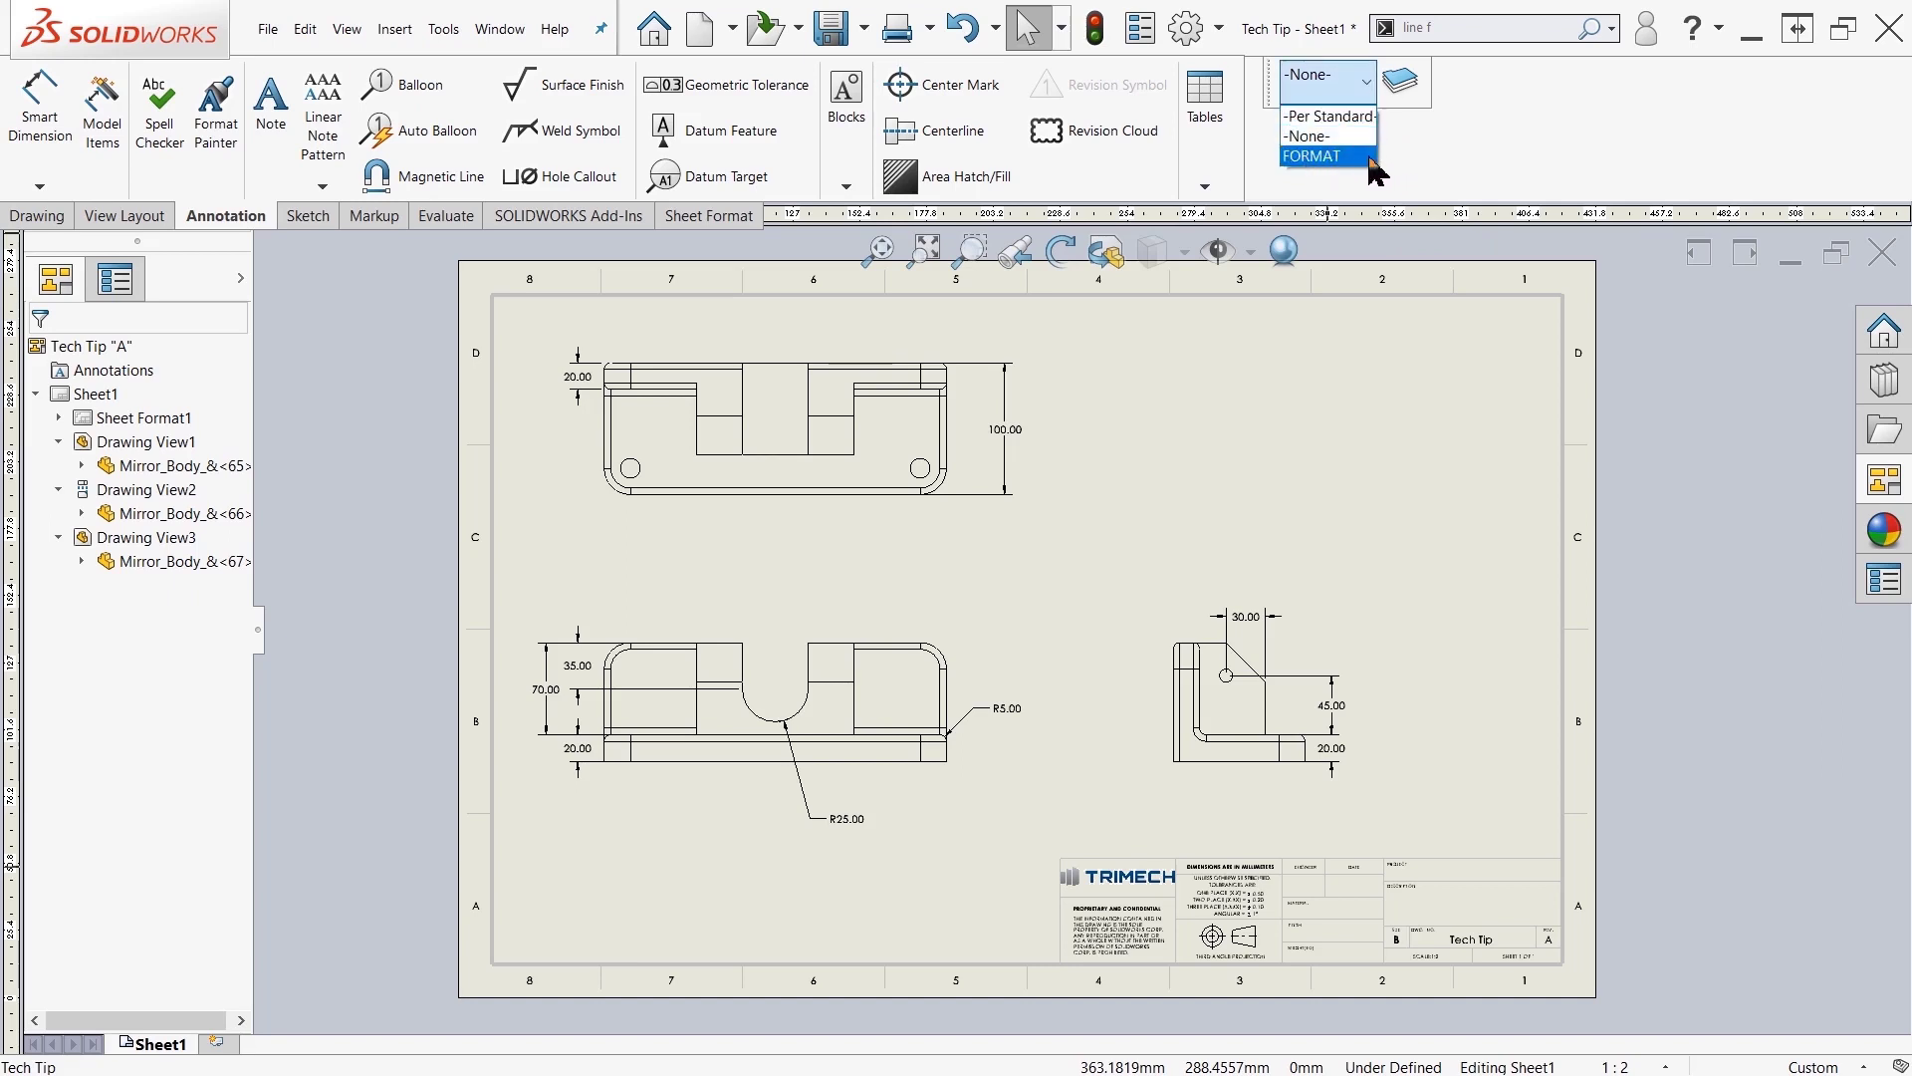
left_click(1420, 170)
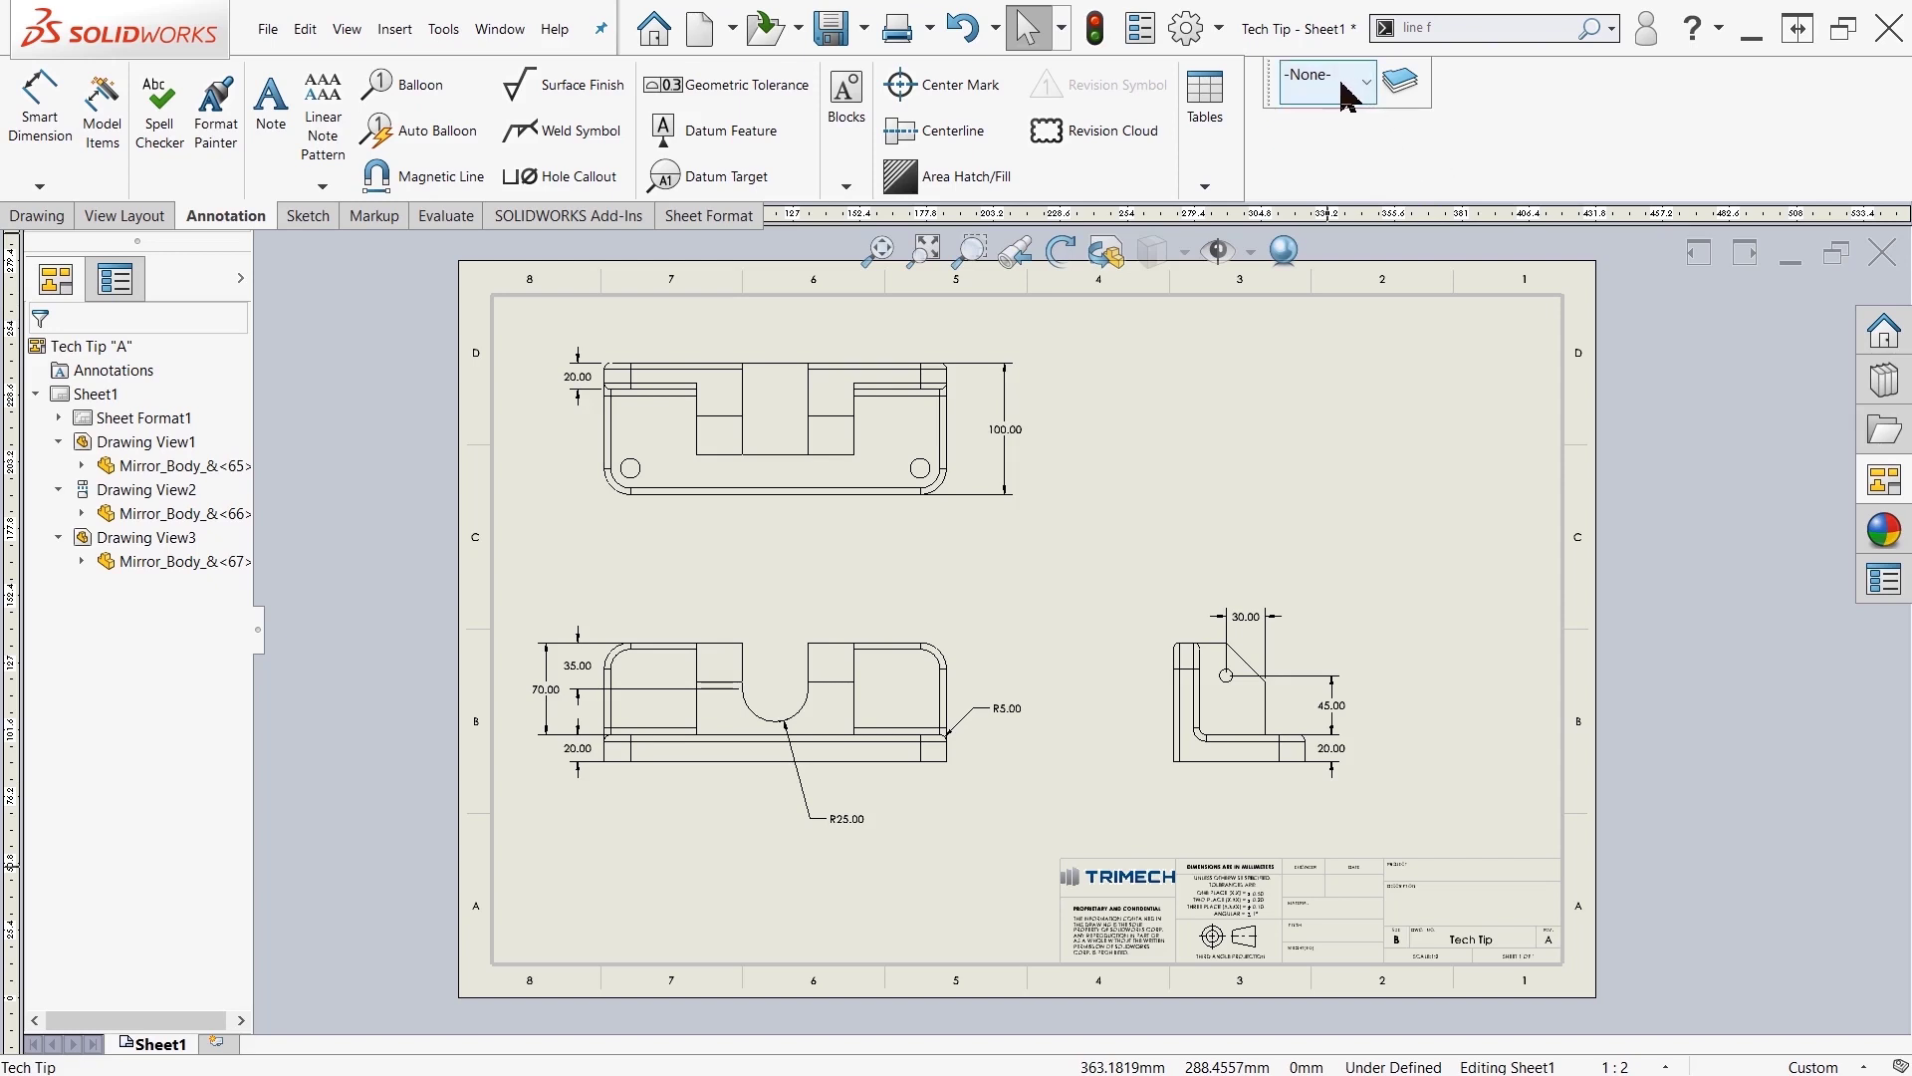
Open Layer Properties, move the Layers dialog, and review the FORMAT layer's description
left_click(1404, 82)
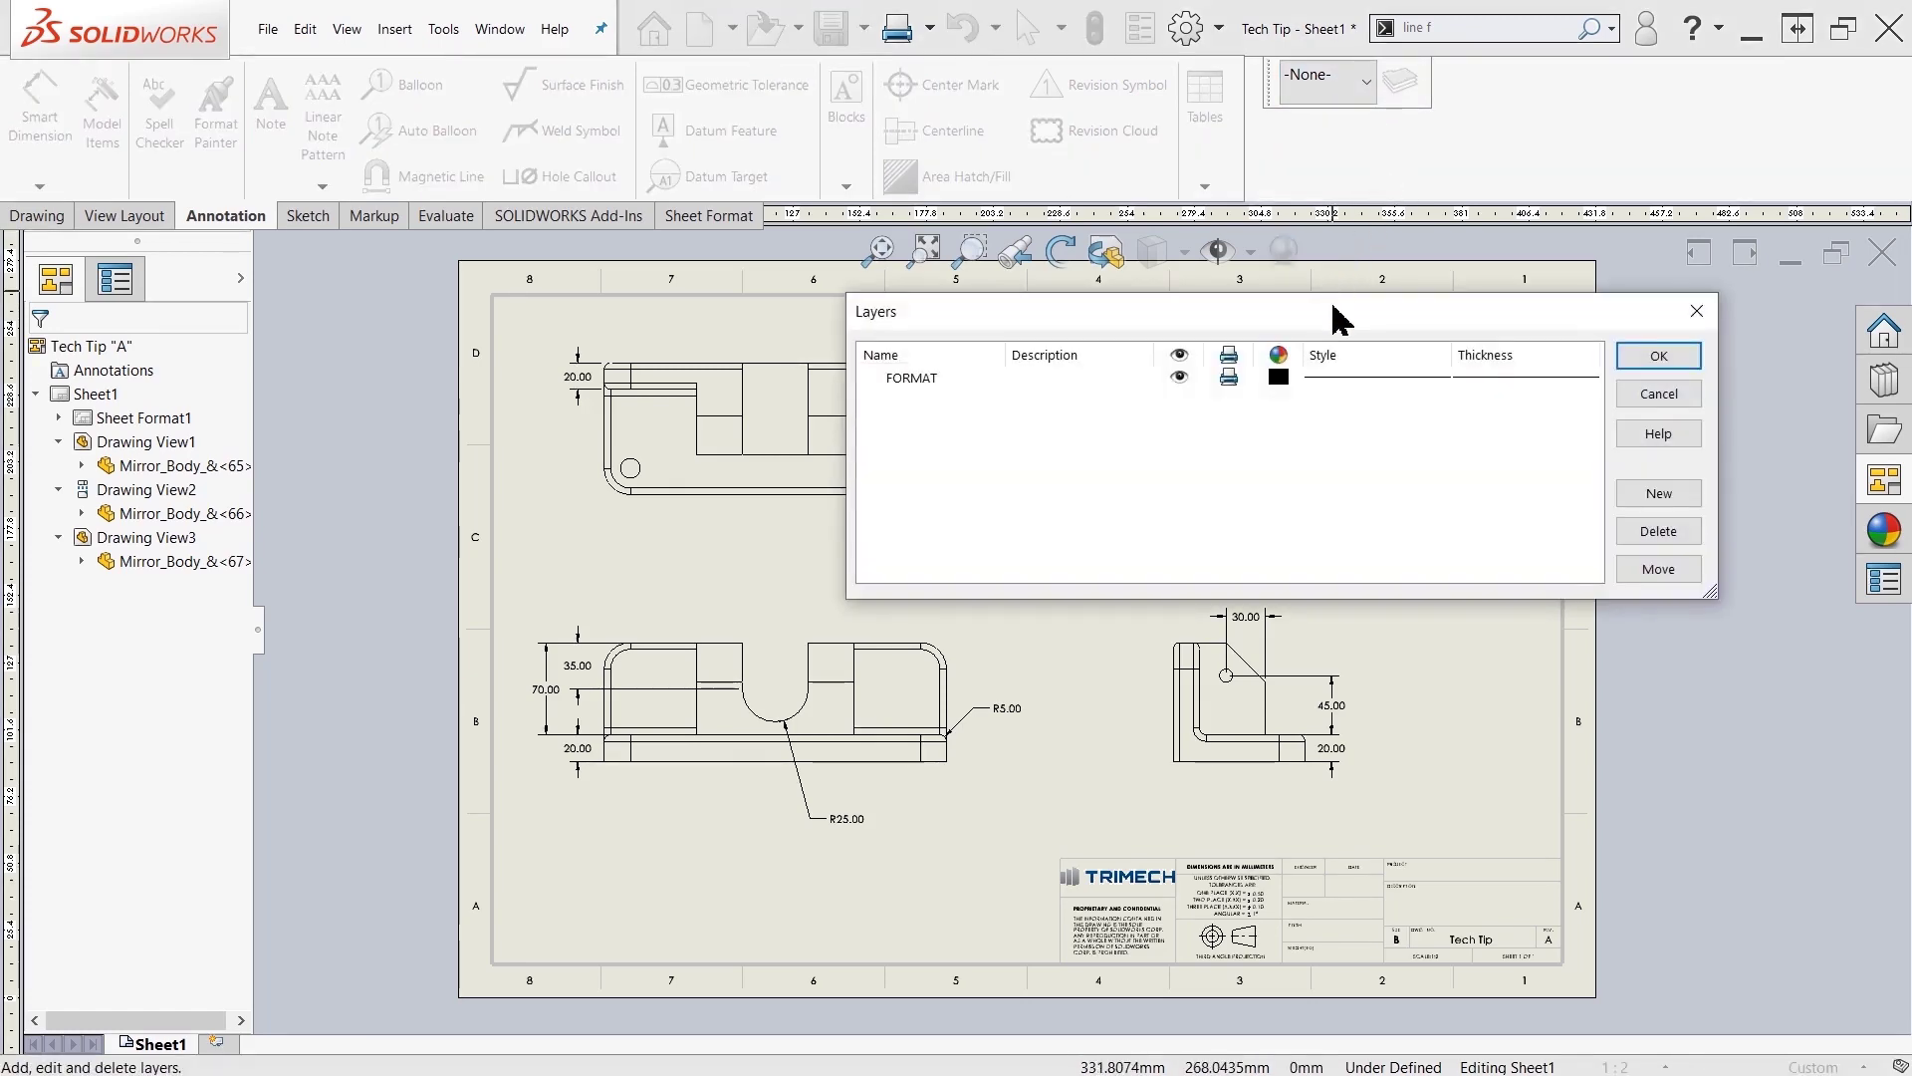
left_click_drag(1292, 309, 1206, 295)
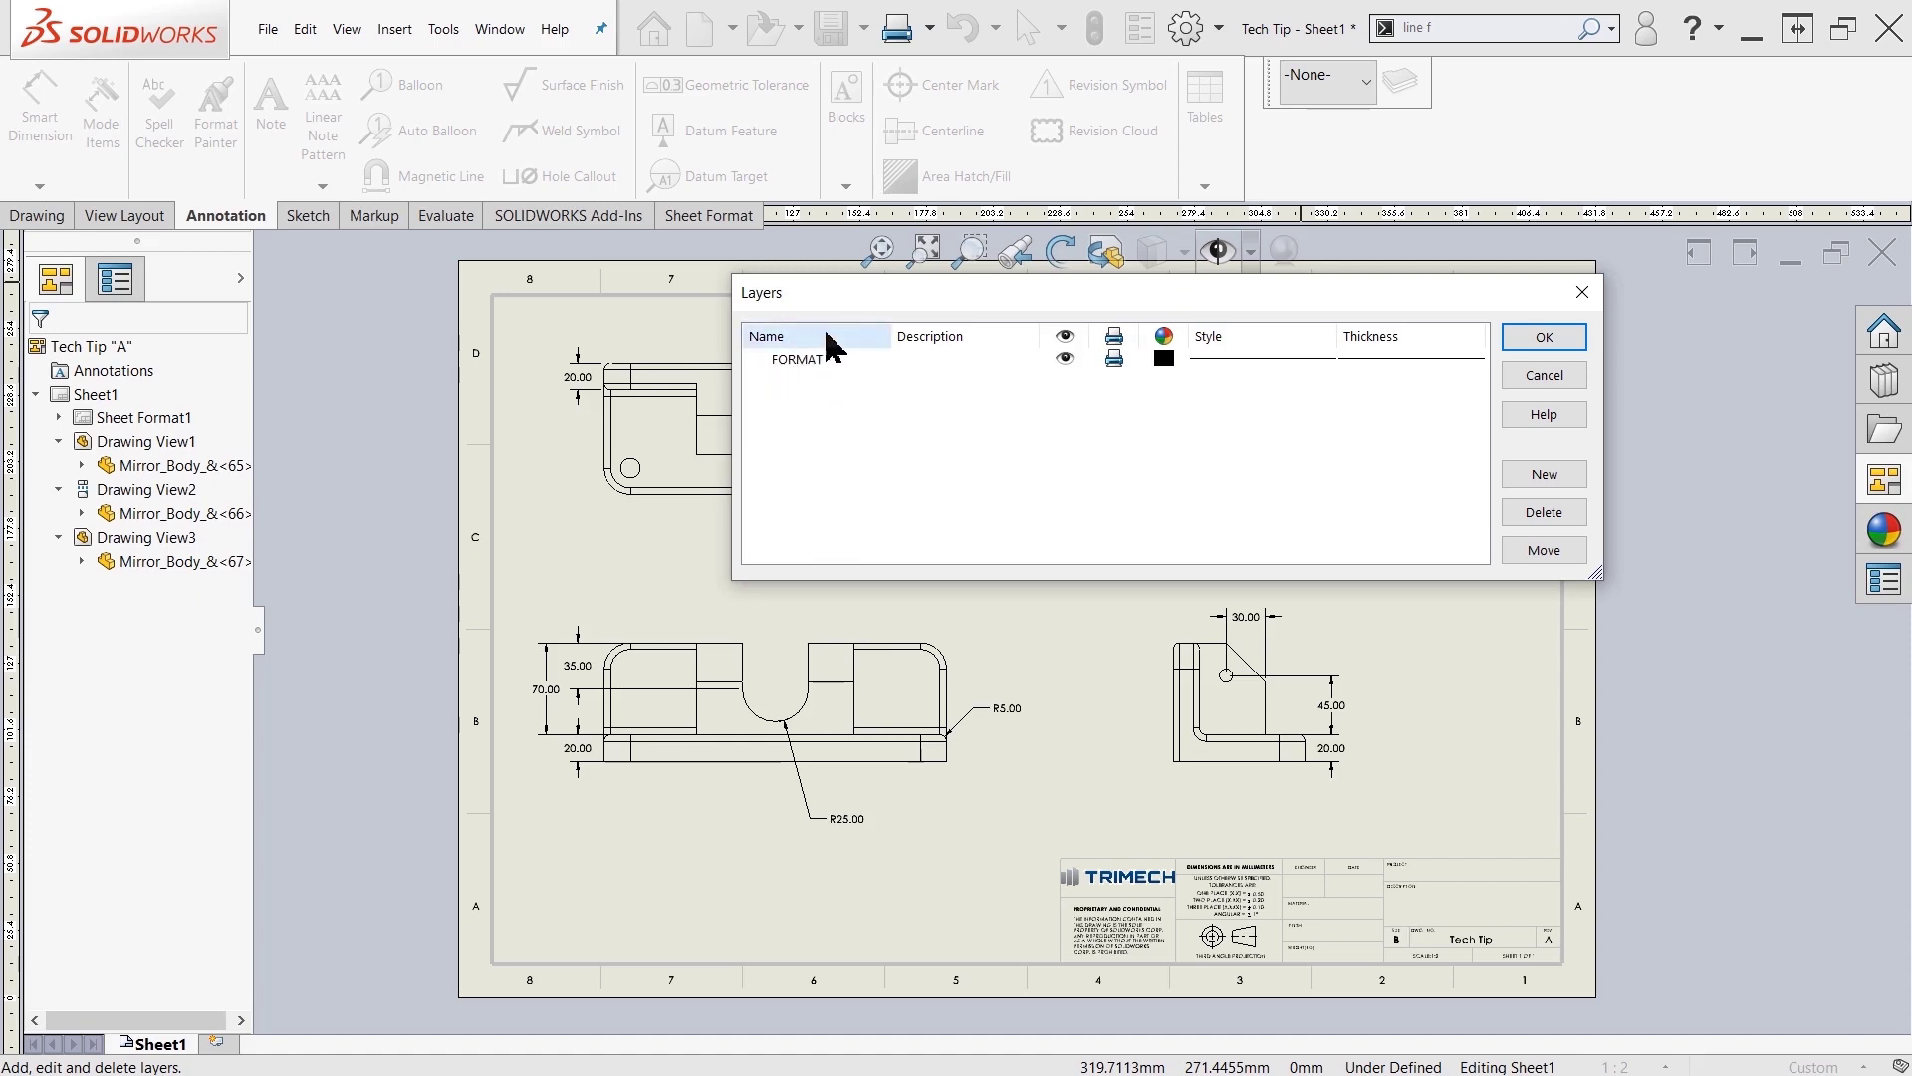
left_click(936, 359)
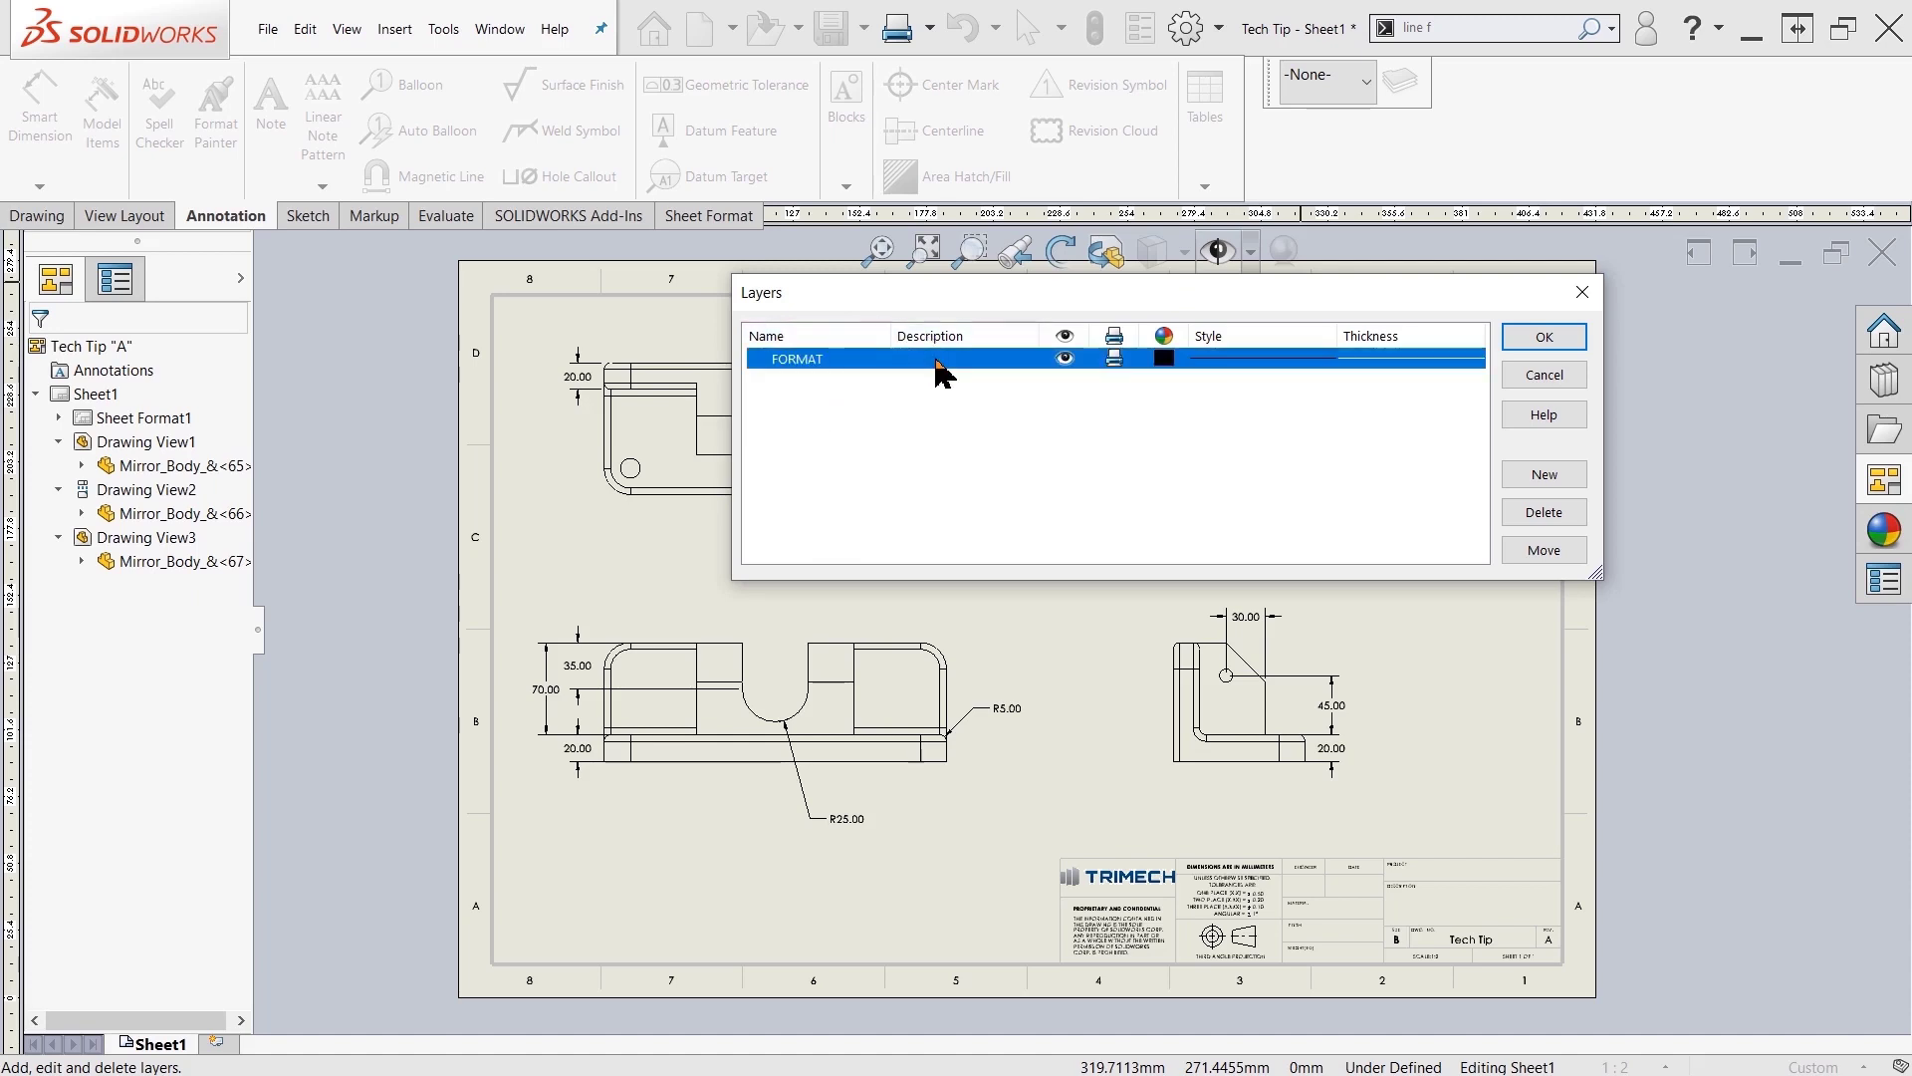
left_click(938, 359)
left_click(977, 432)
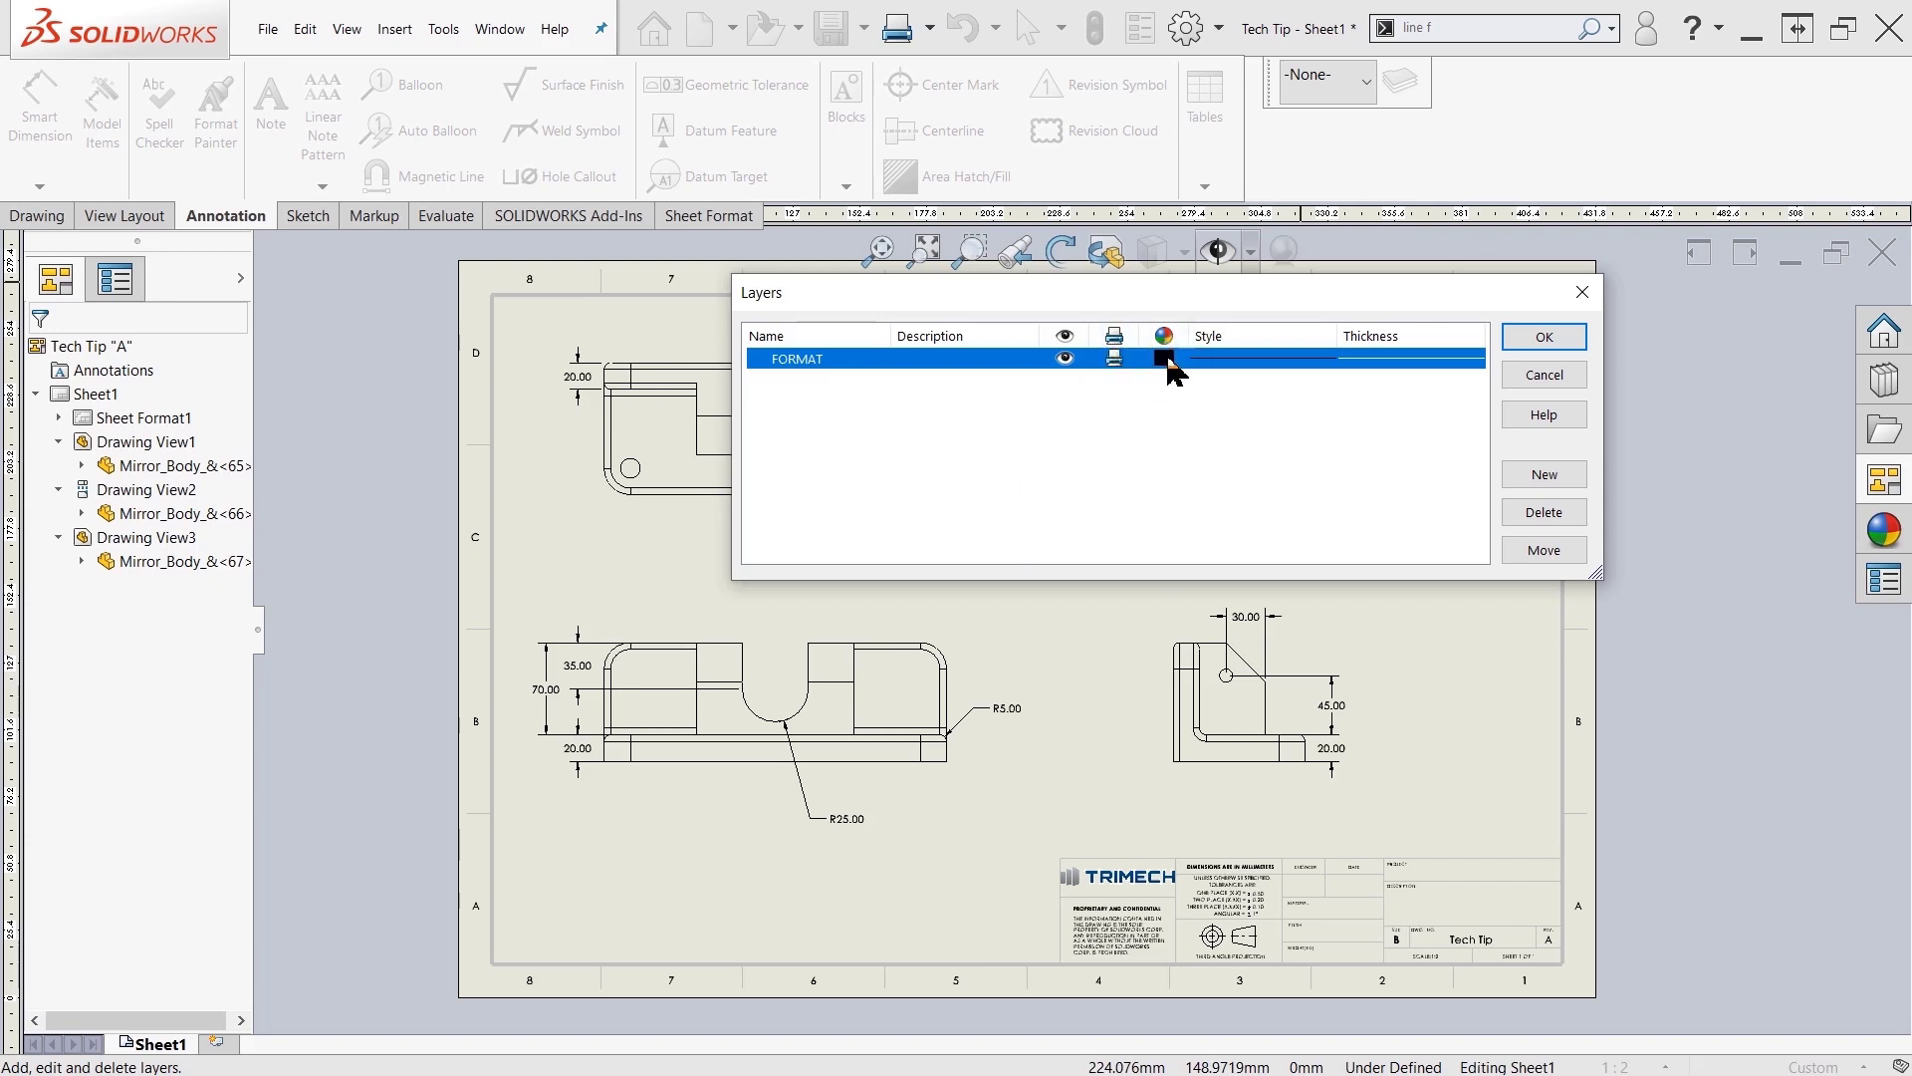
Check FORMAT's line style and thickness options unchanged, then add a new layer
left_click(1217, 366)
left_click(1387, 362)
left_click(1388, 363)
left_click(1349, 414)
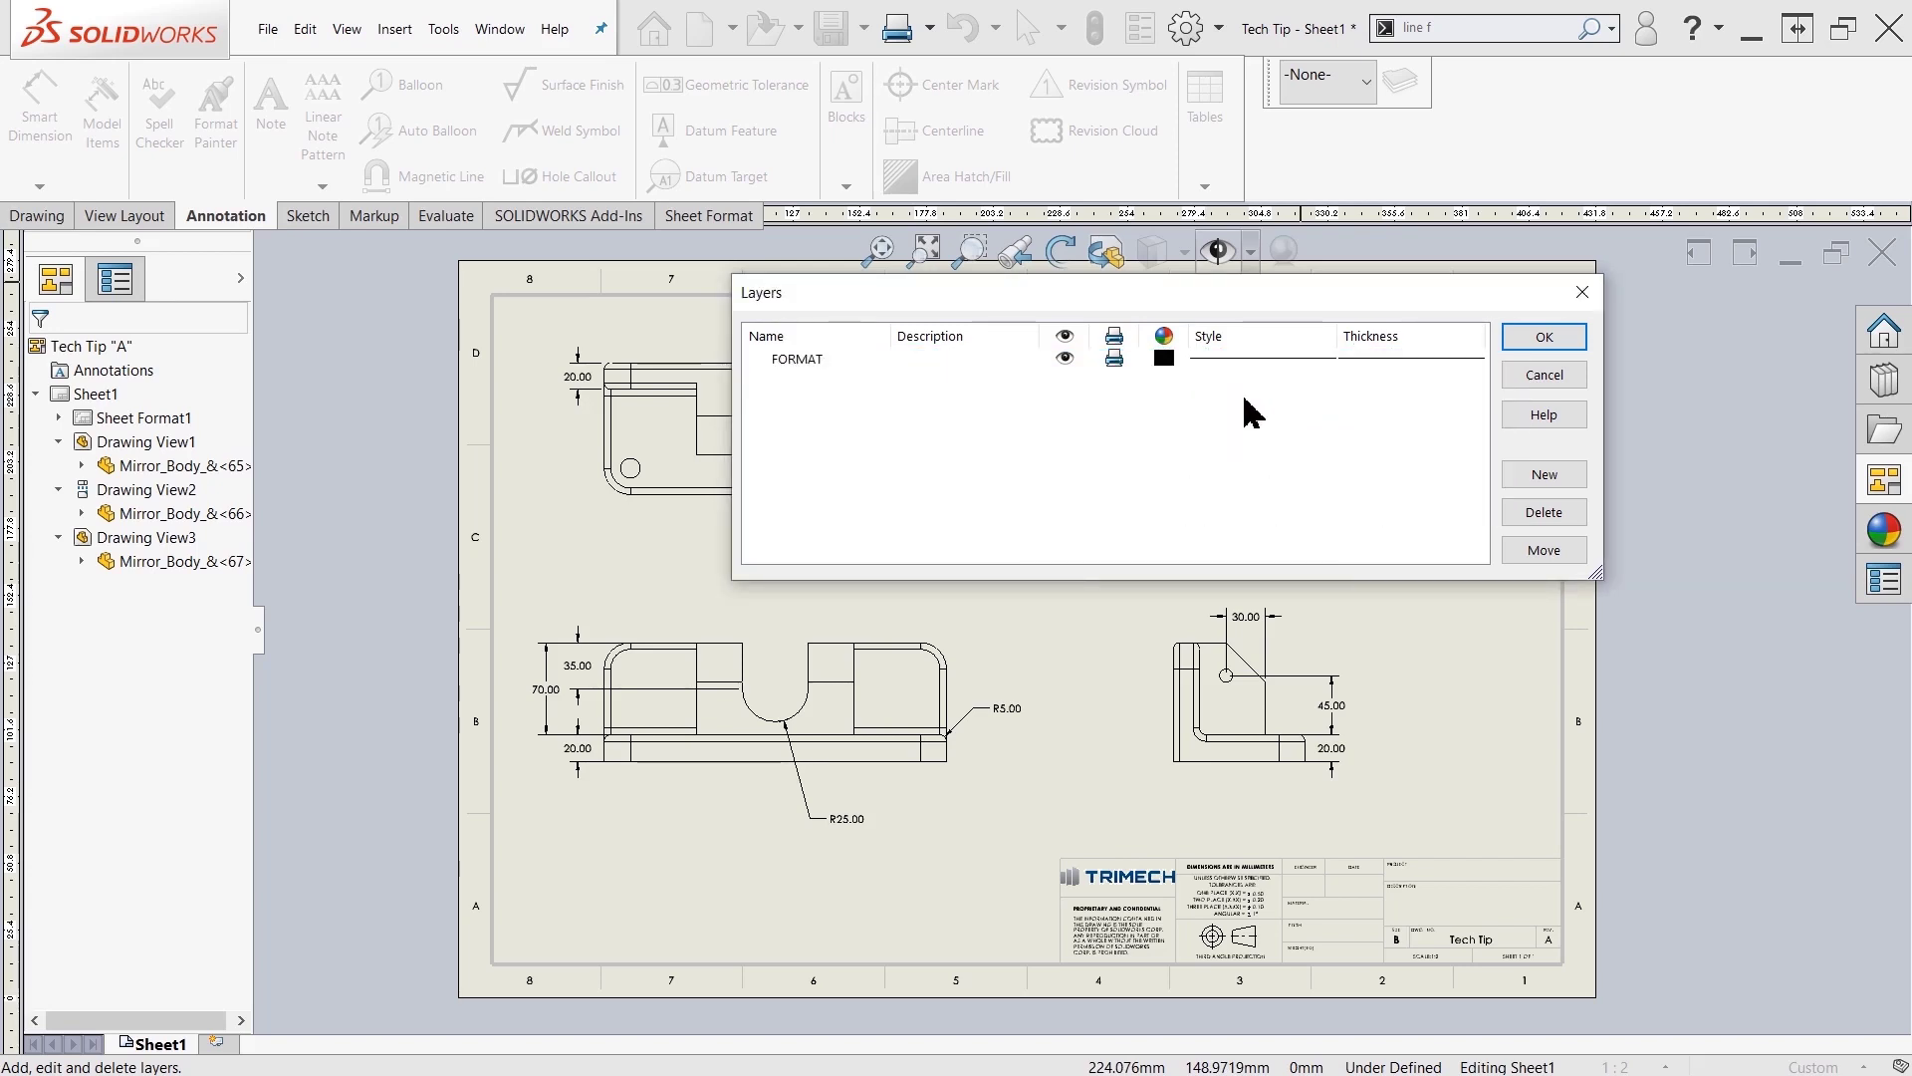
left_click(1542, 476)
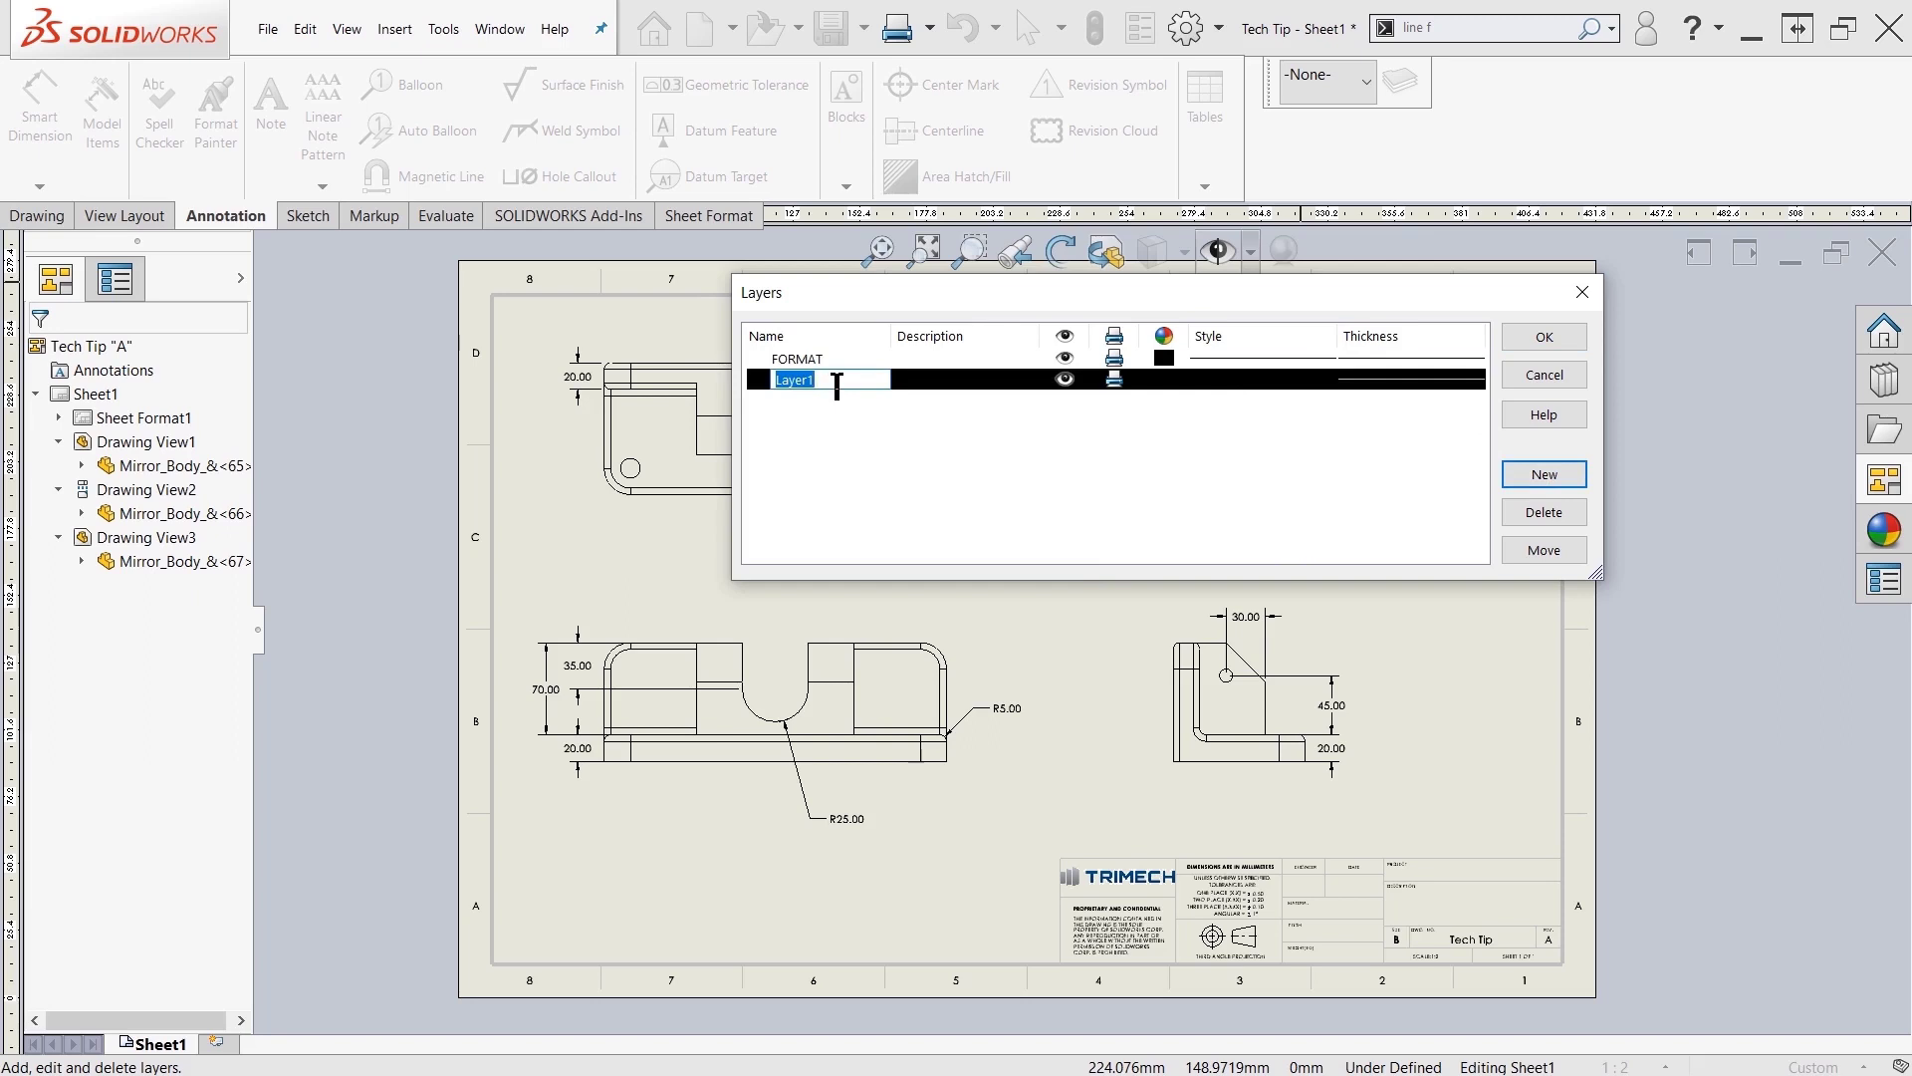
Name the new layer Tech Tip and give it the description Dimensions
type("Tech Tip")
left_click(919, 380)
left_click(919, 378)
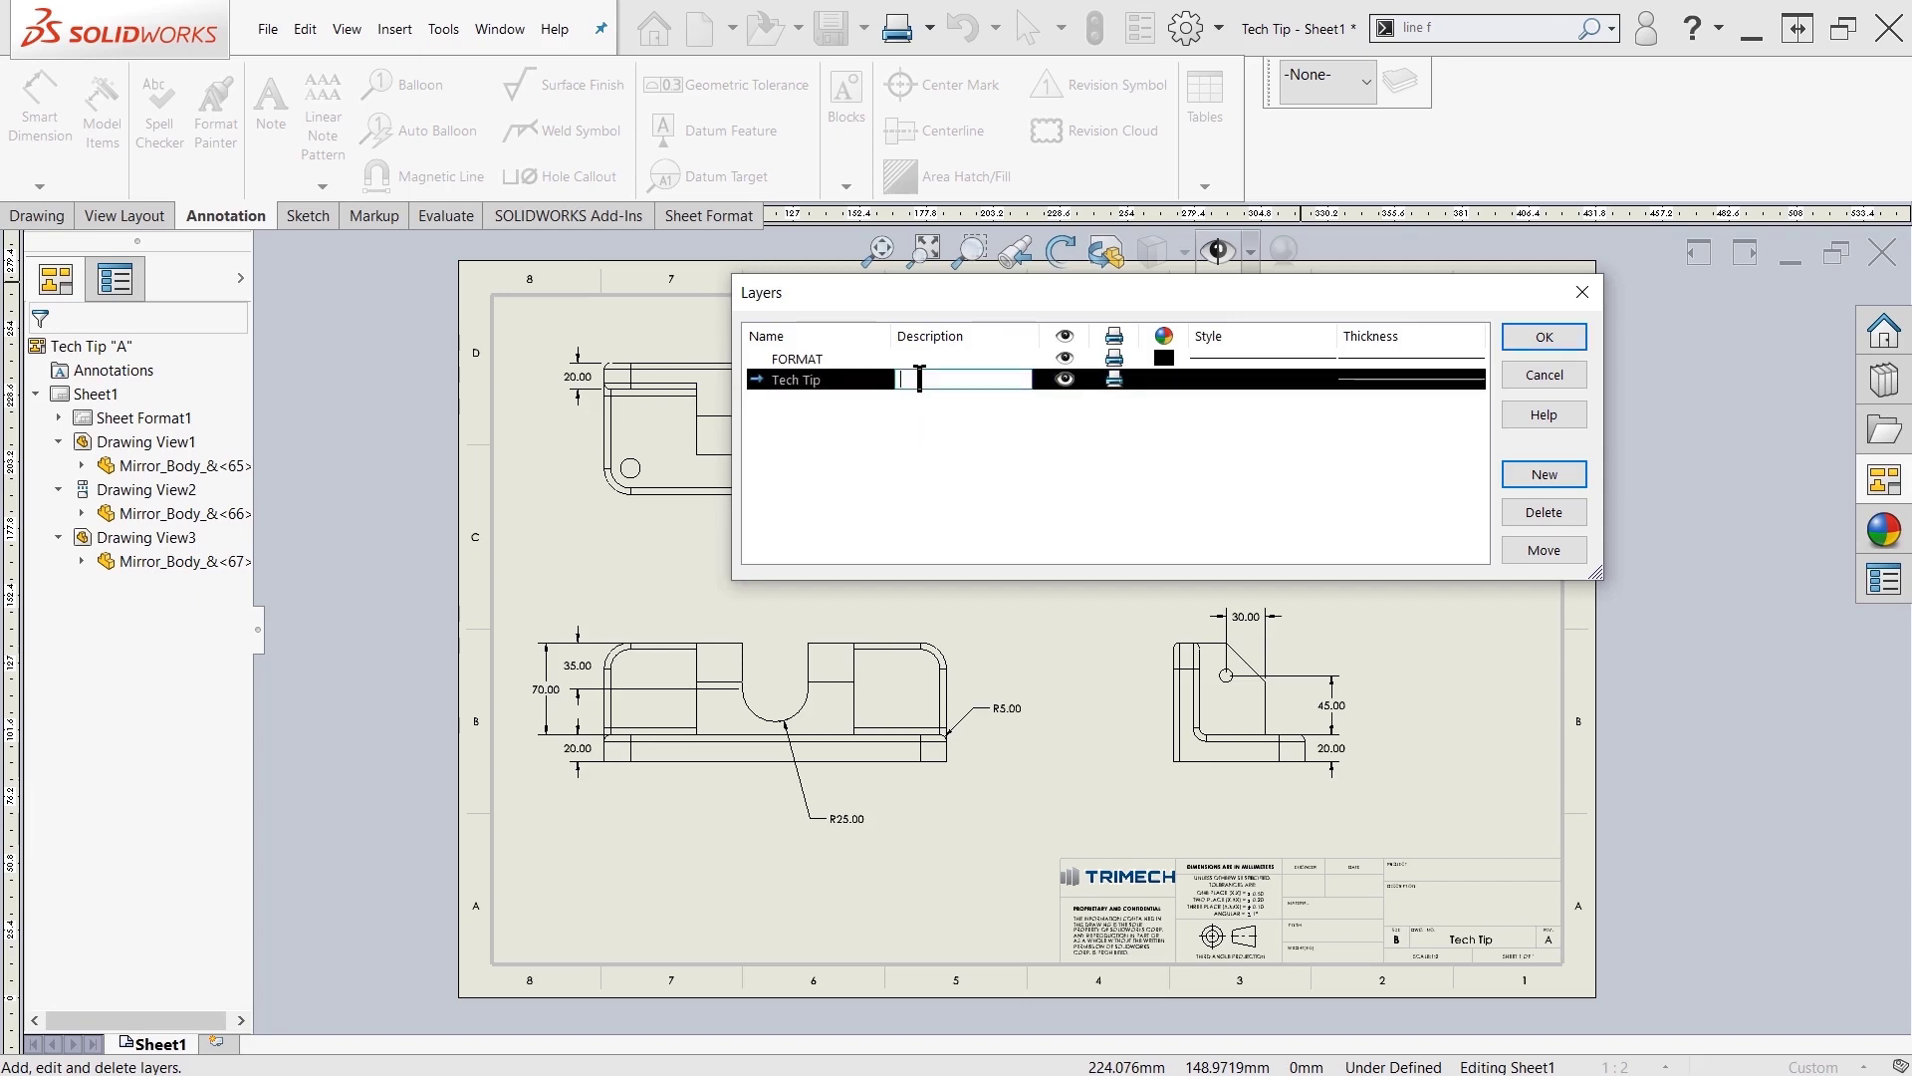
type("Dimensions")
left_click(986, 476)
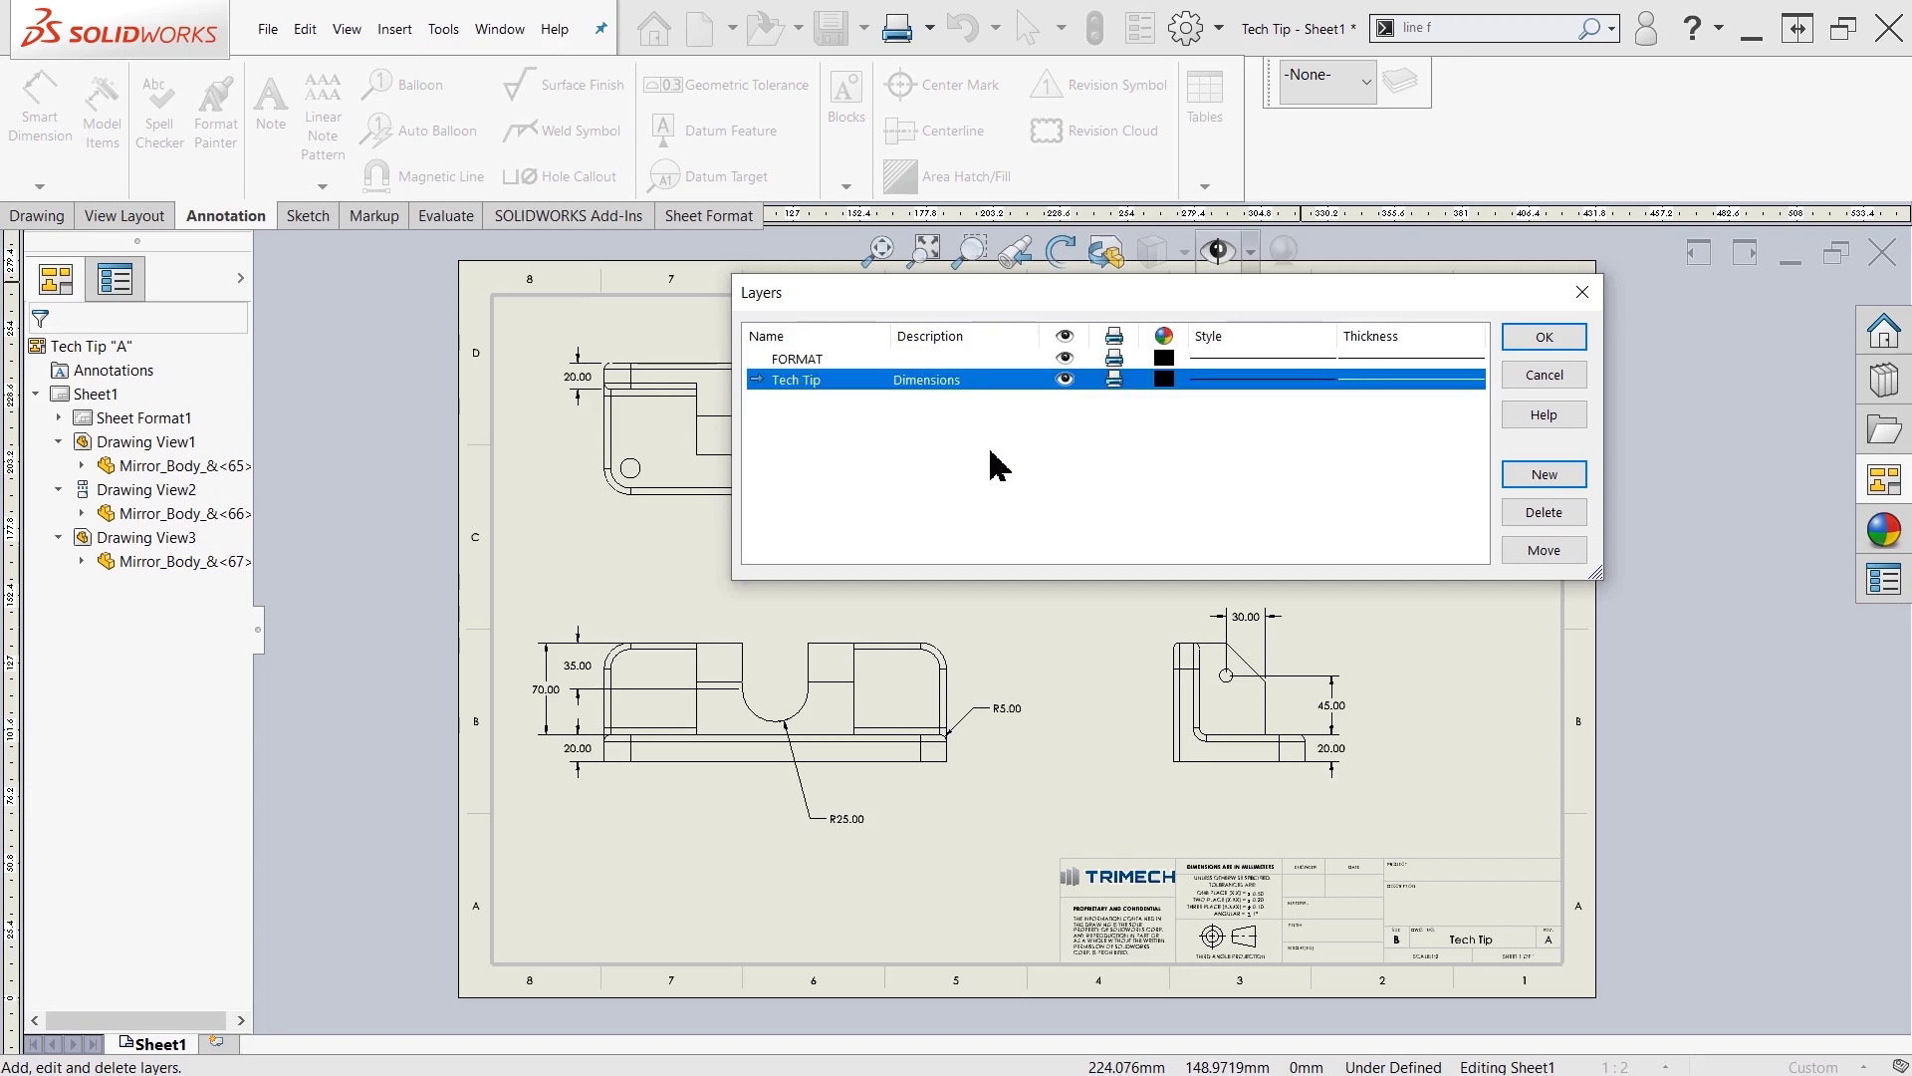
Set the Tech Tip layer's colour to red
left_click(1164, 379)
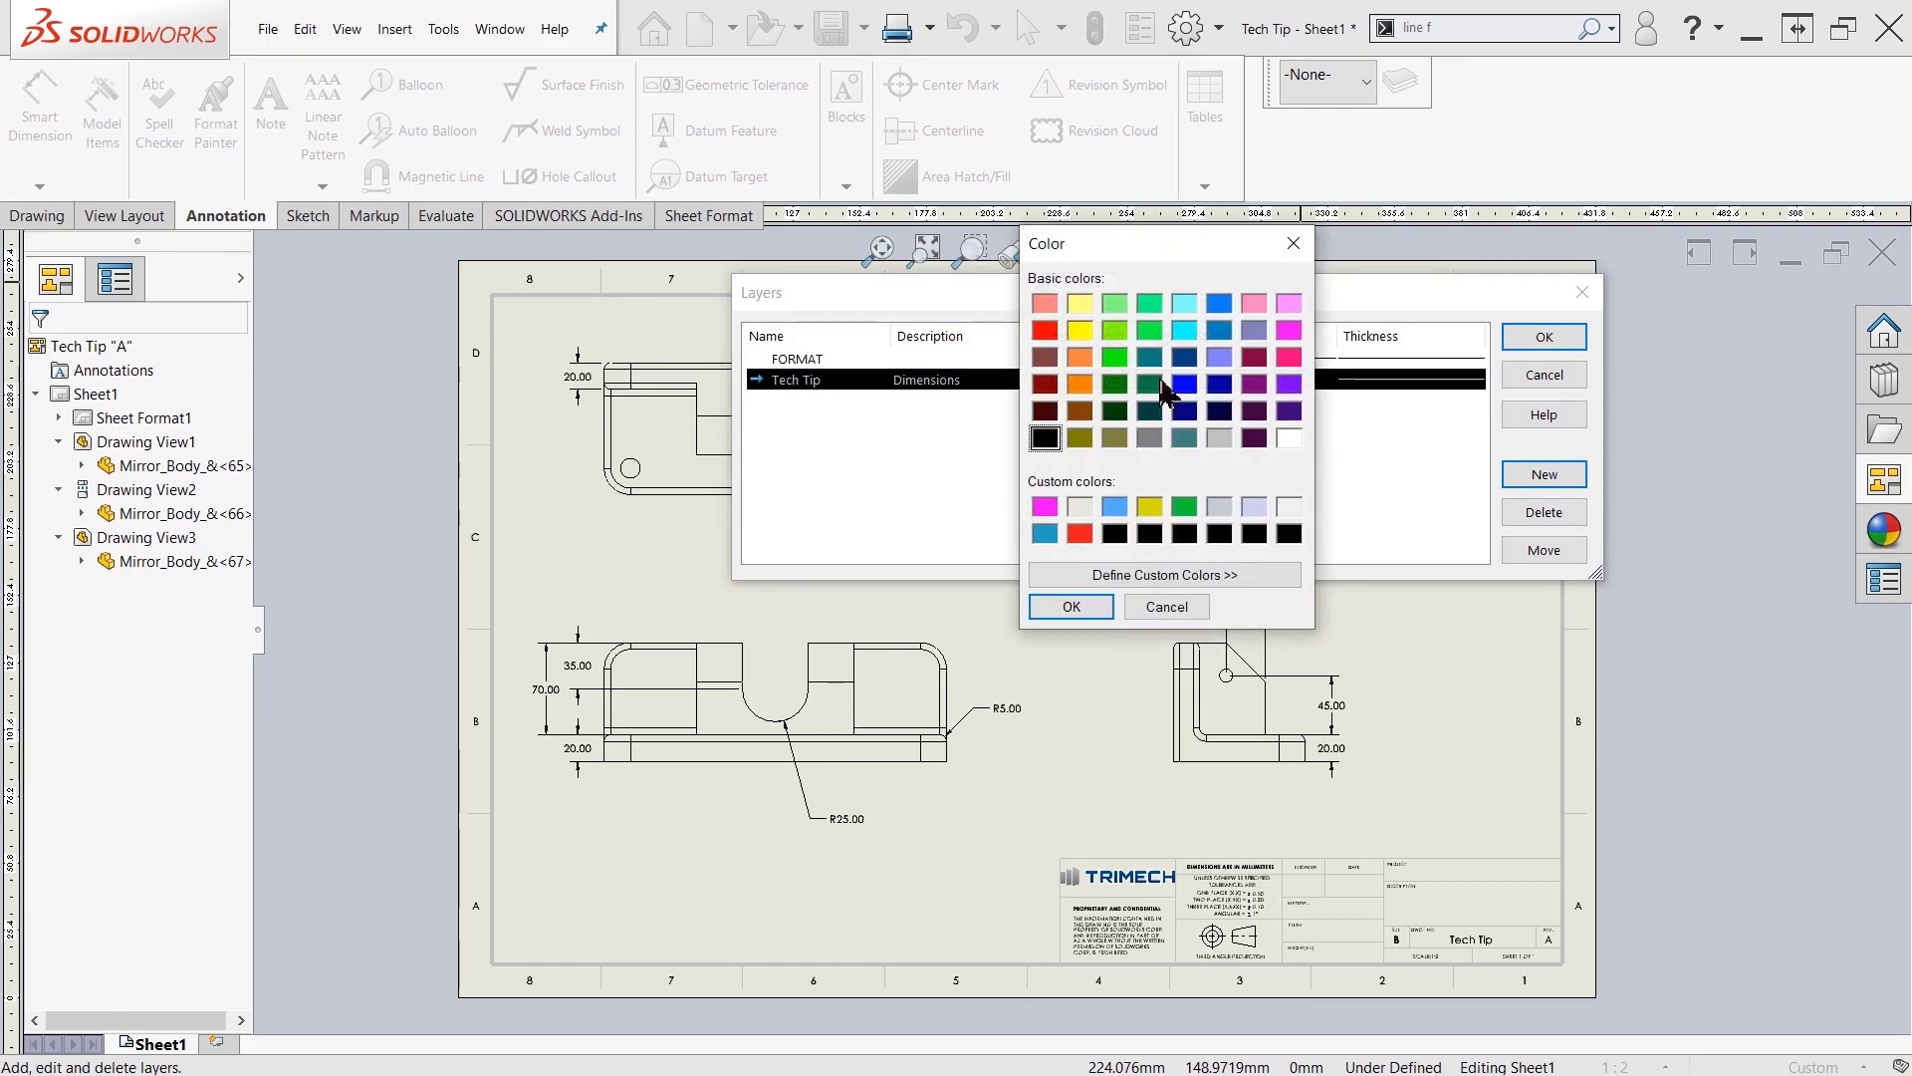
left_click(1047, 334)
left_click(1089, 607)
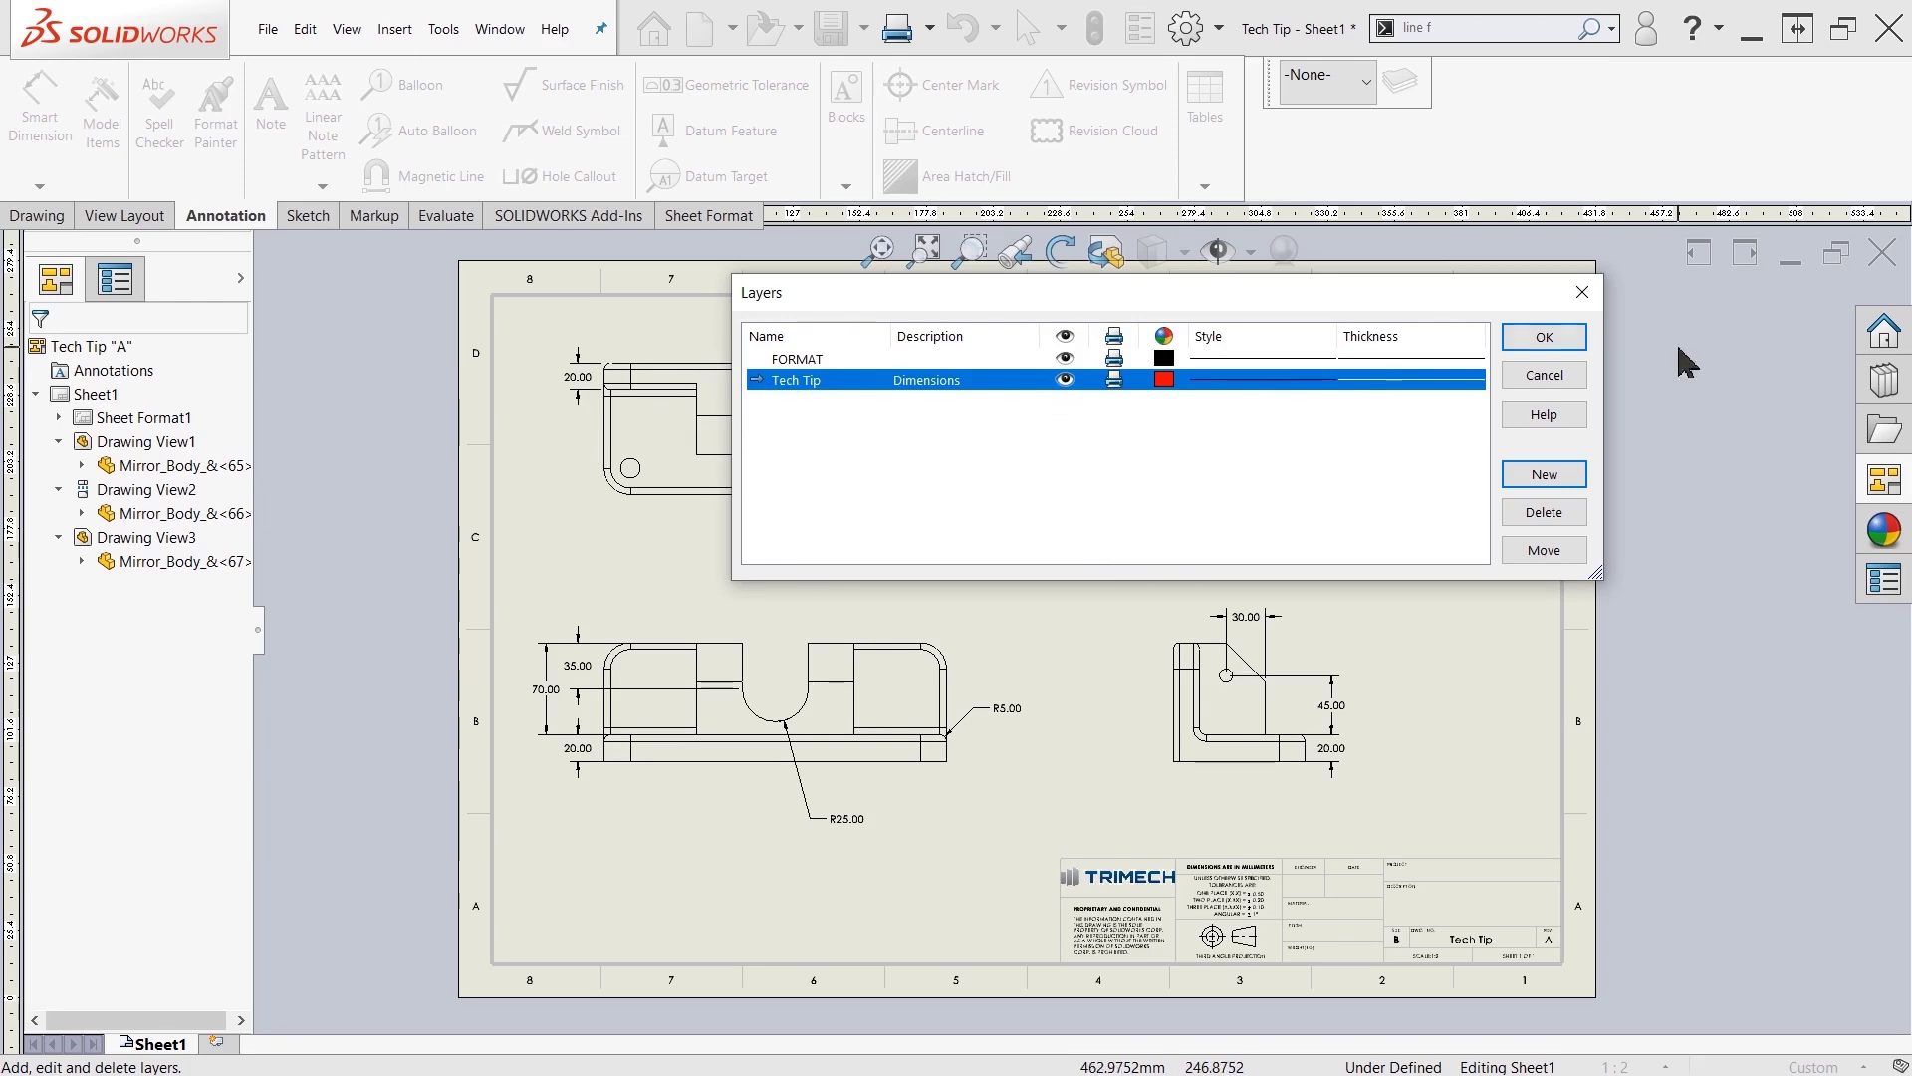
Close the Layers dialog with OK and select Tech Tip in the Layer dropdown
left_click(1553, 339)
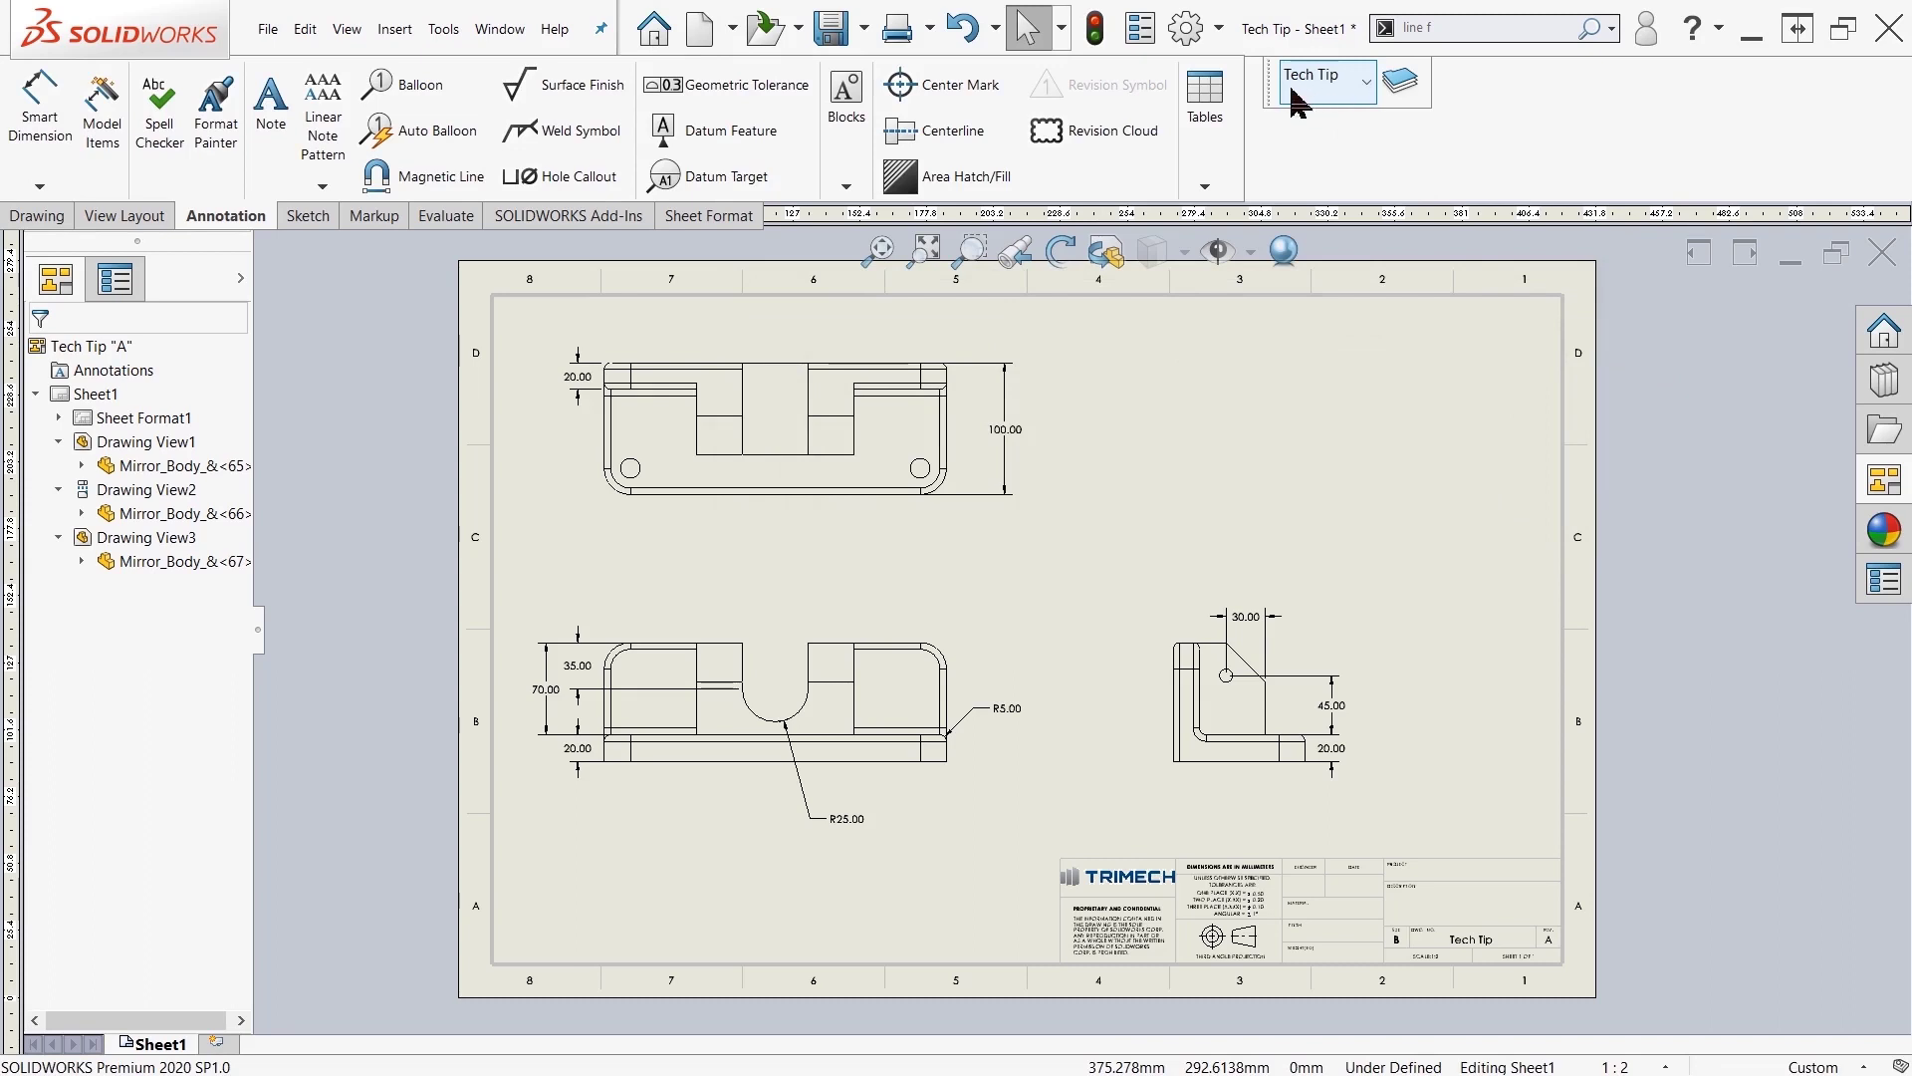
left_click(1352, 95)
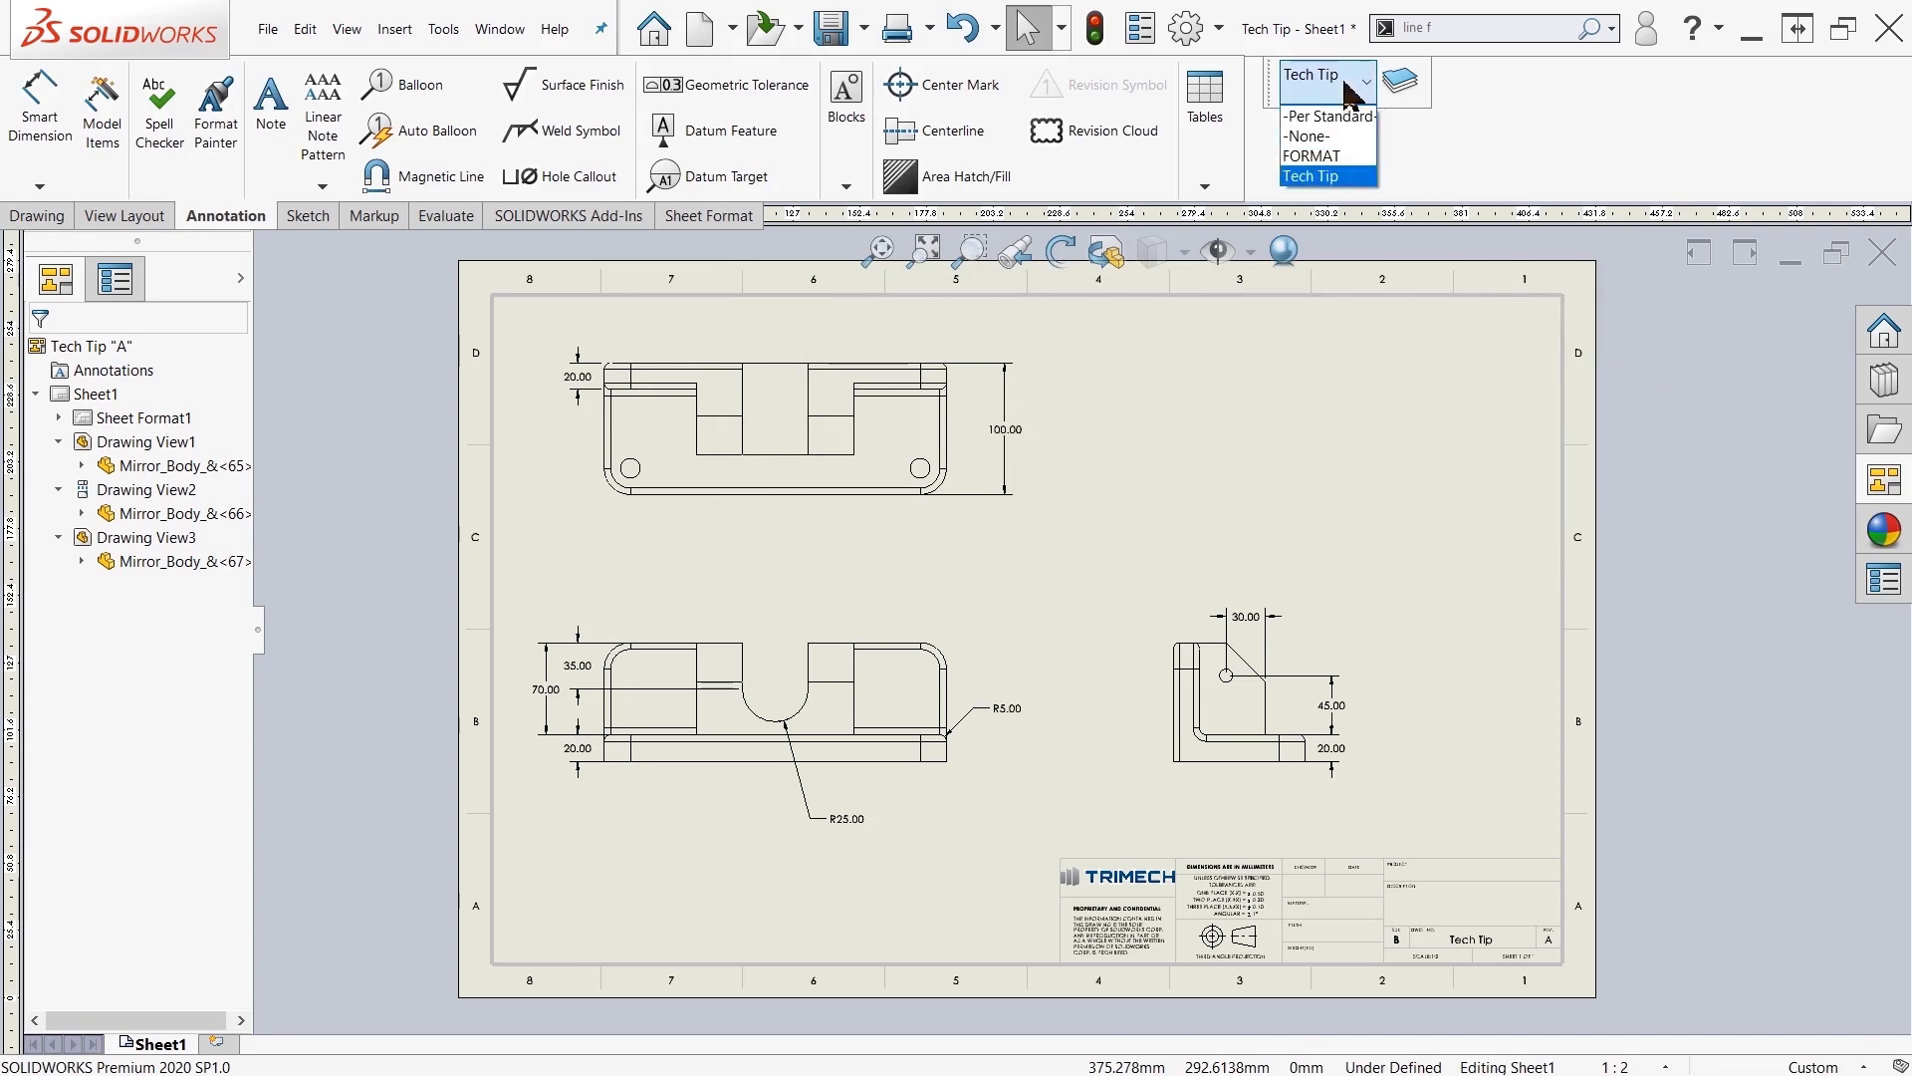
left_click(1345, 154)
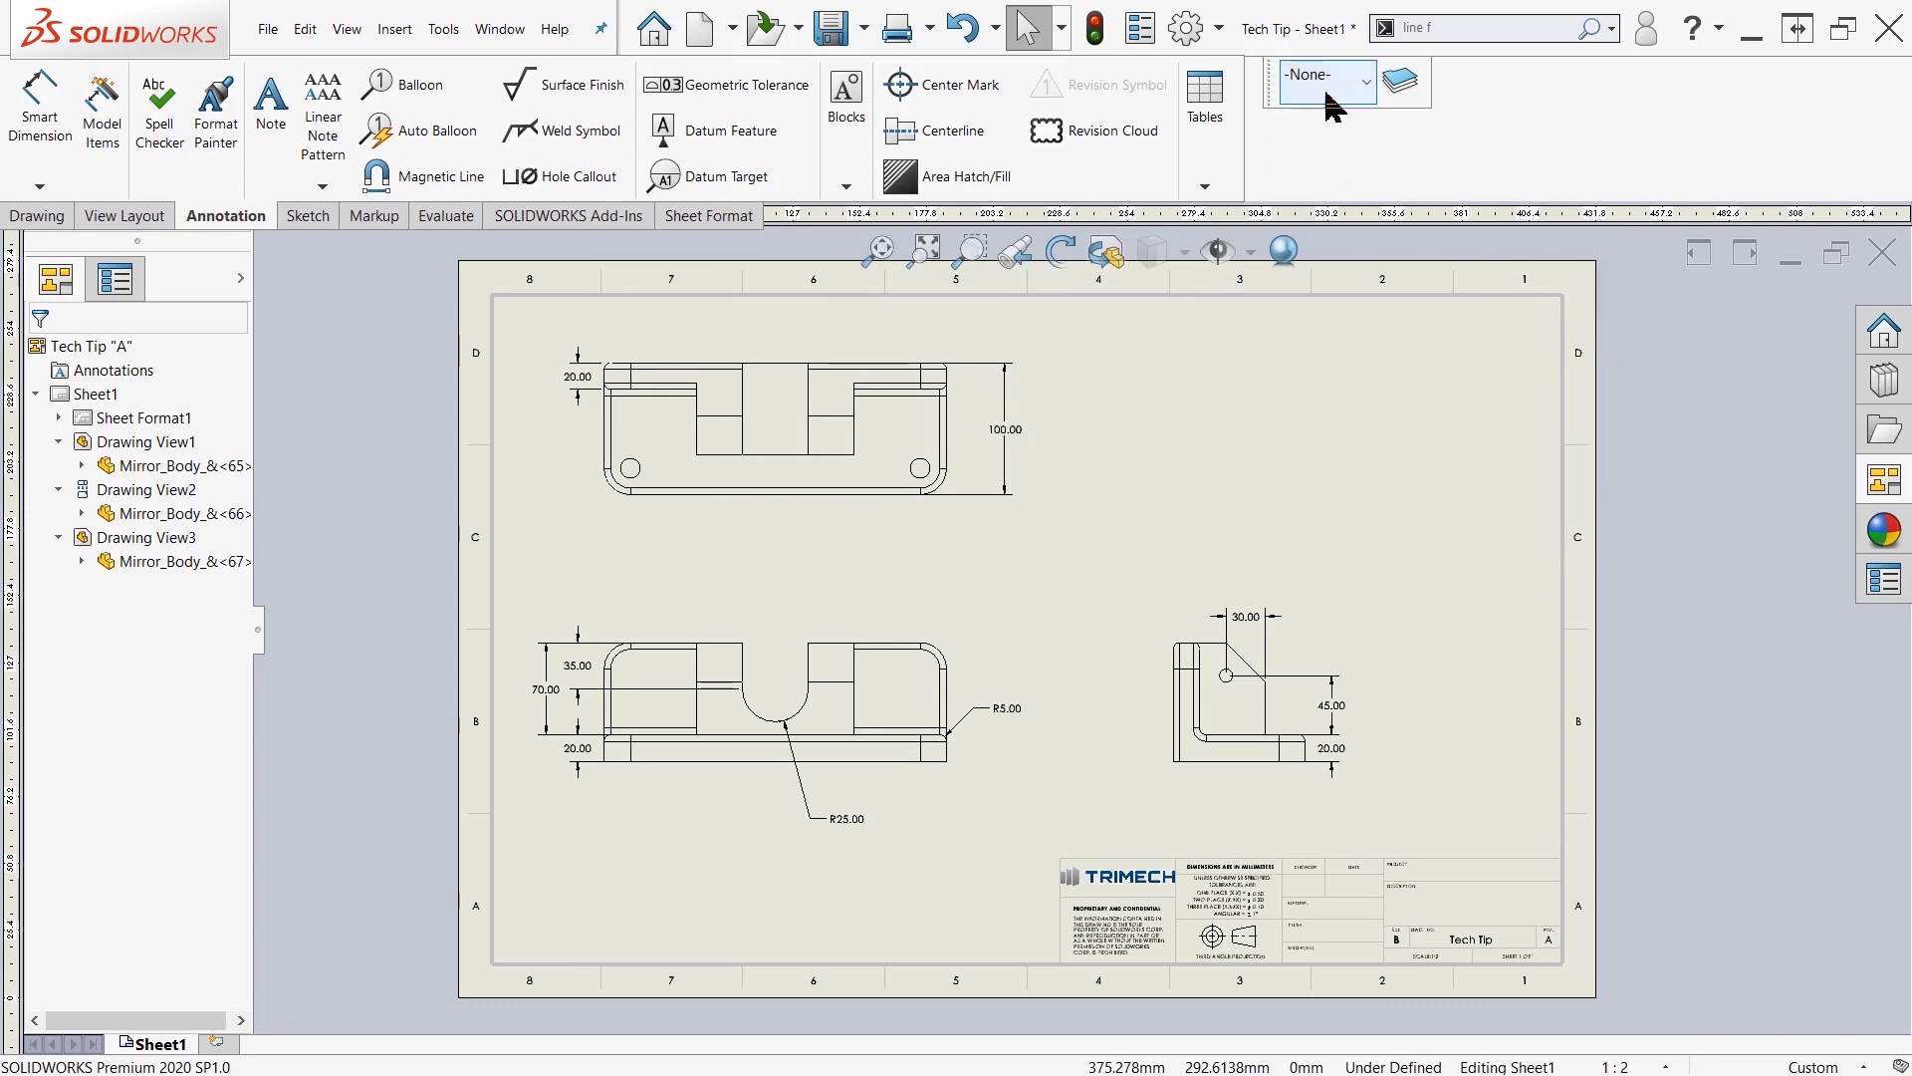
left_click(1330, 94)
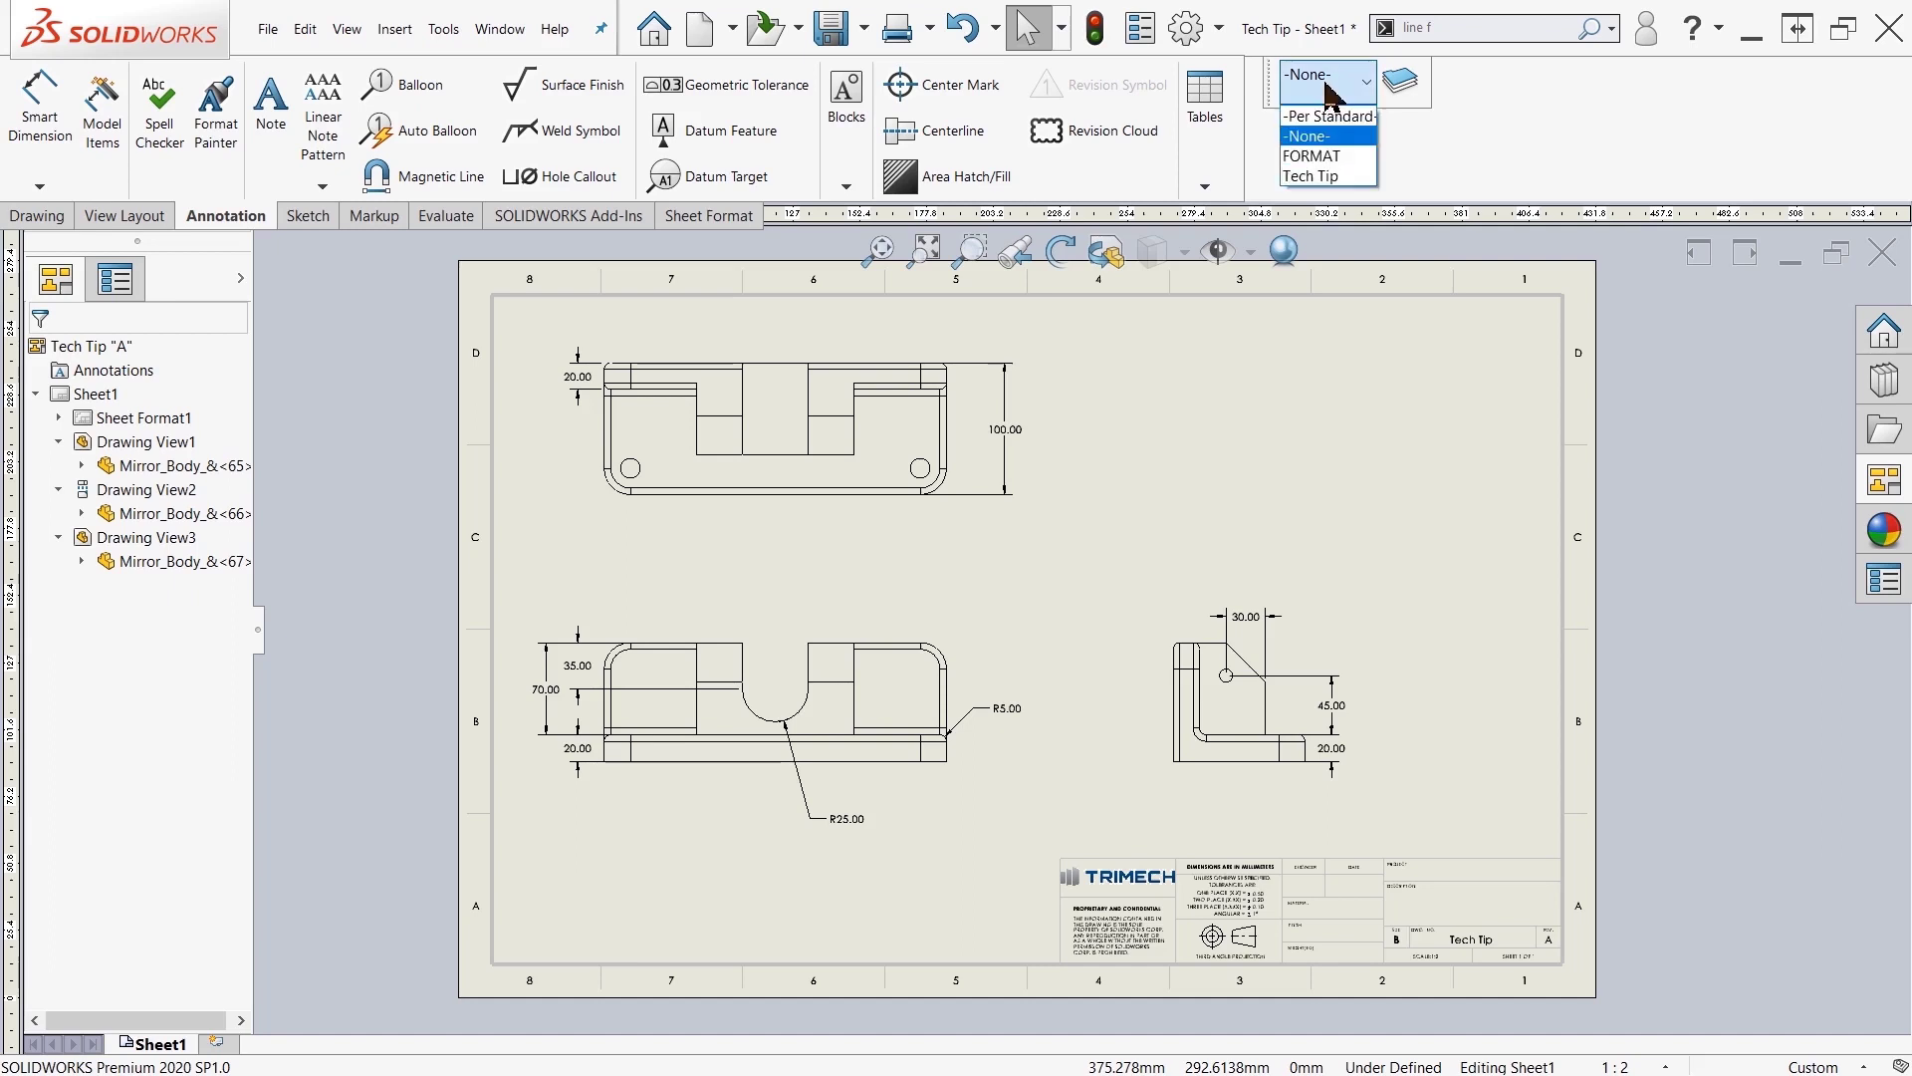
left_click(1325, 176)
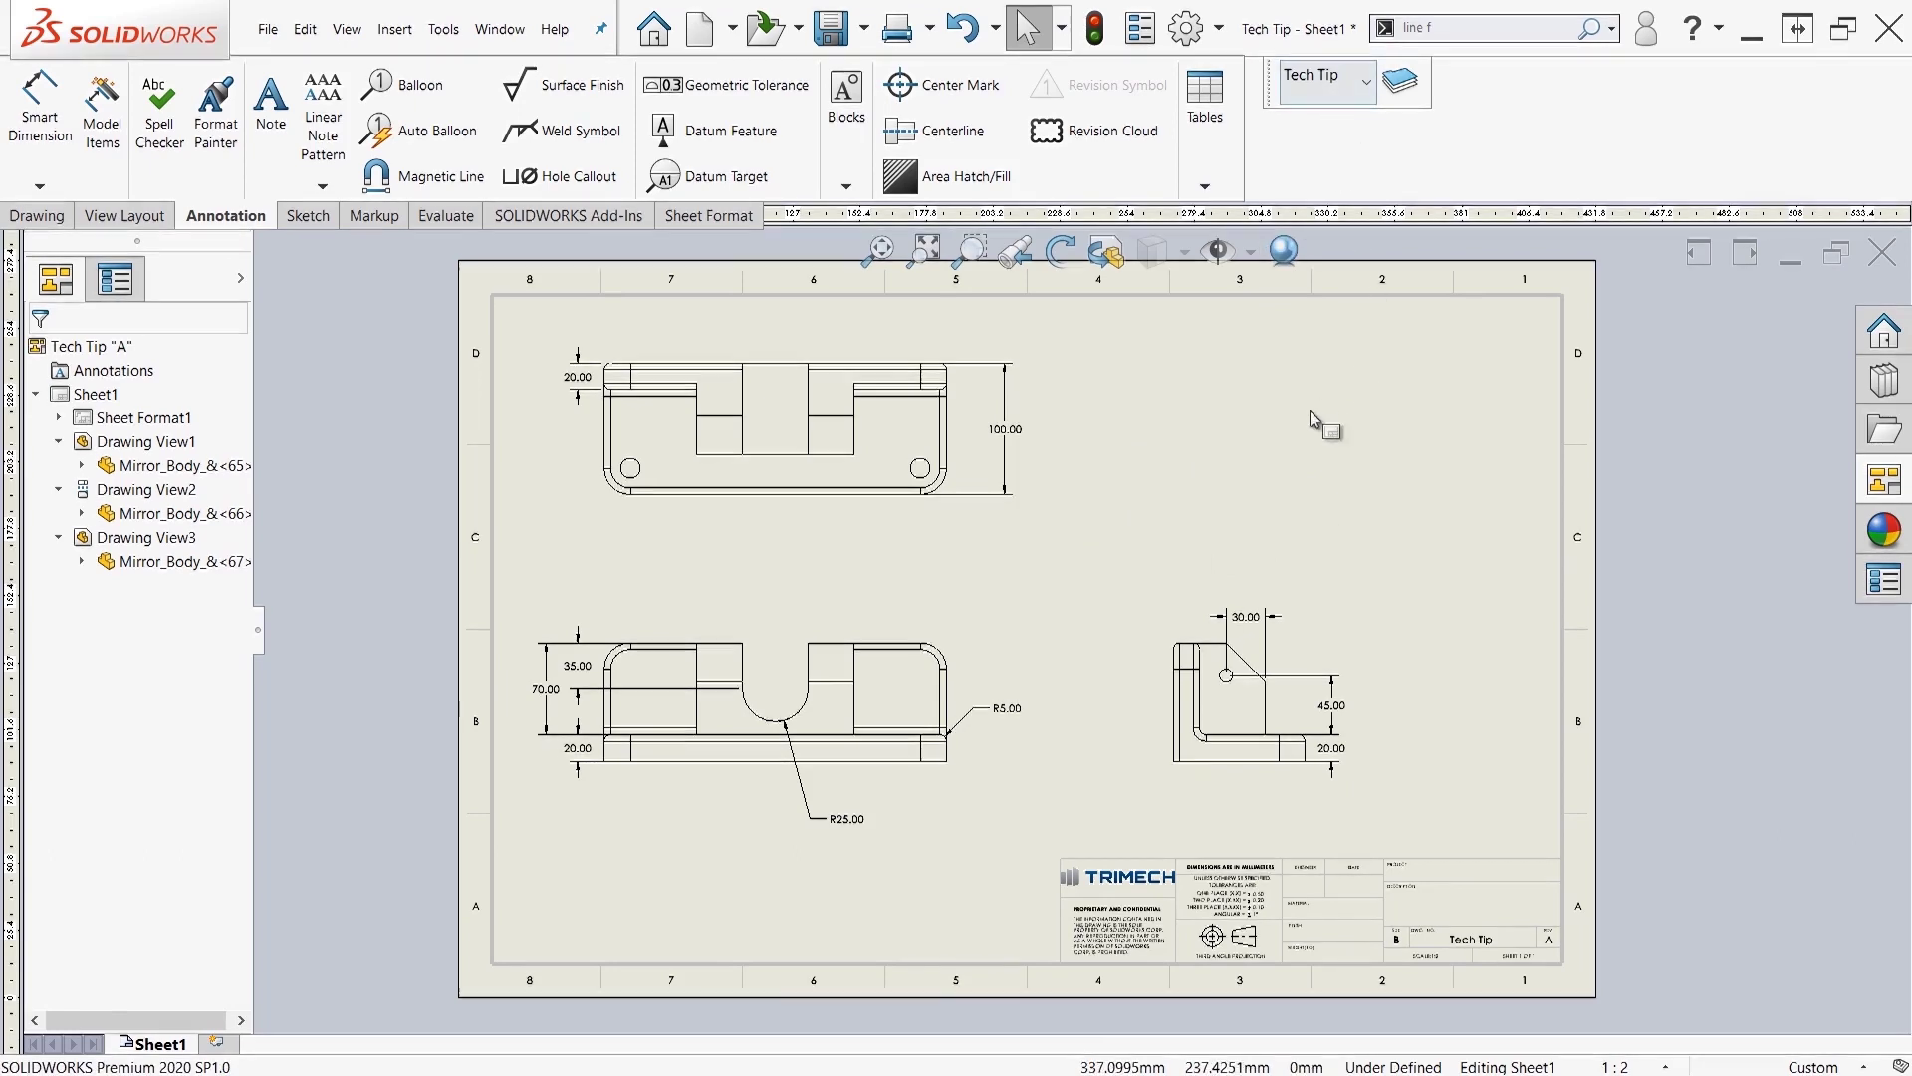
Dimension the top view's overall length between its left and right edges as 260.00, placed below the view
left_click(38, 109)
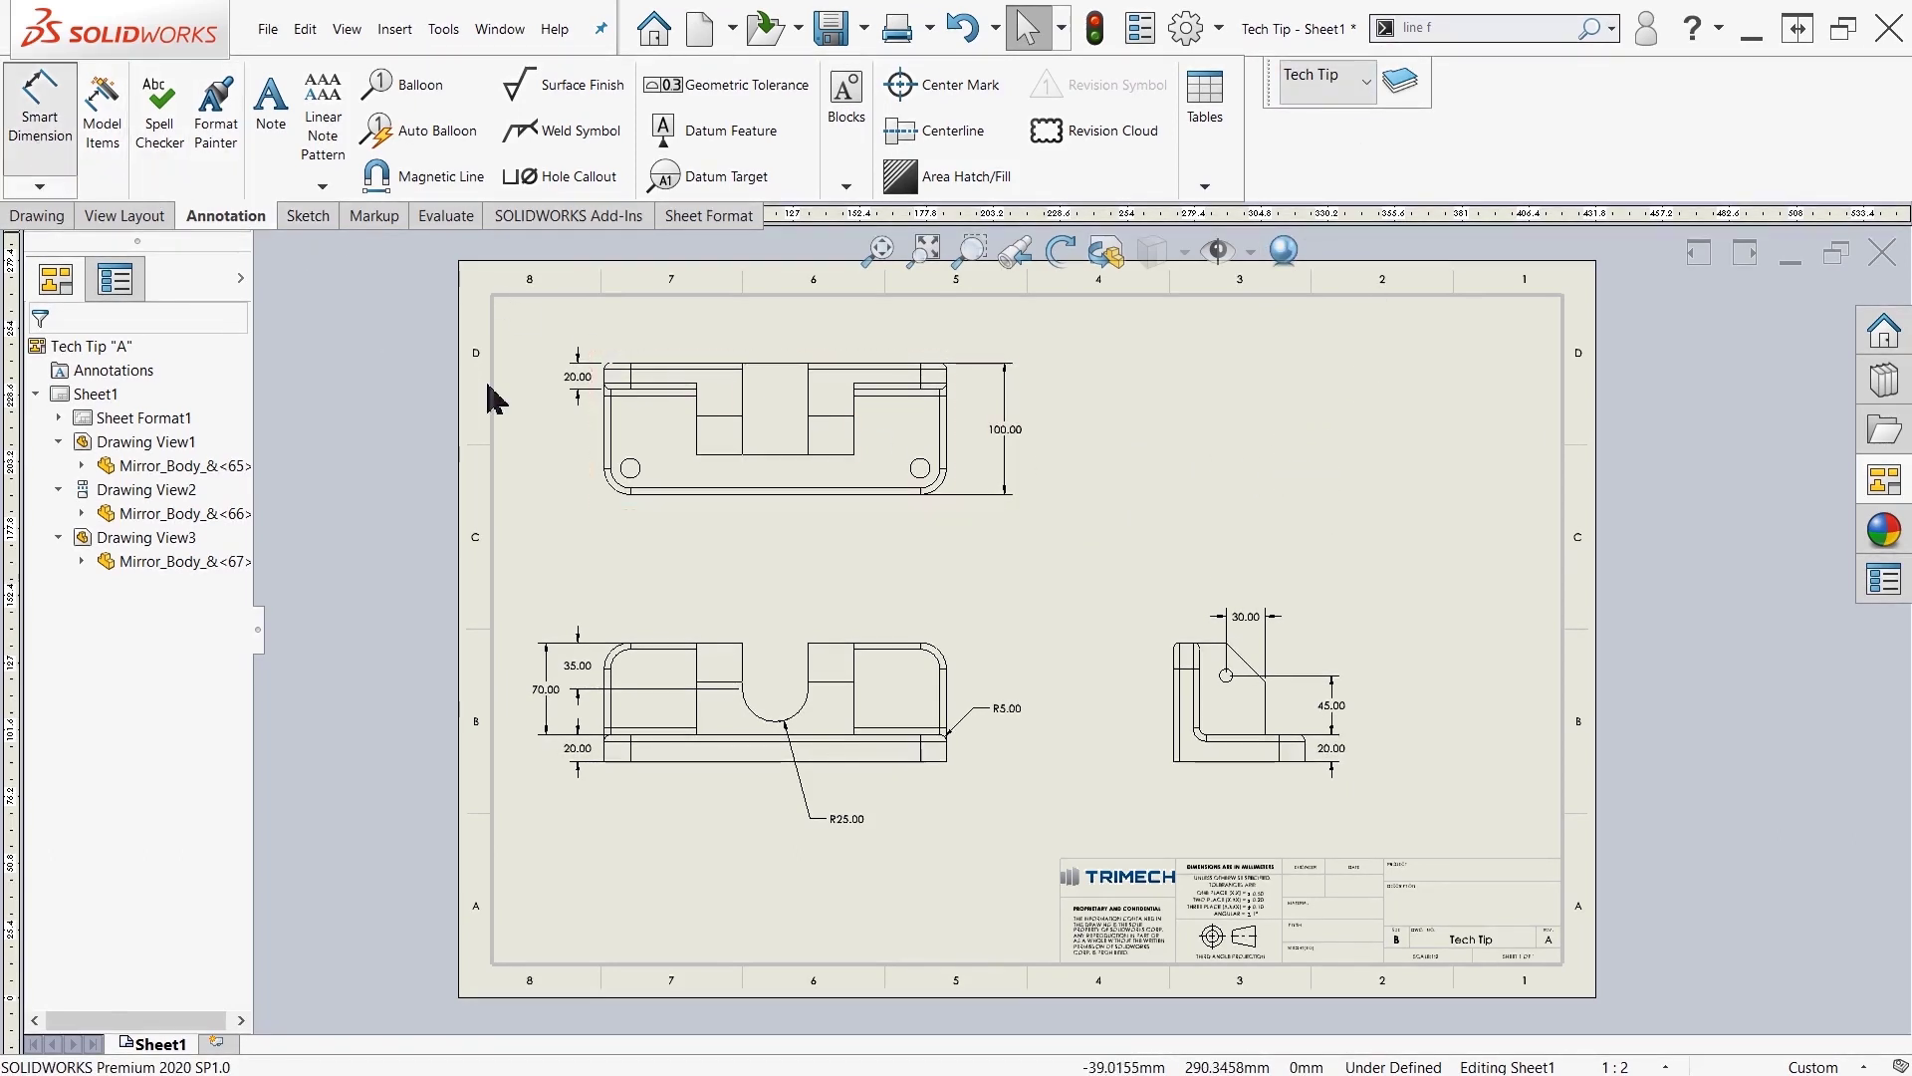
left_click(605, 434)
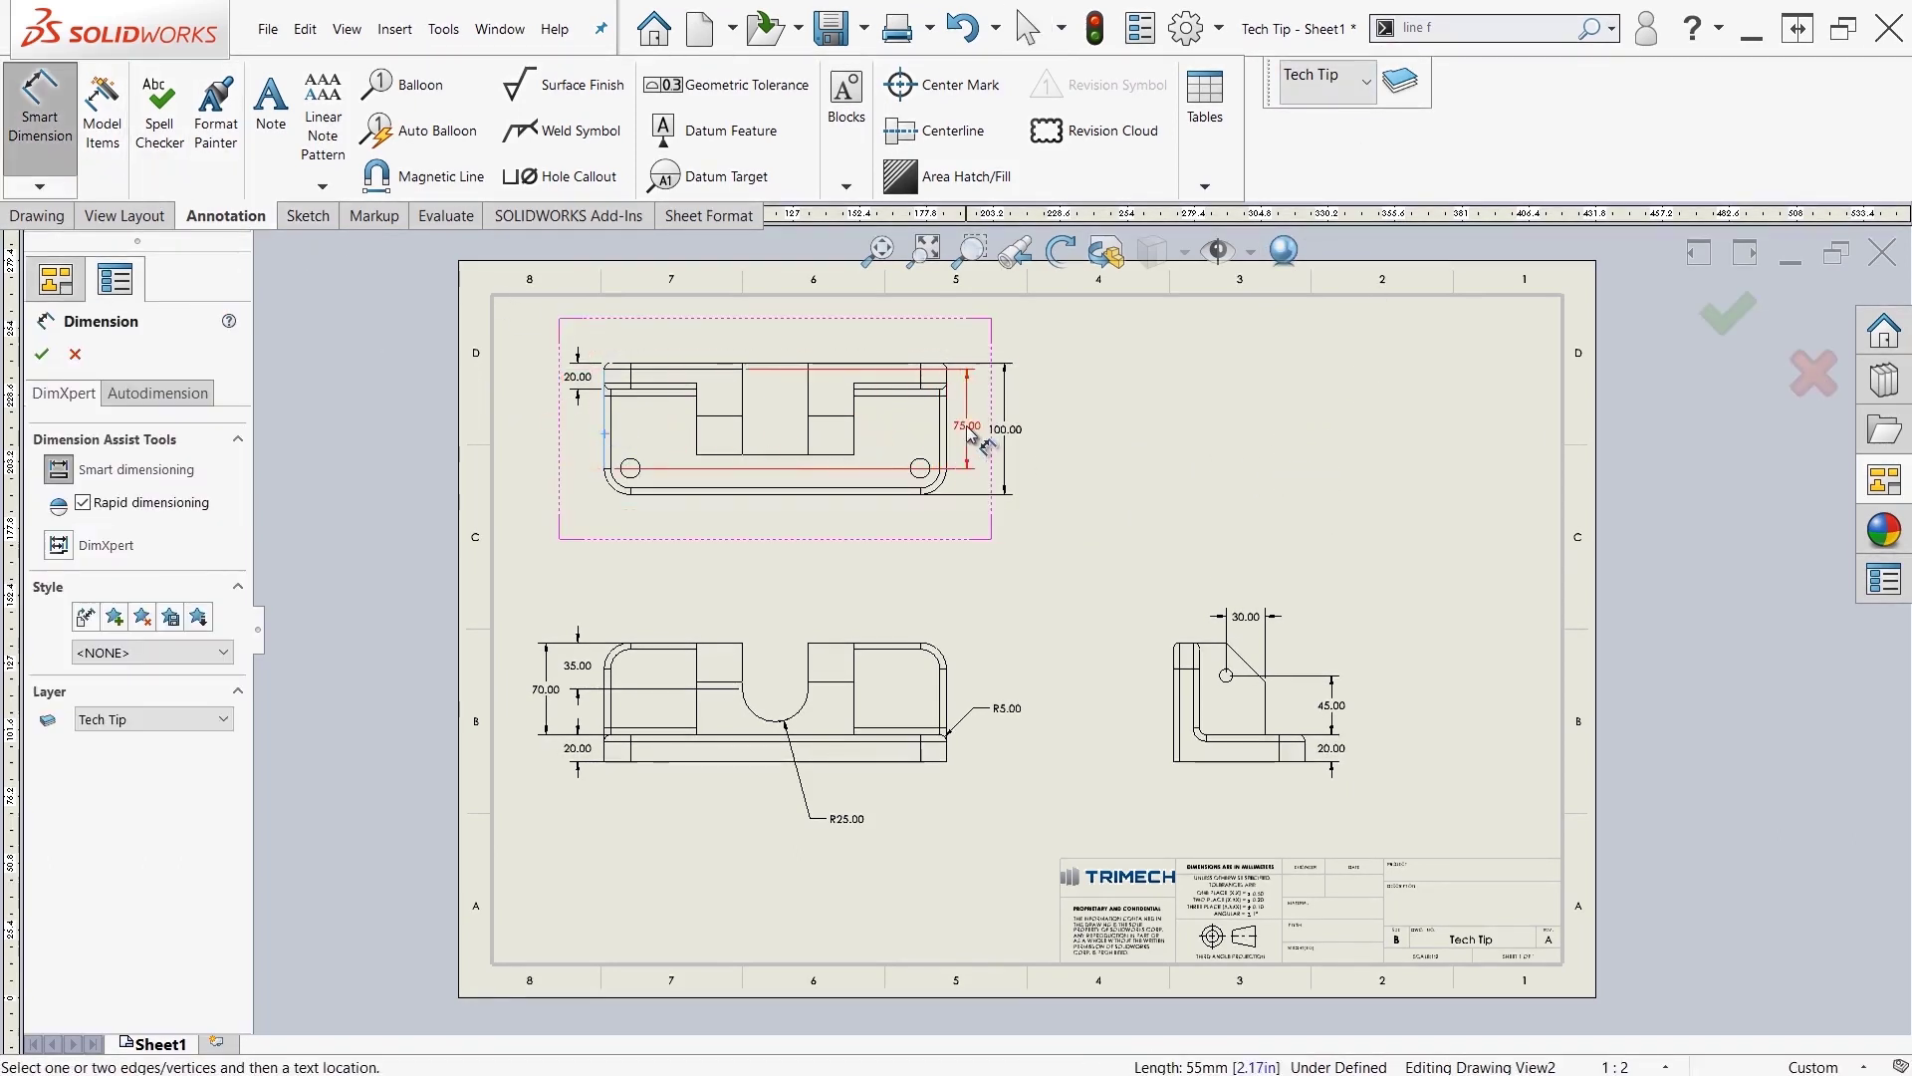
left_click(948, 429)
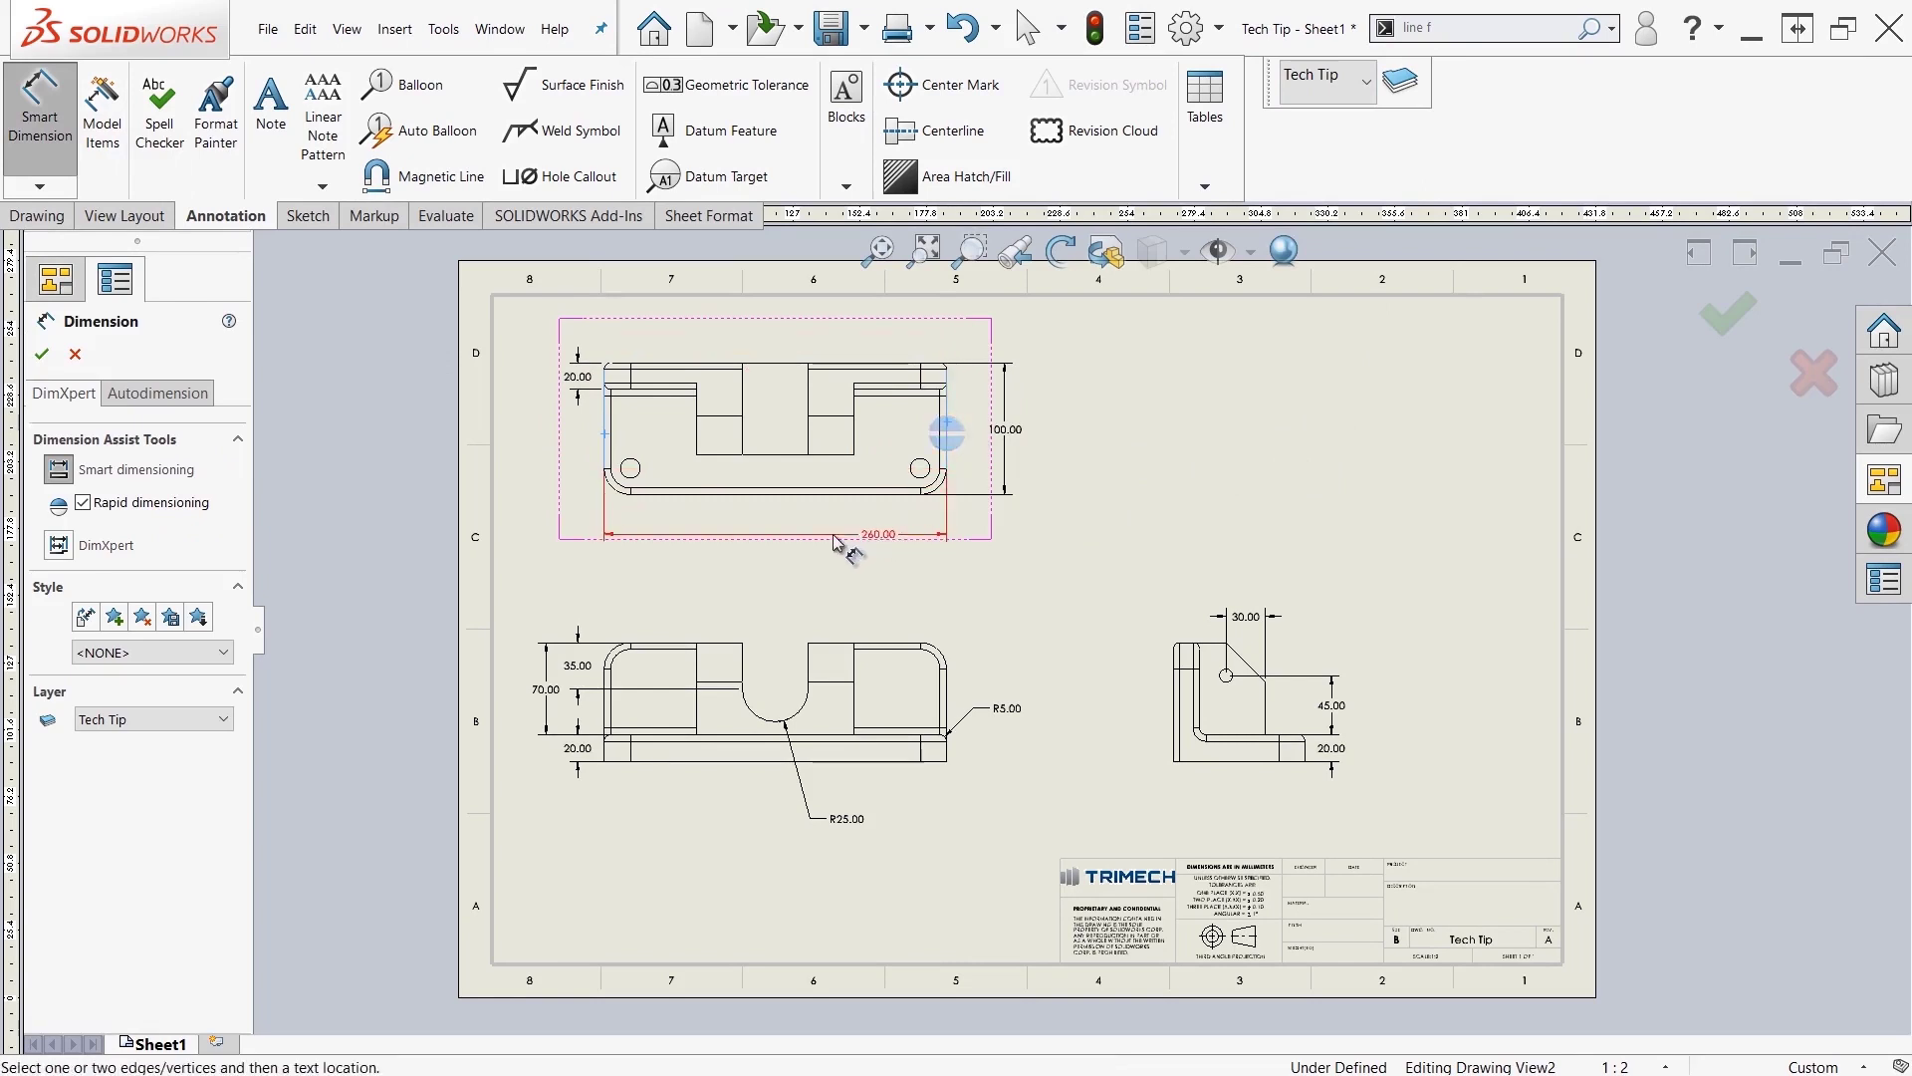
left_click(774, 531)
left_click(1160, 529)
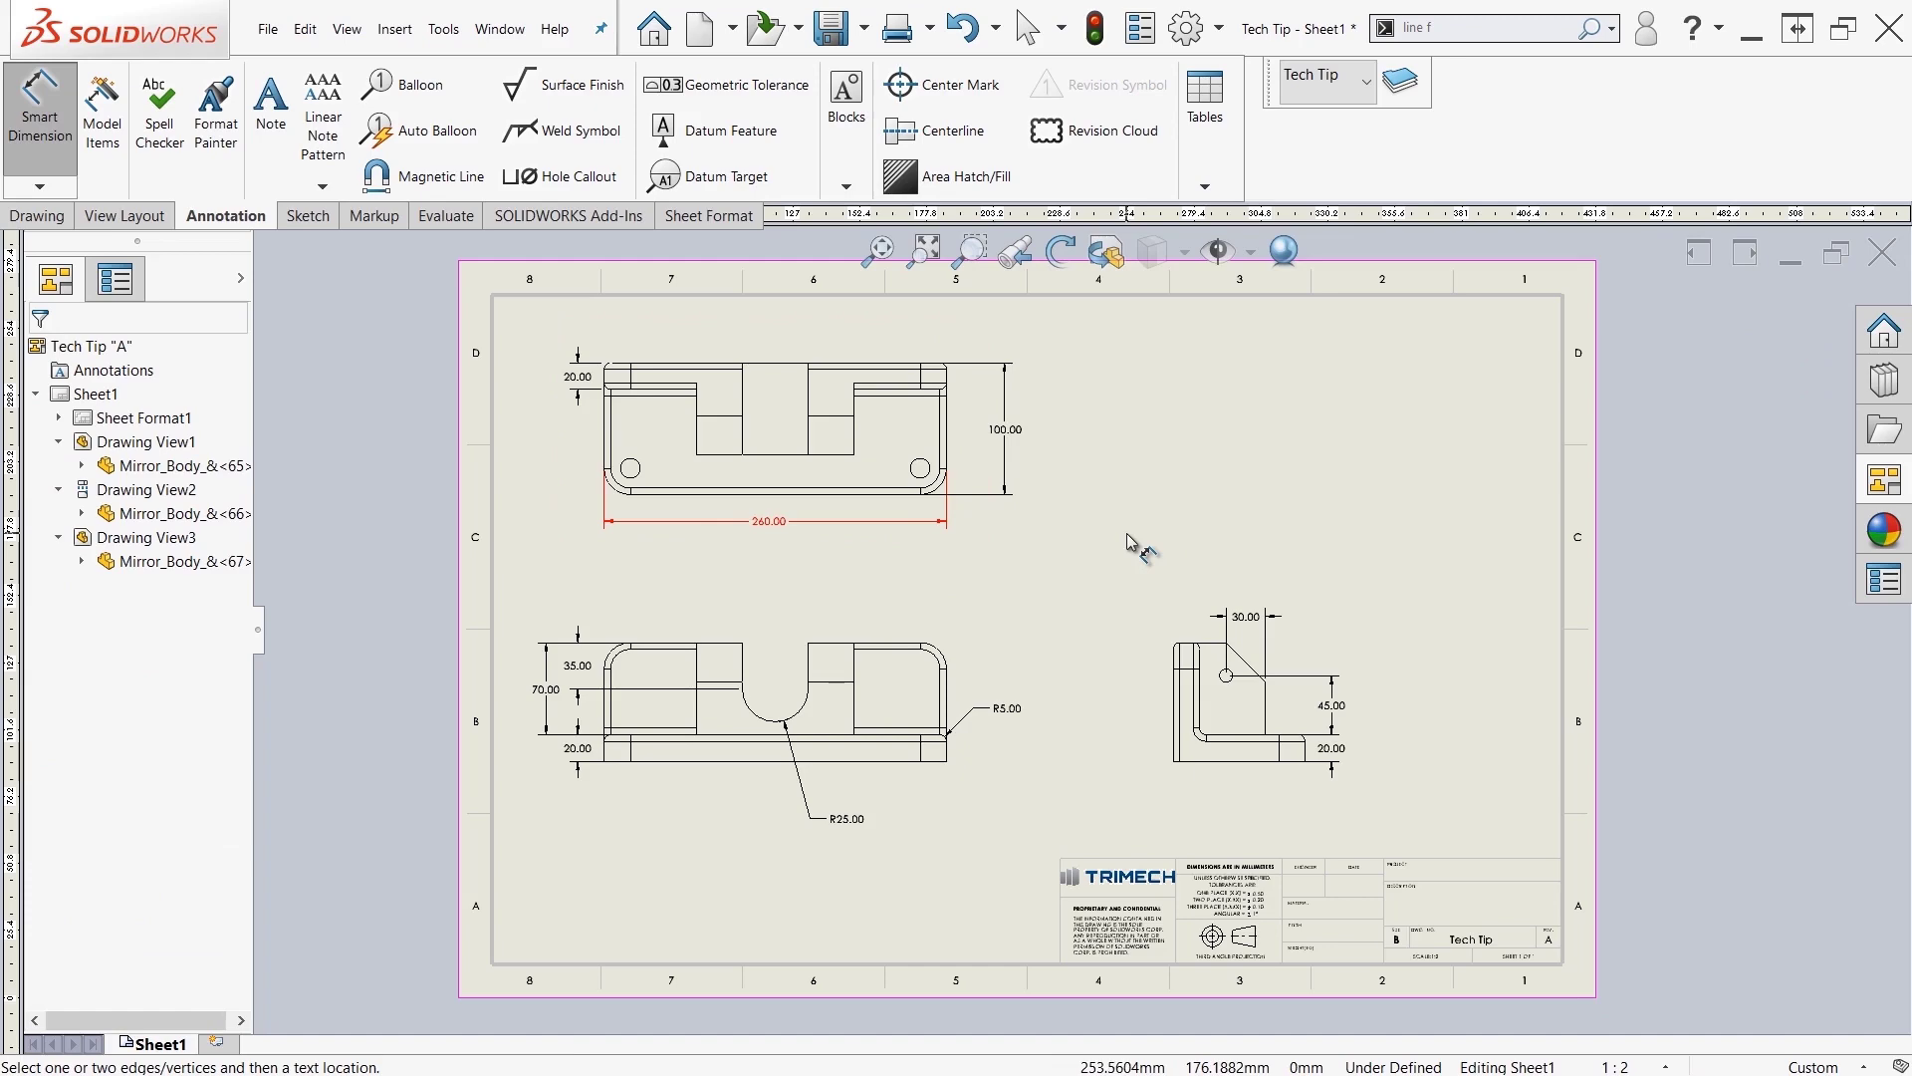
key("Escape")
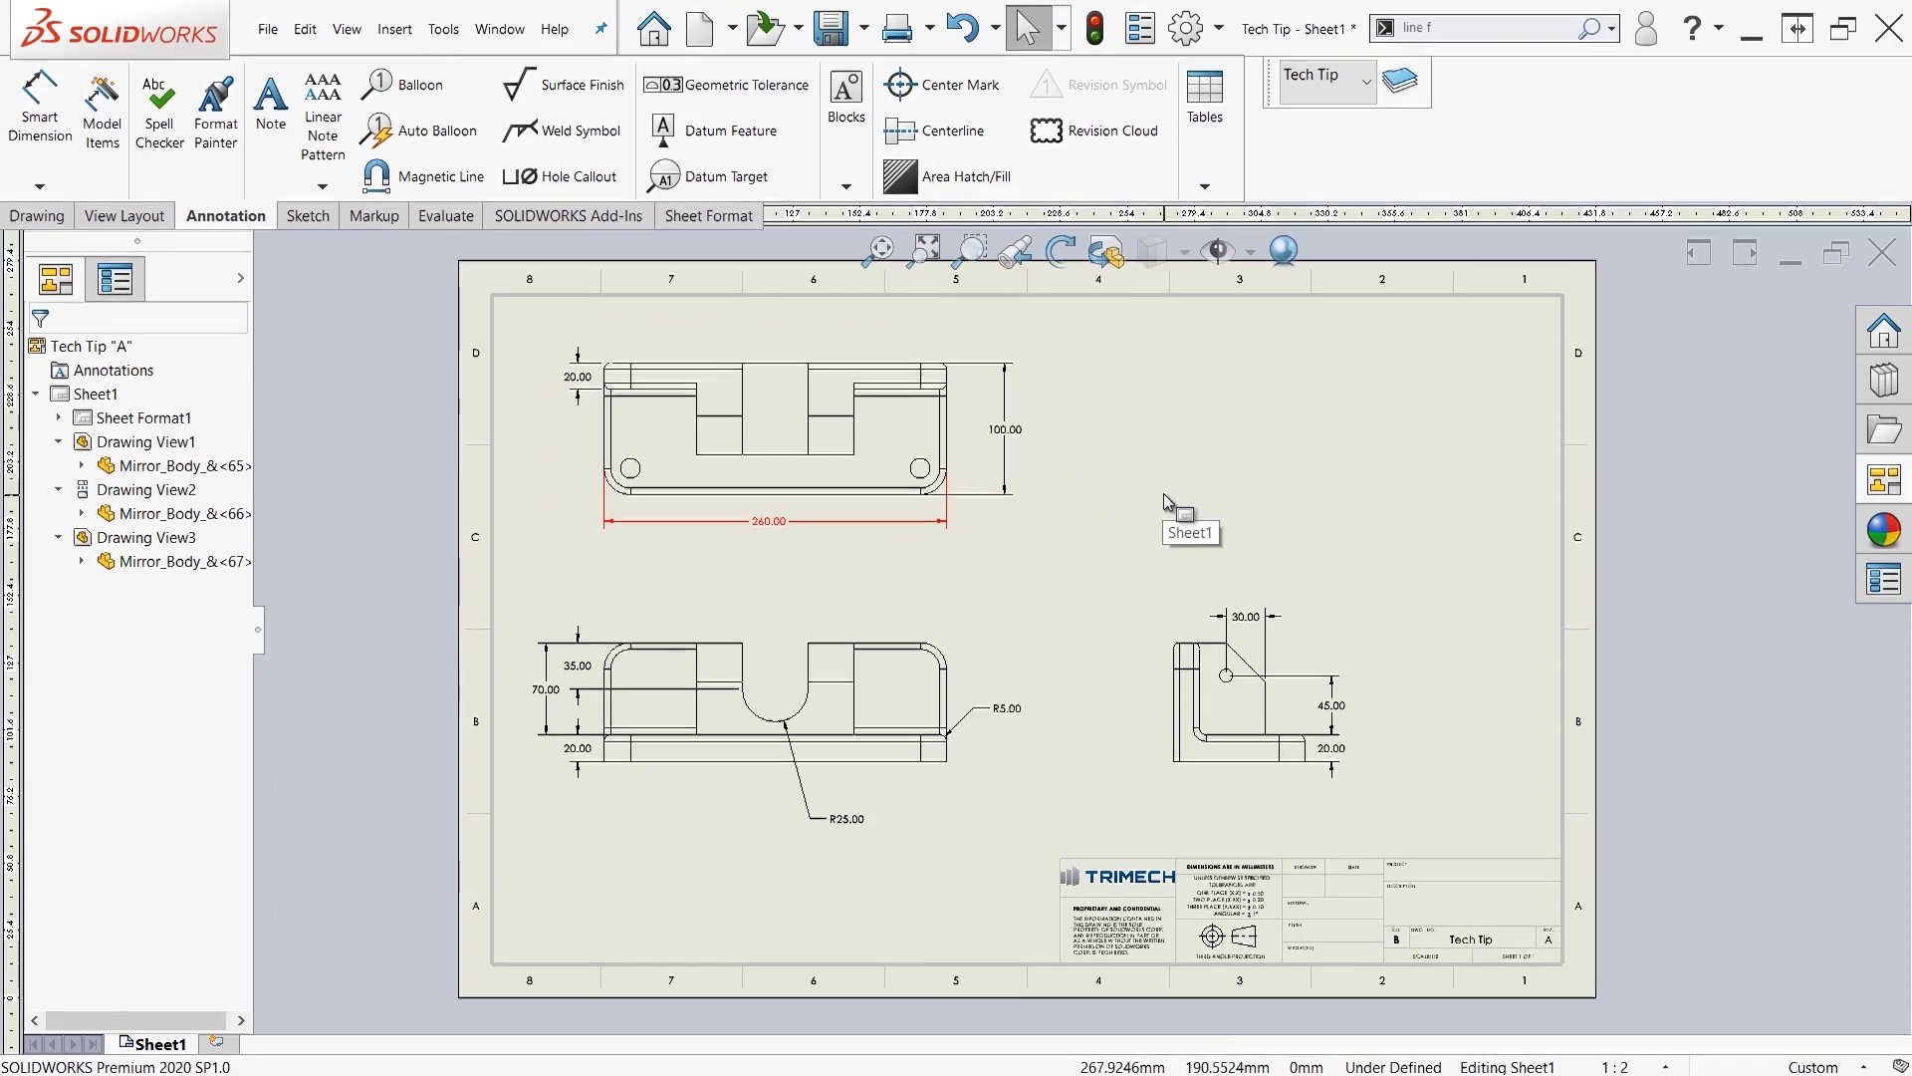
left_click(1339, 93)
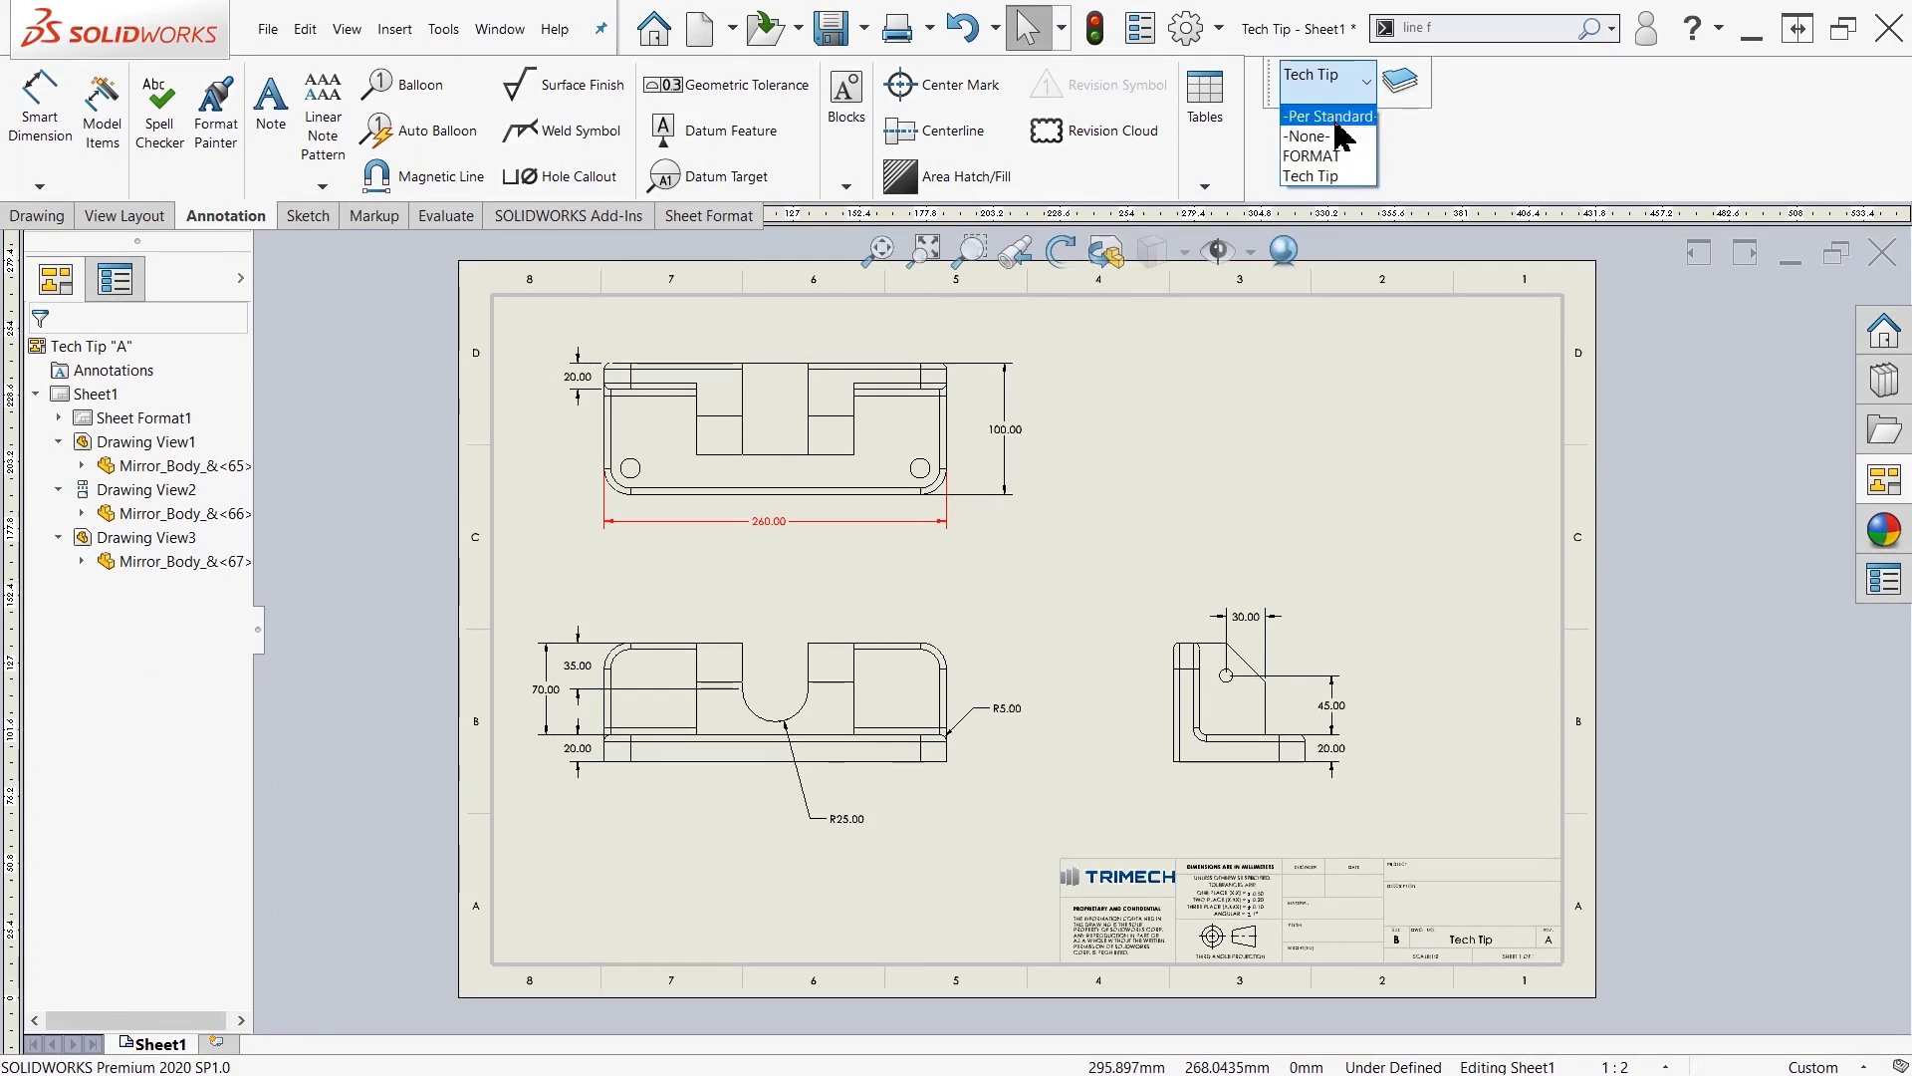
Switch the active layer to -None- and add a center mark to the top view's right hole
left_click(1329, 137)
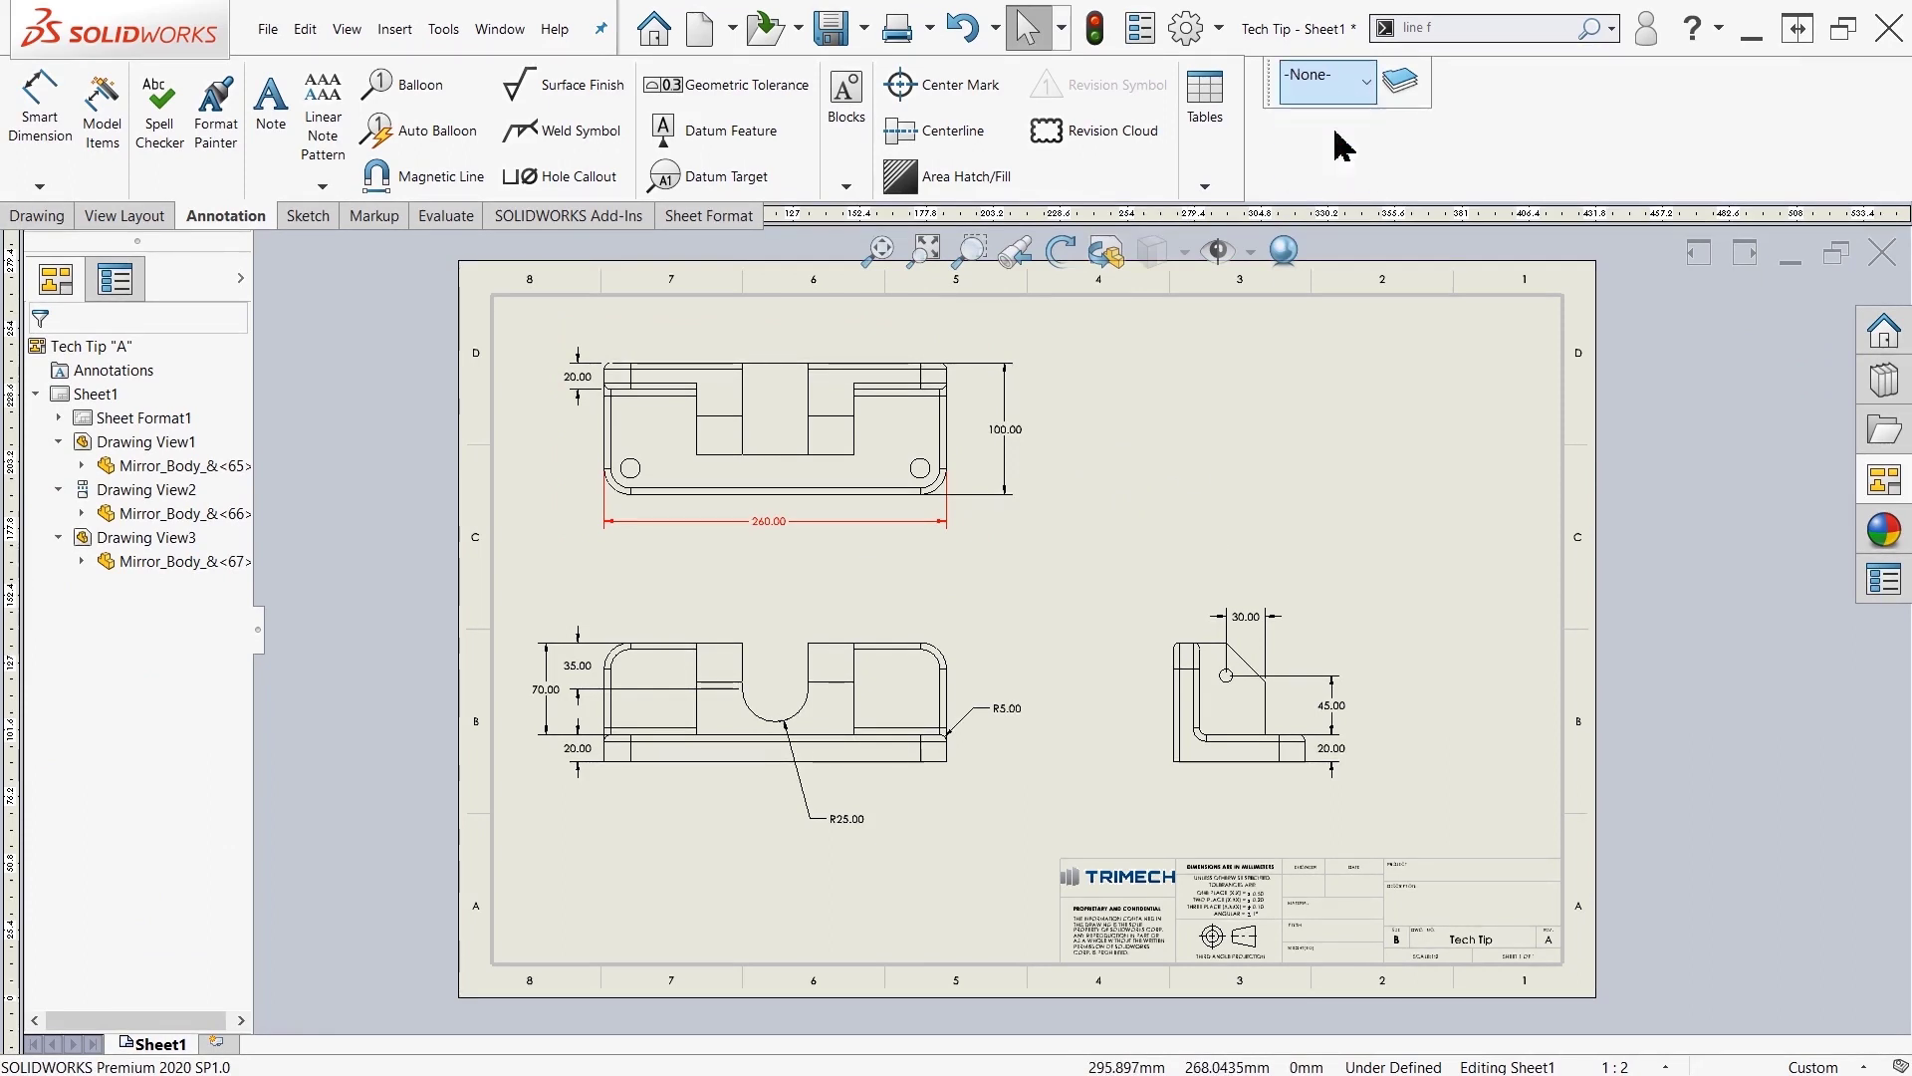
left_click(941, 84)
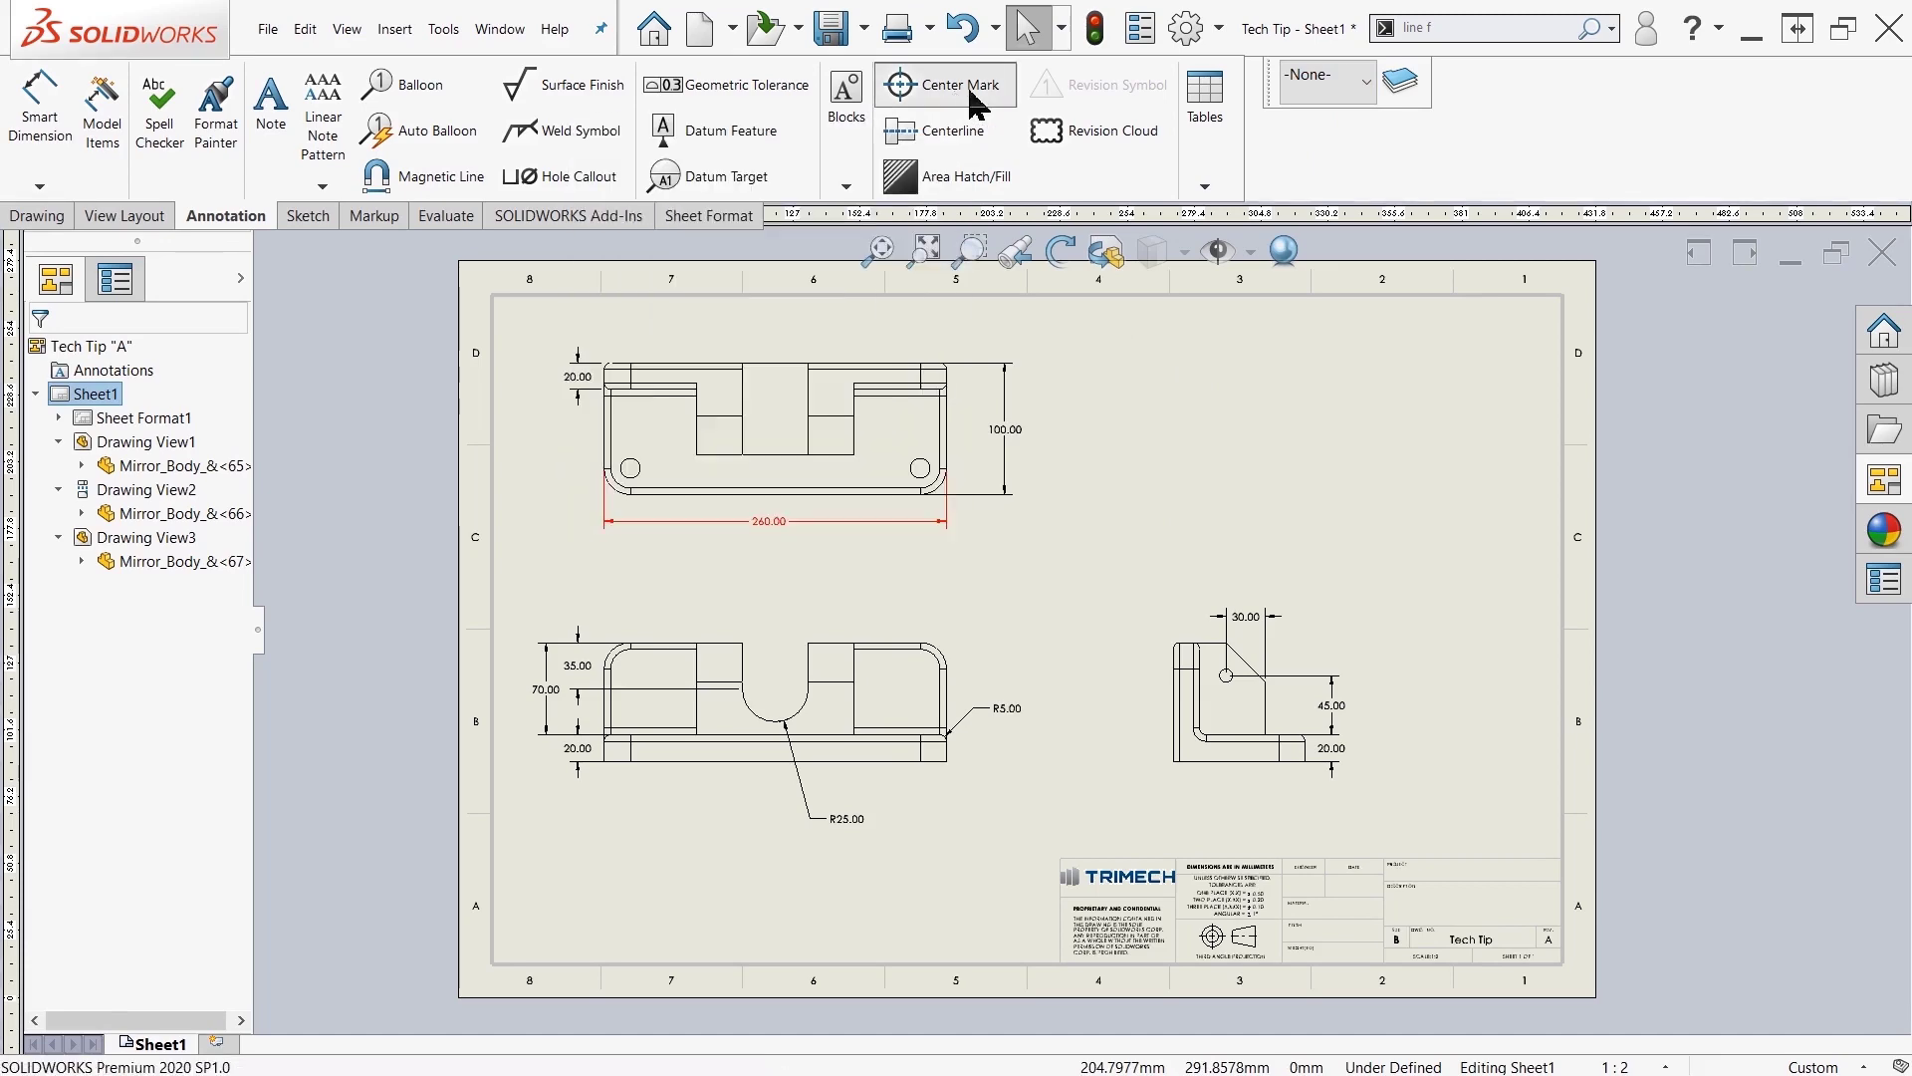
left_click(926, 461)
key("Escape")
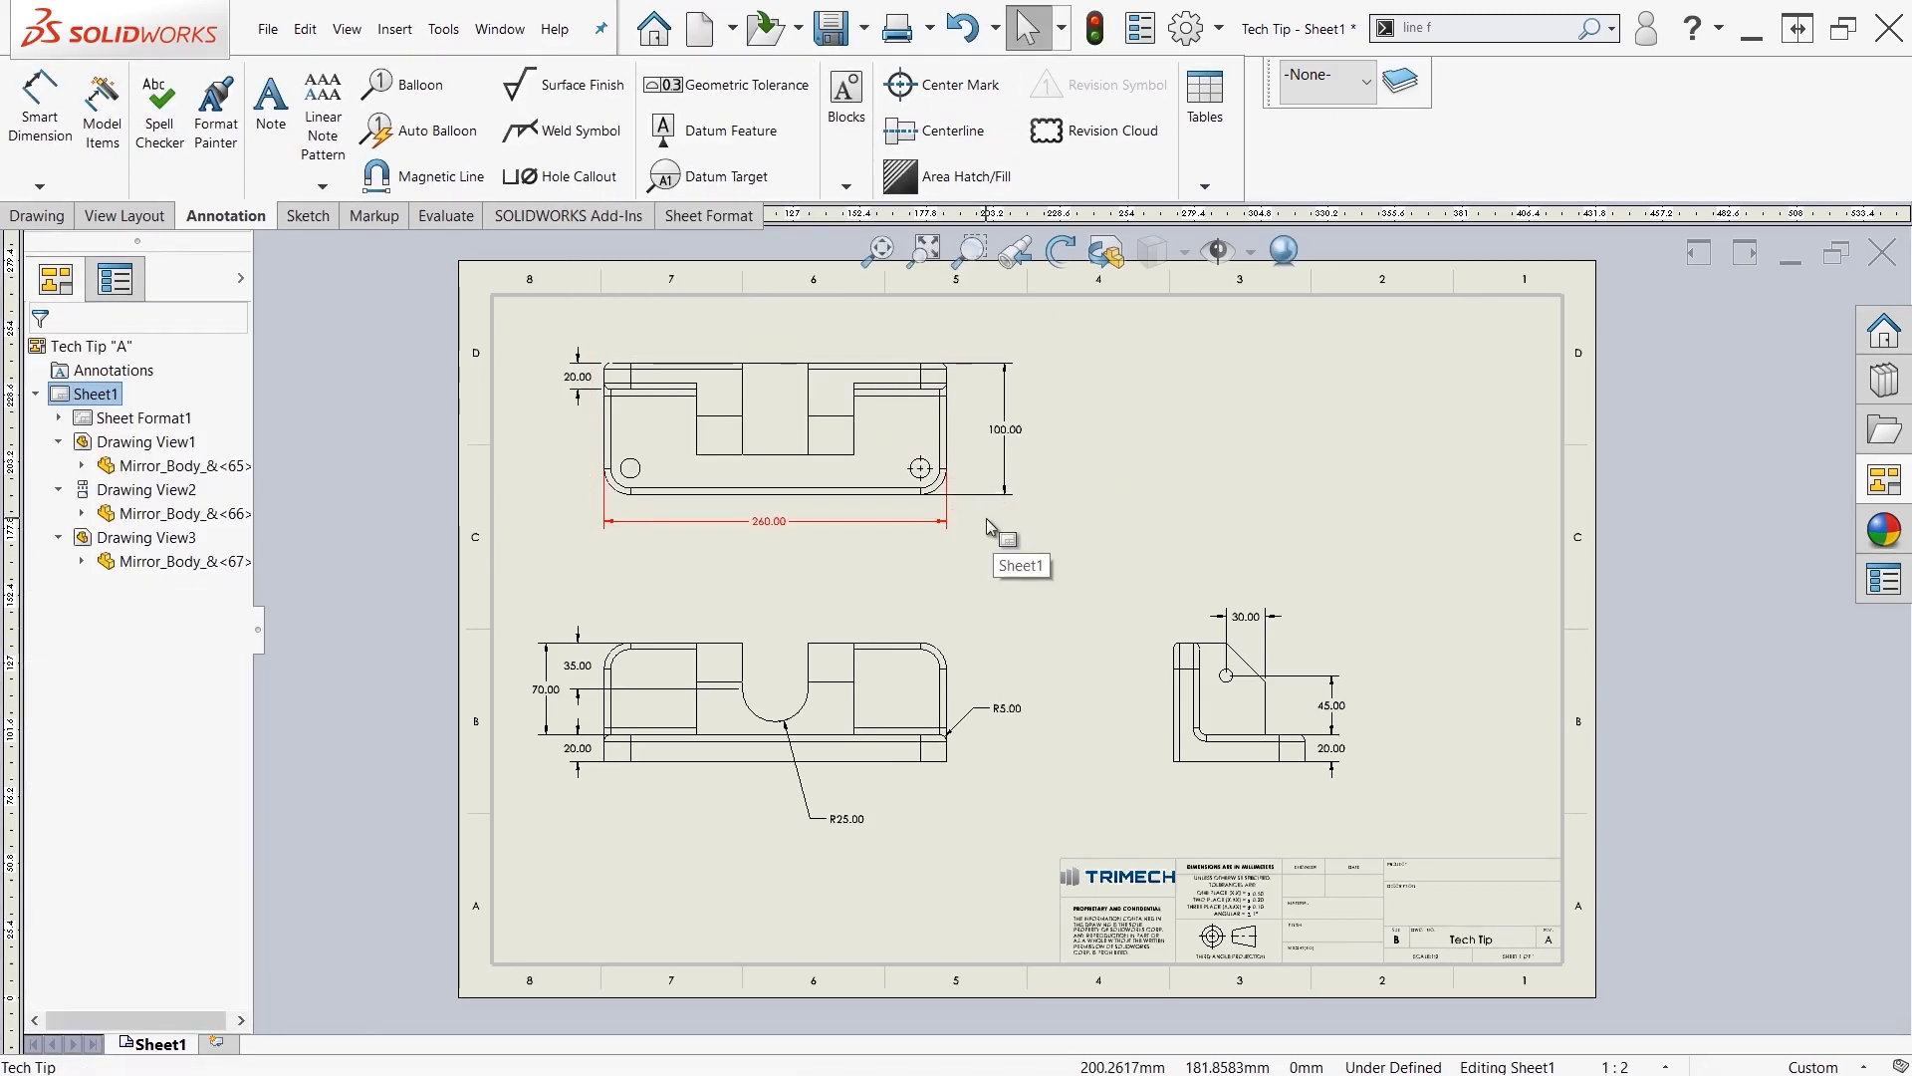
scroll(940, 436, "down", 3)
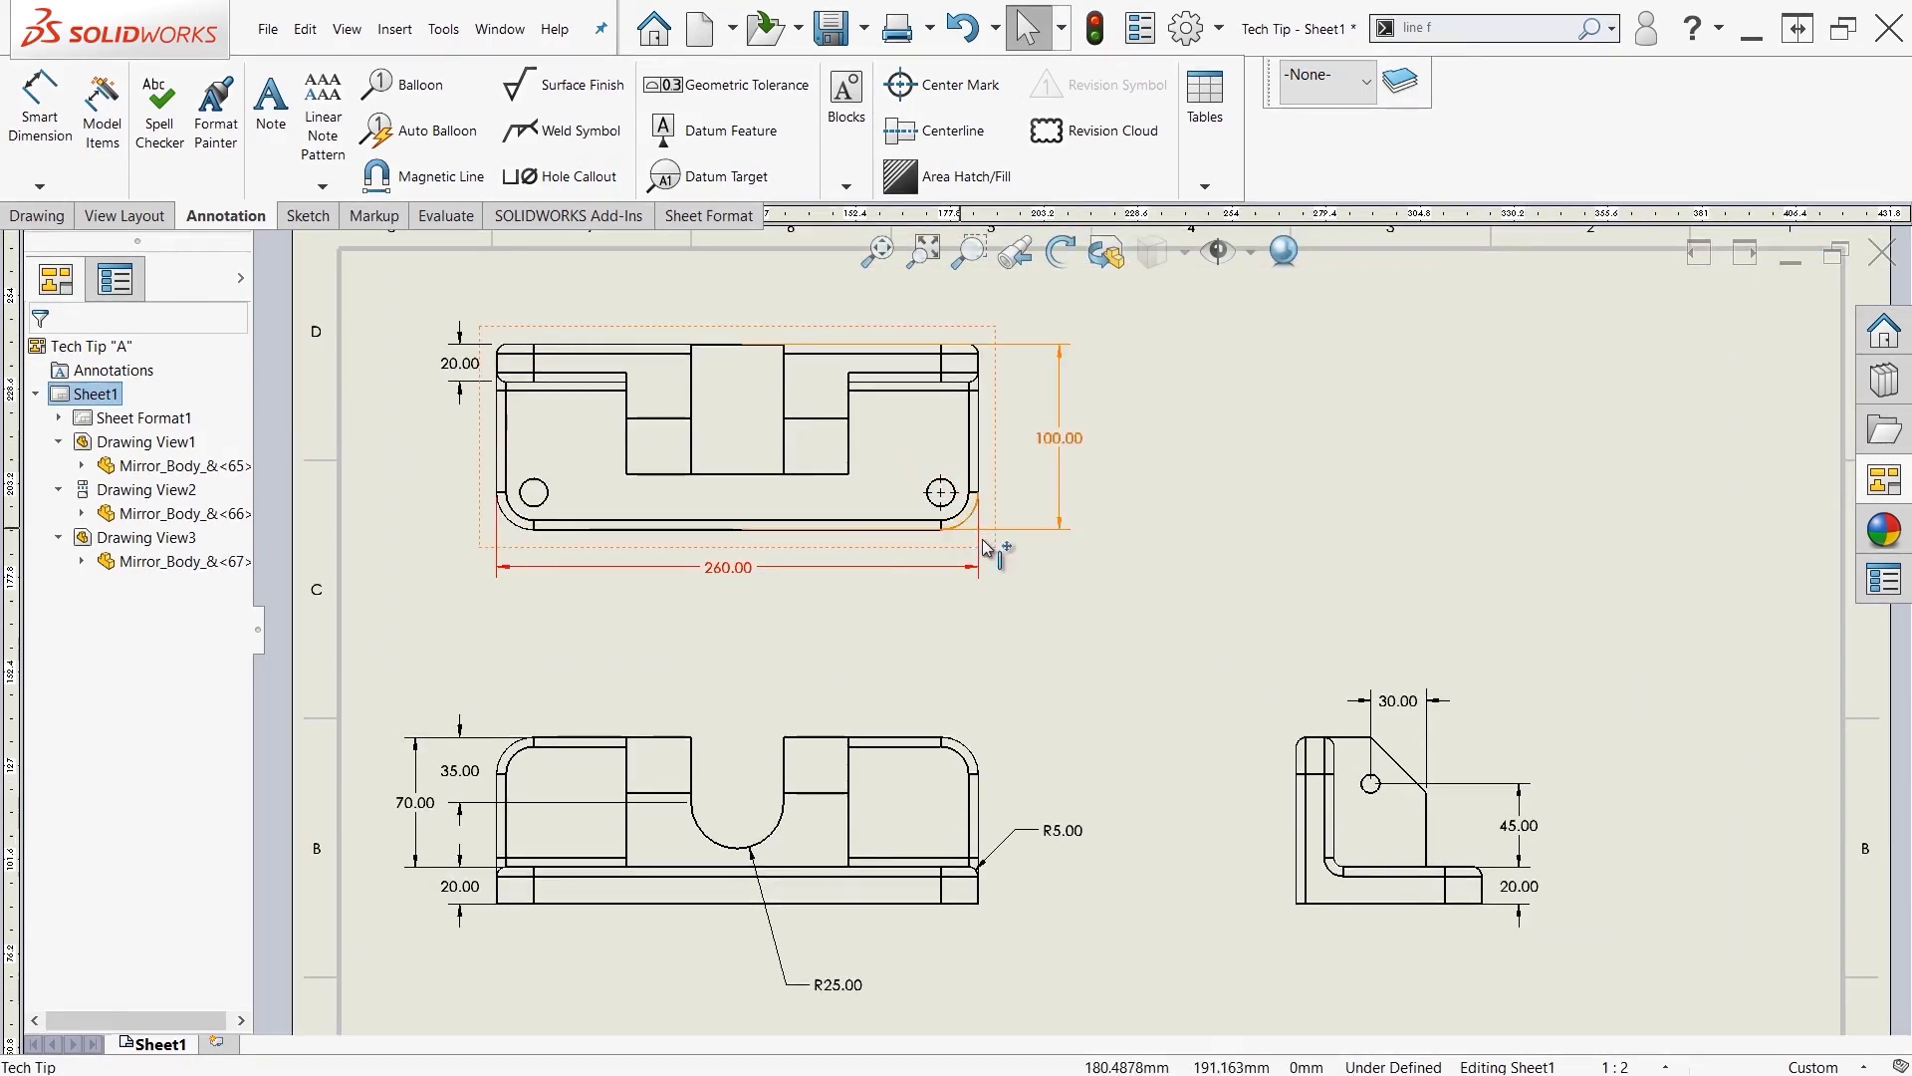
left_click(942, 494)
Use Change Layer to put the right hole's center mark on the Tech Tip layer
right_click(944, 500)
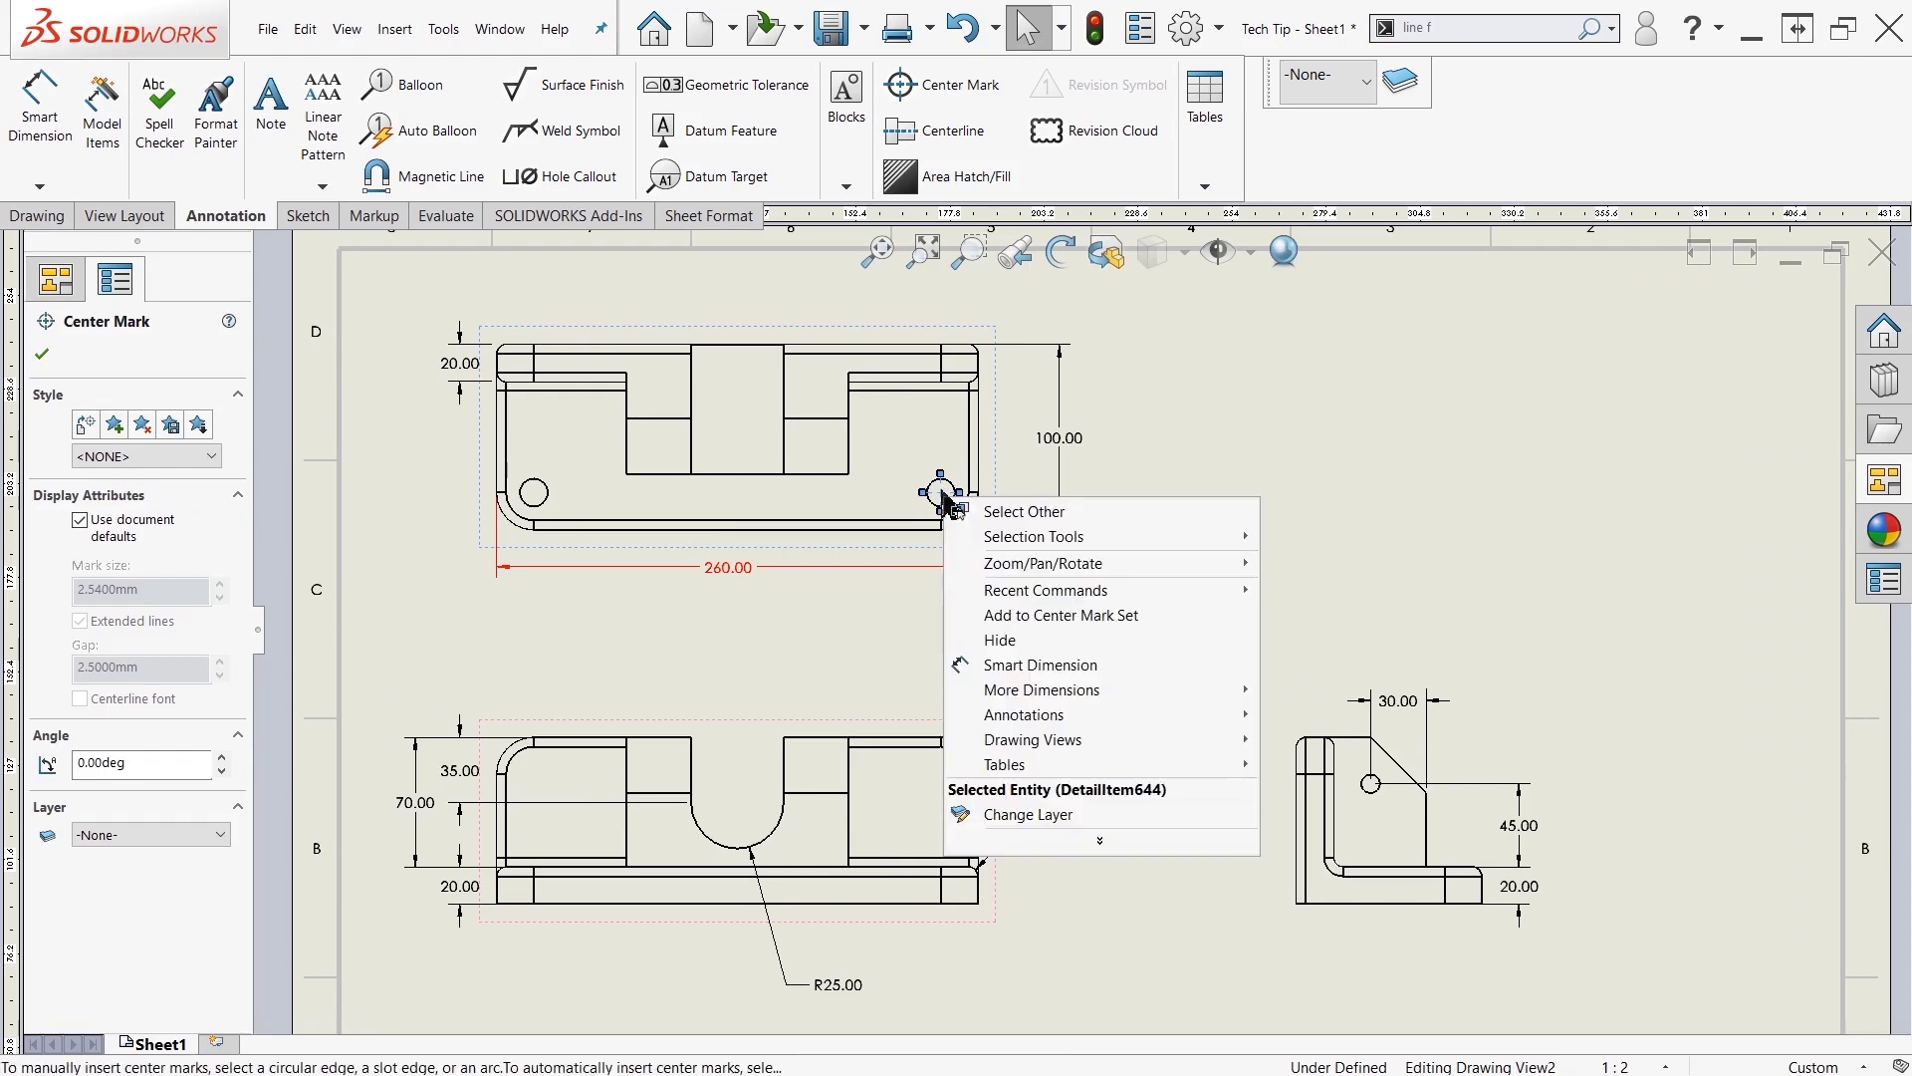
left_click(1080, 822)
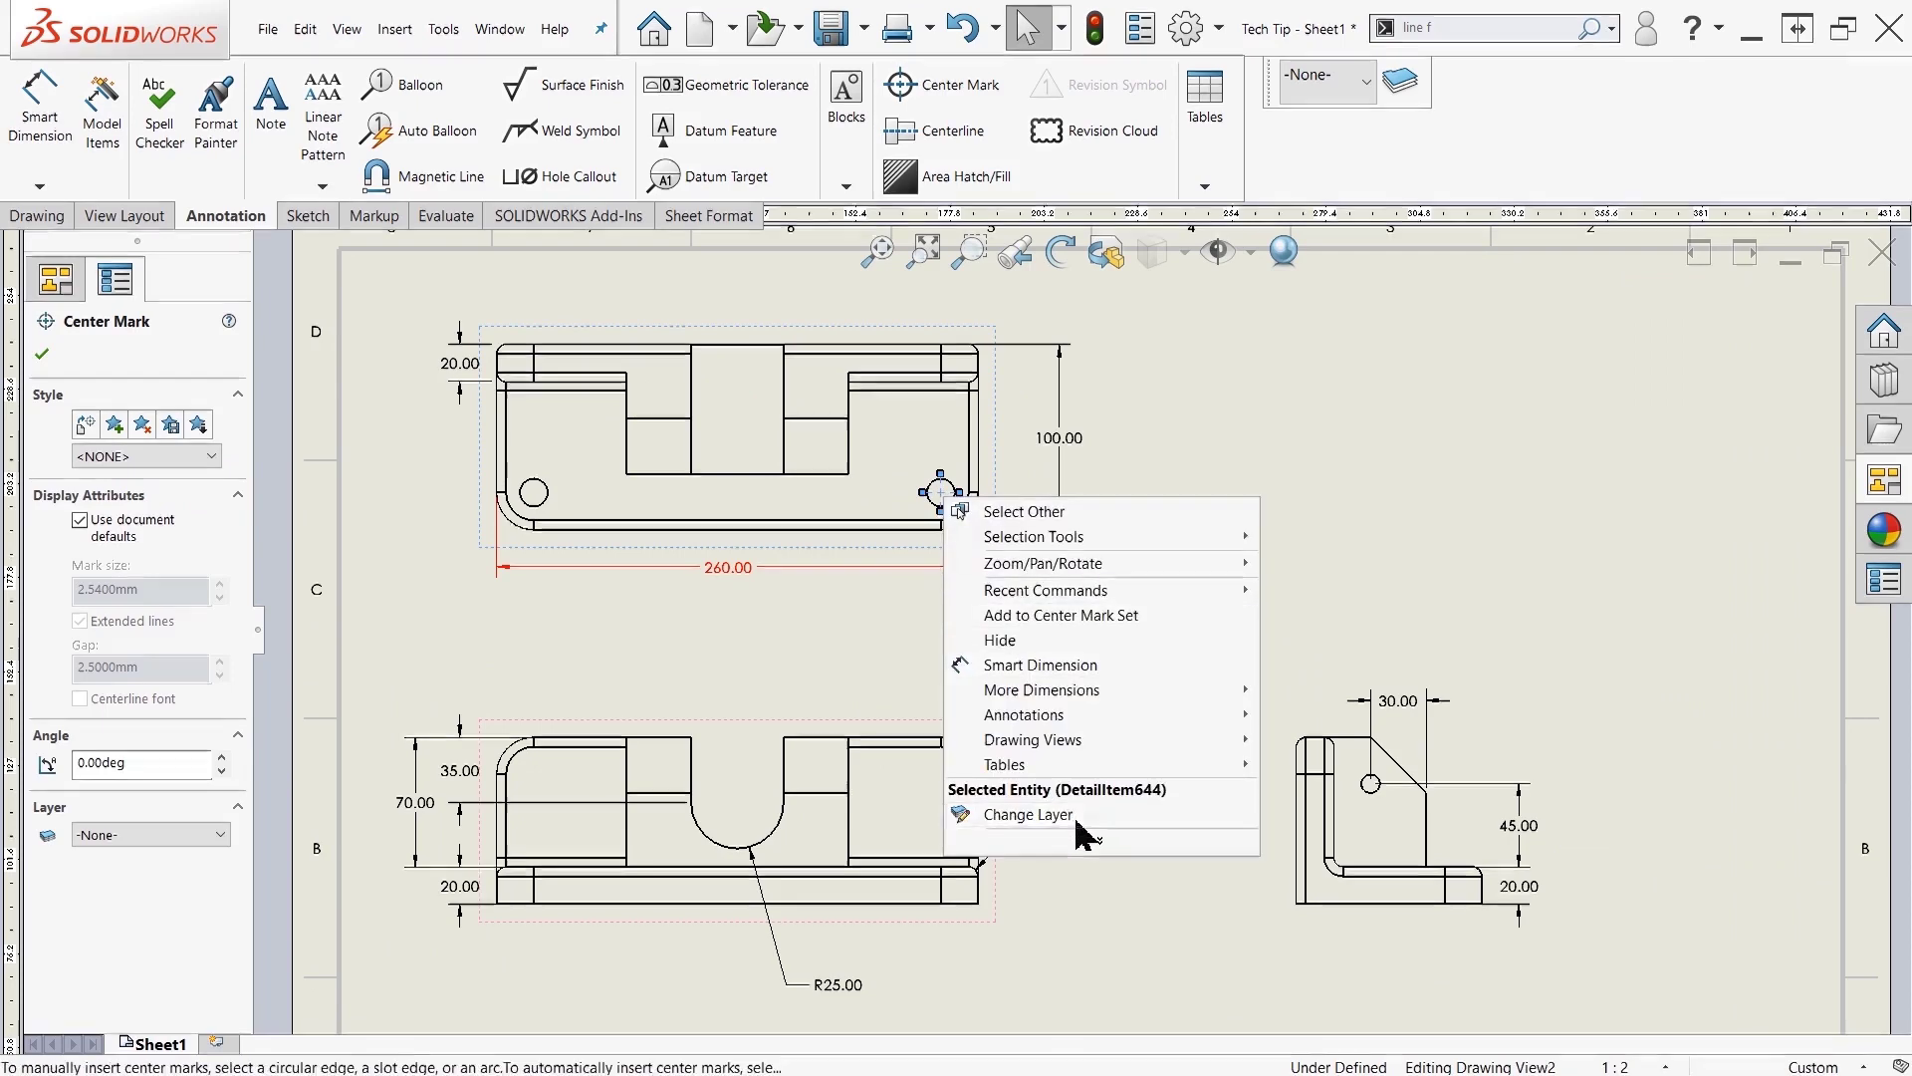
left_click(1207, 762)
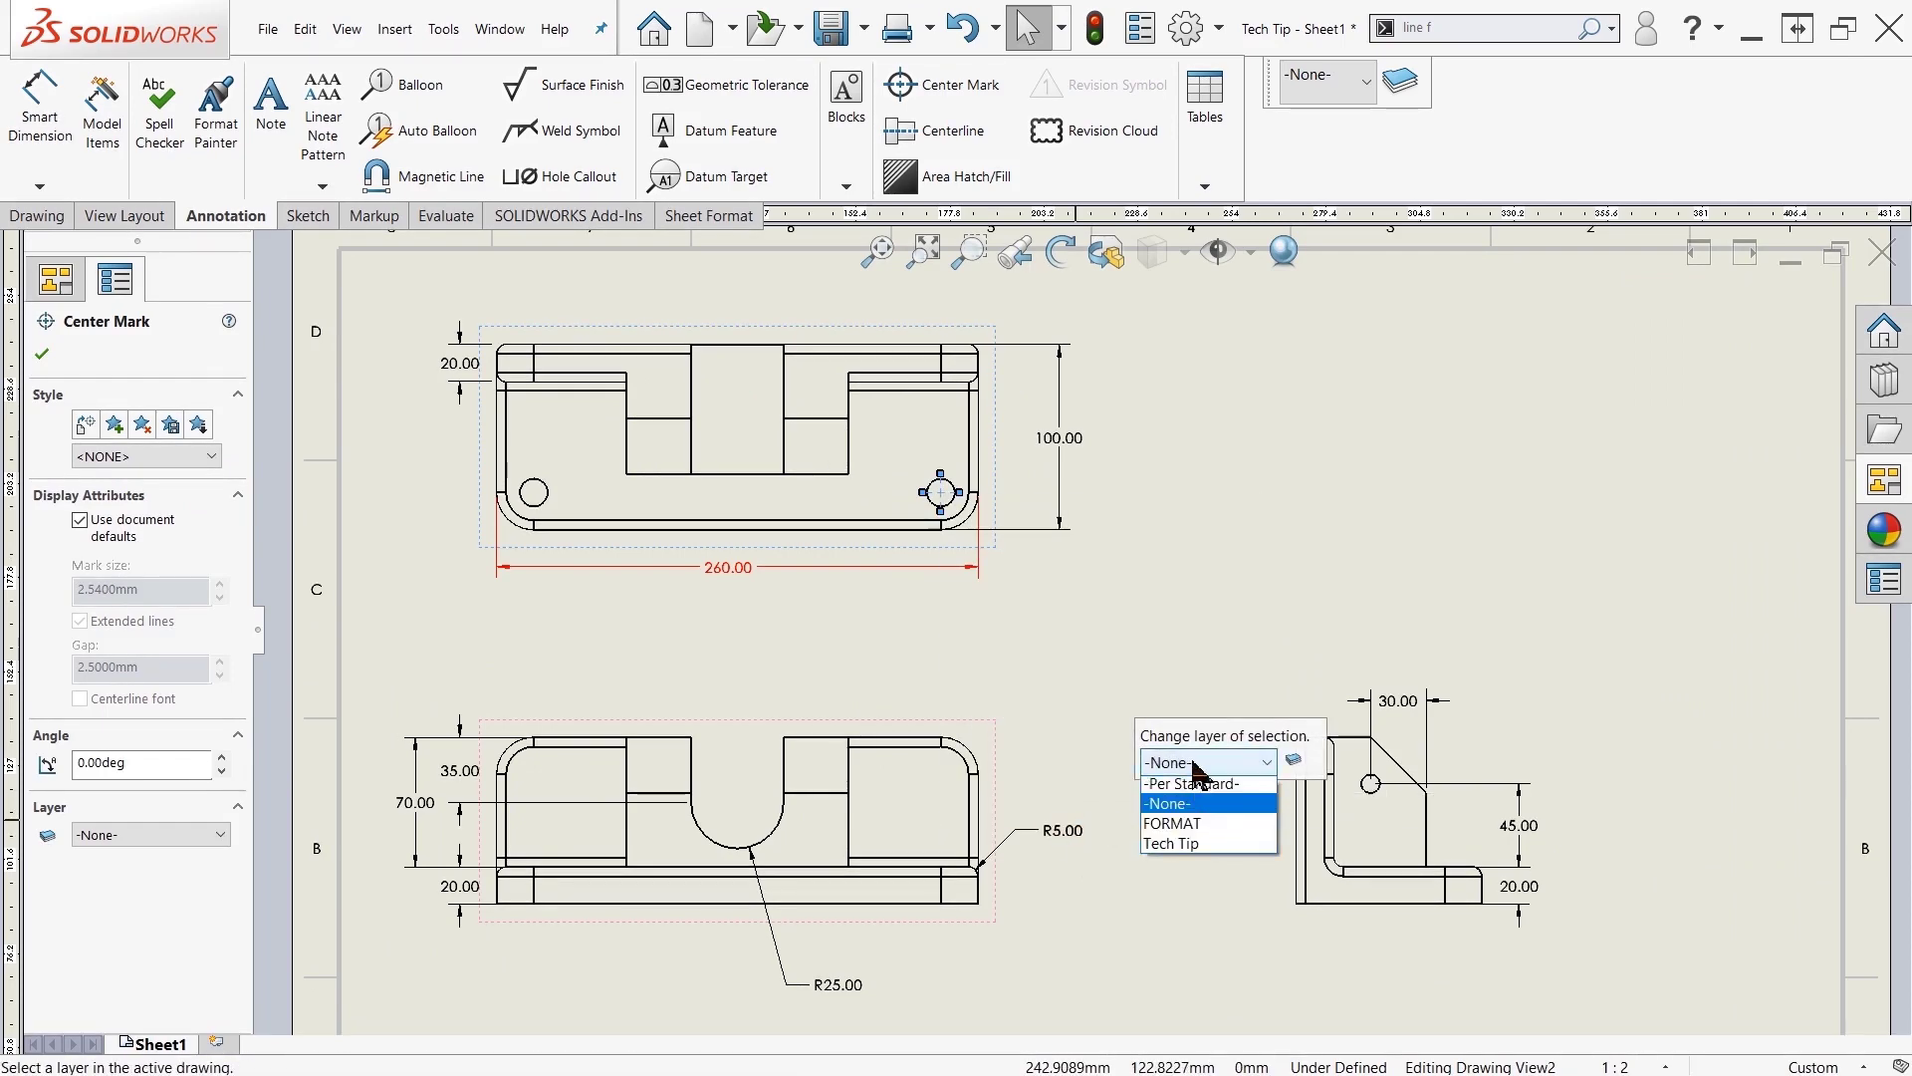
left_click(1203, 848)
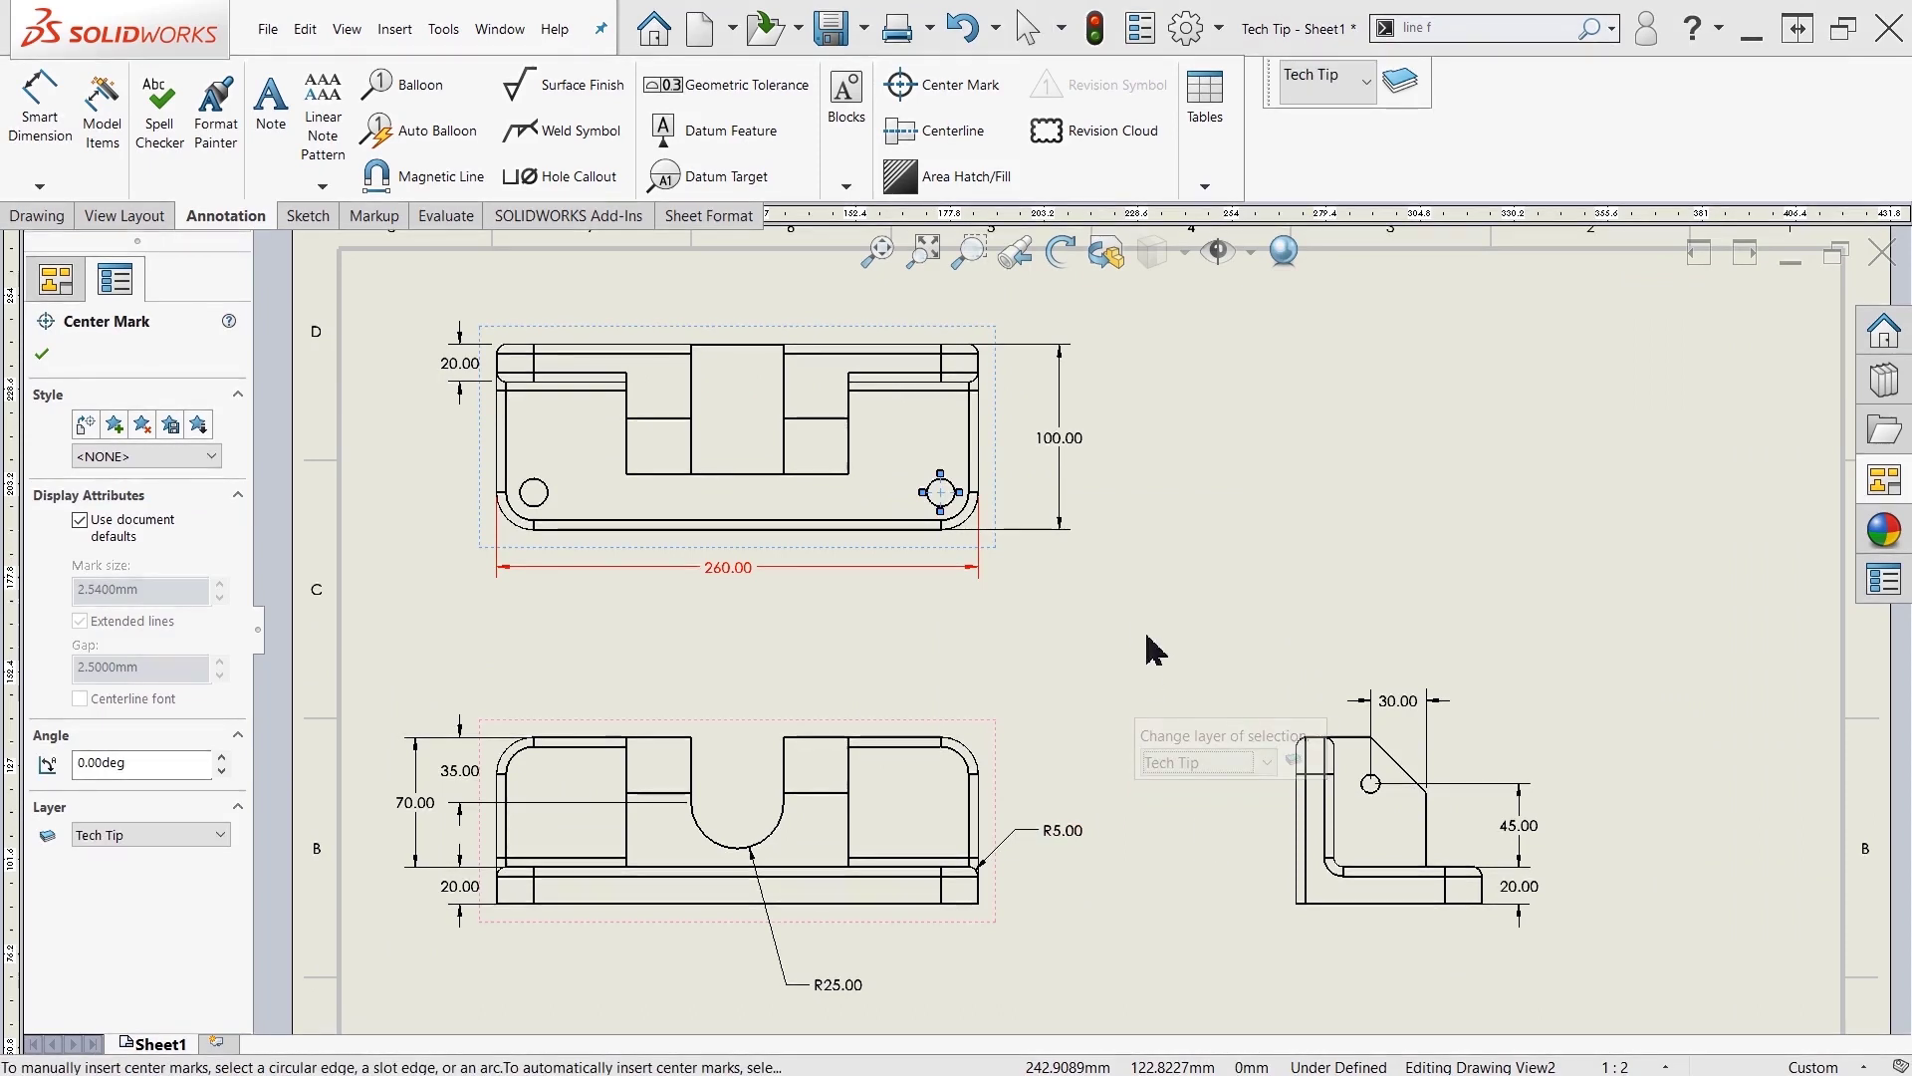
key("Escape")
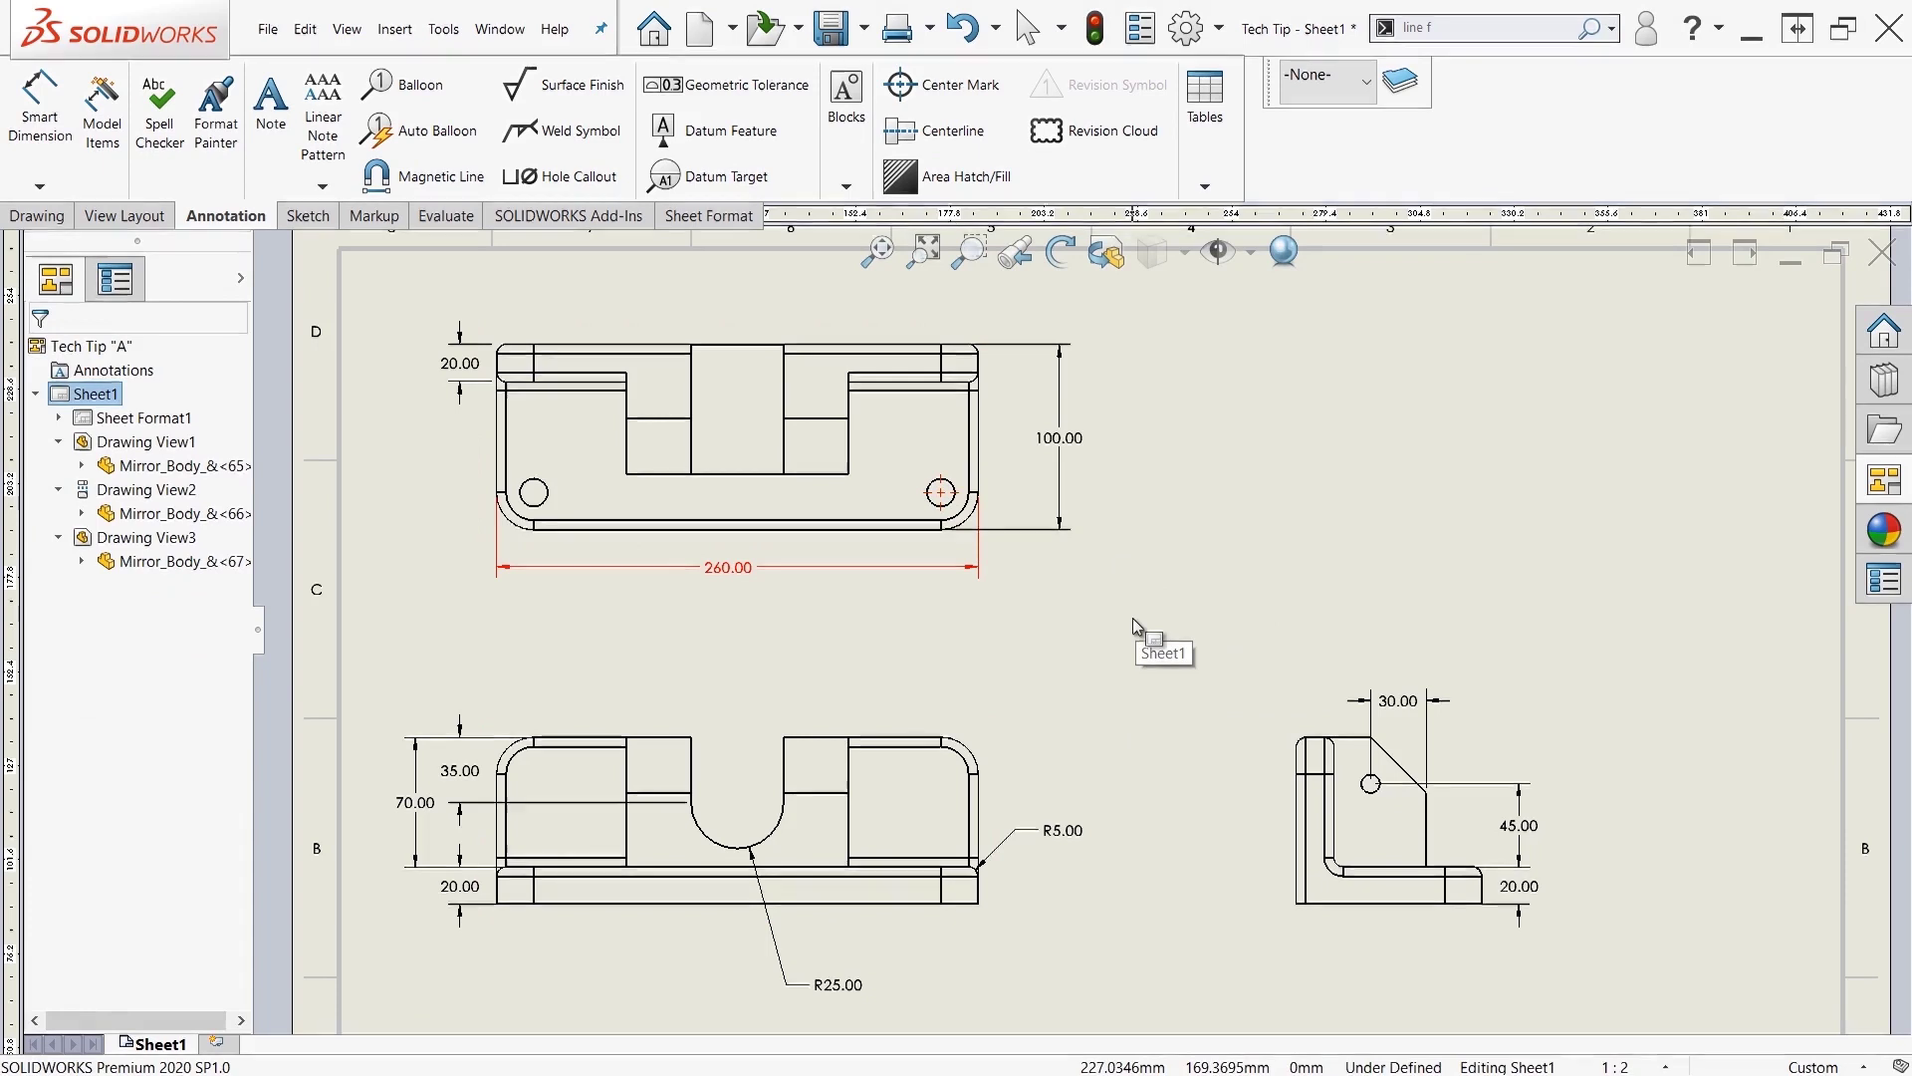
Set the active layer to -Per Standard- and open the System Options dialog
left_click(1365, 85)
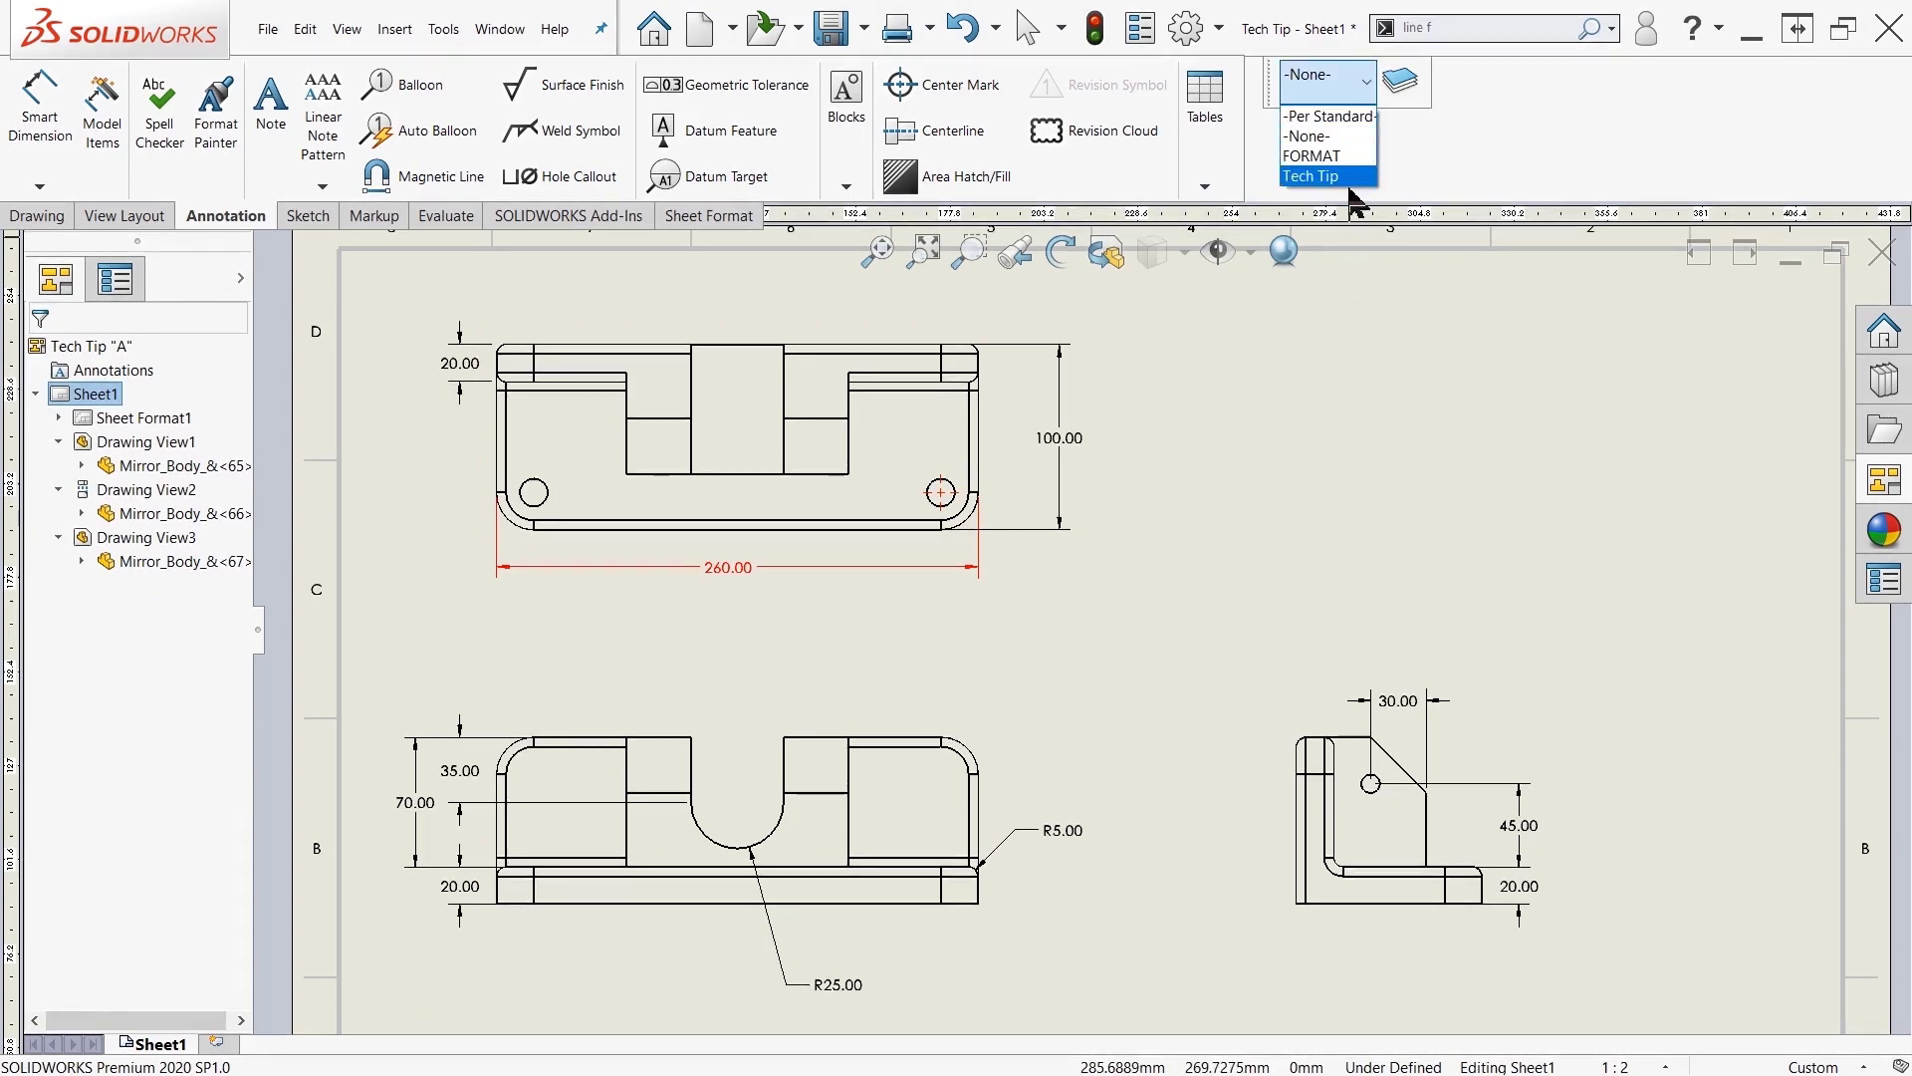
left_click(1334, 118)
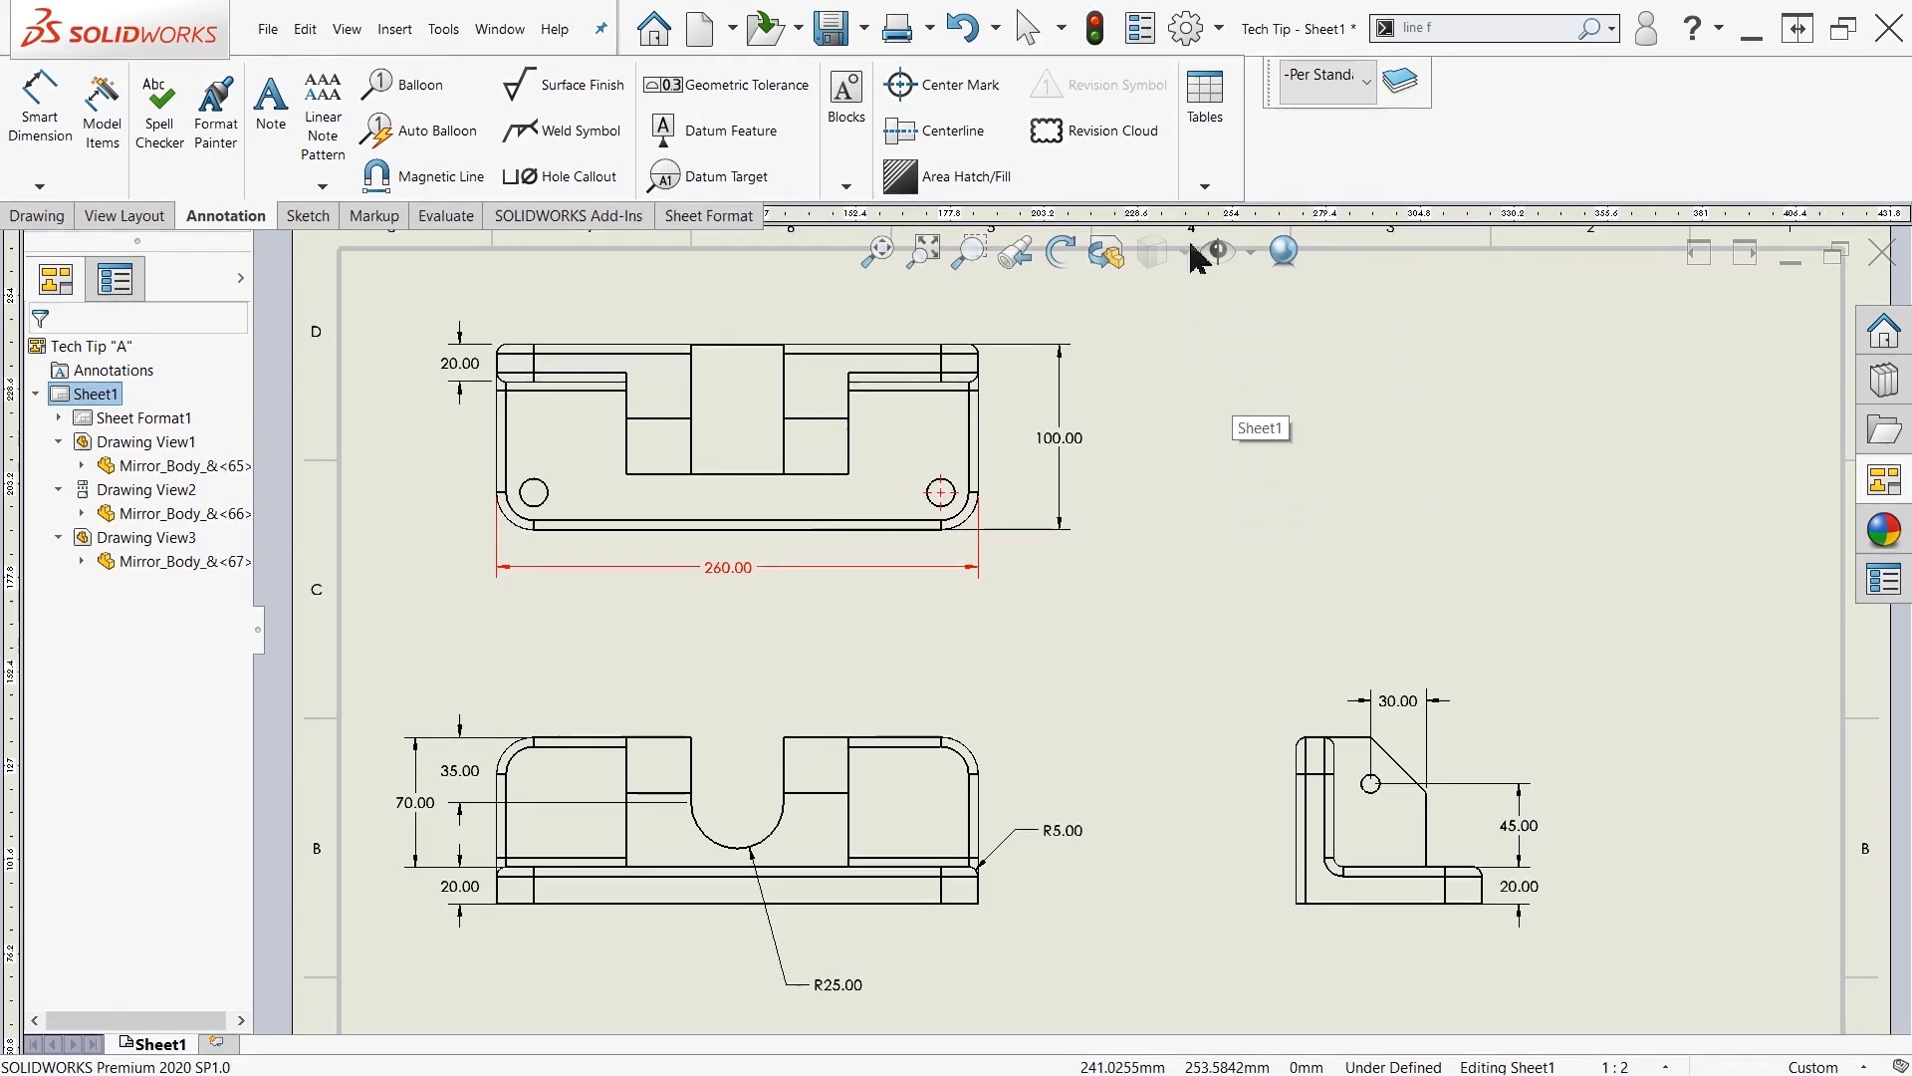
left_click(1188, 35)
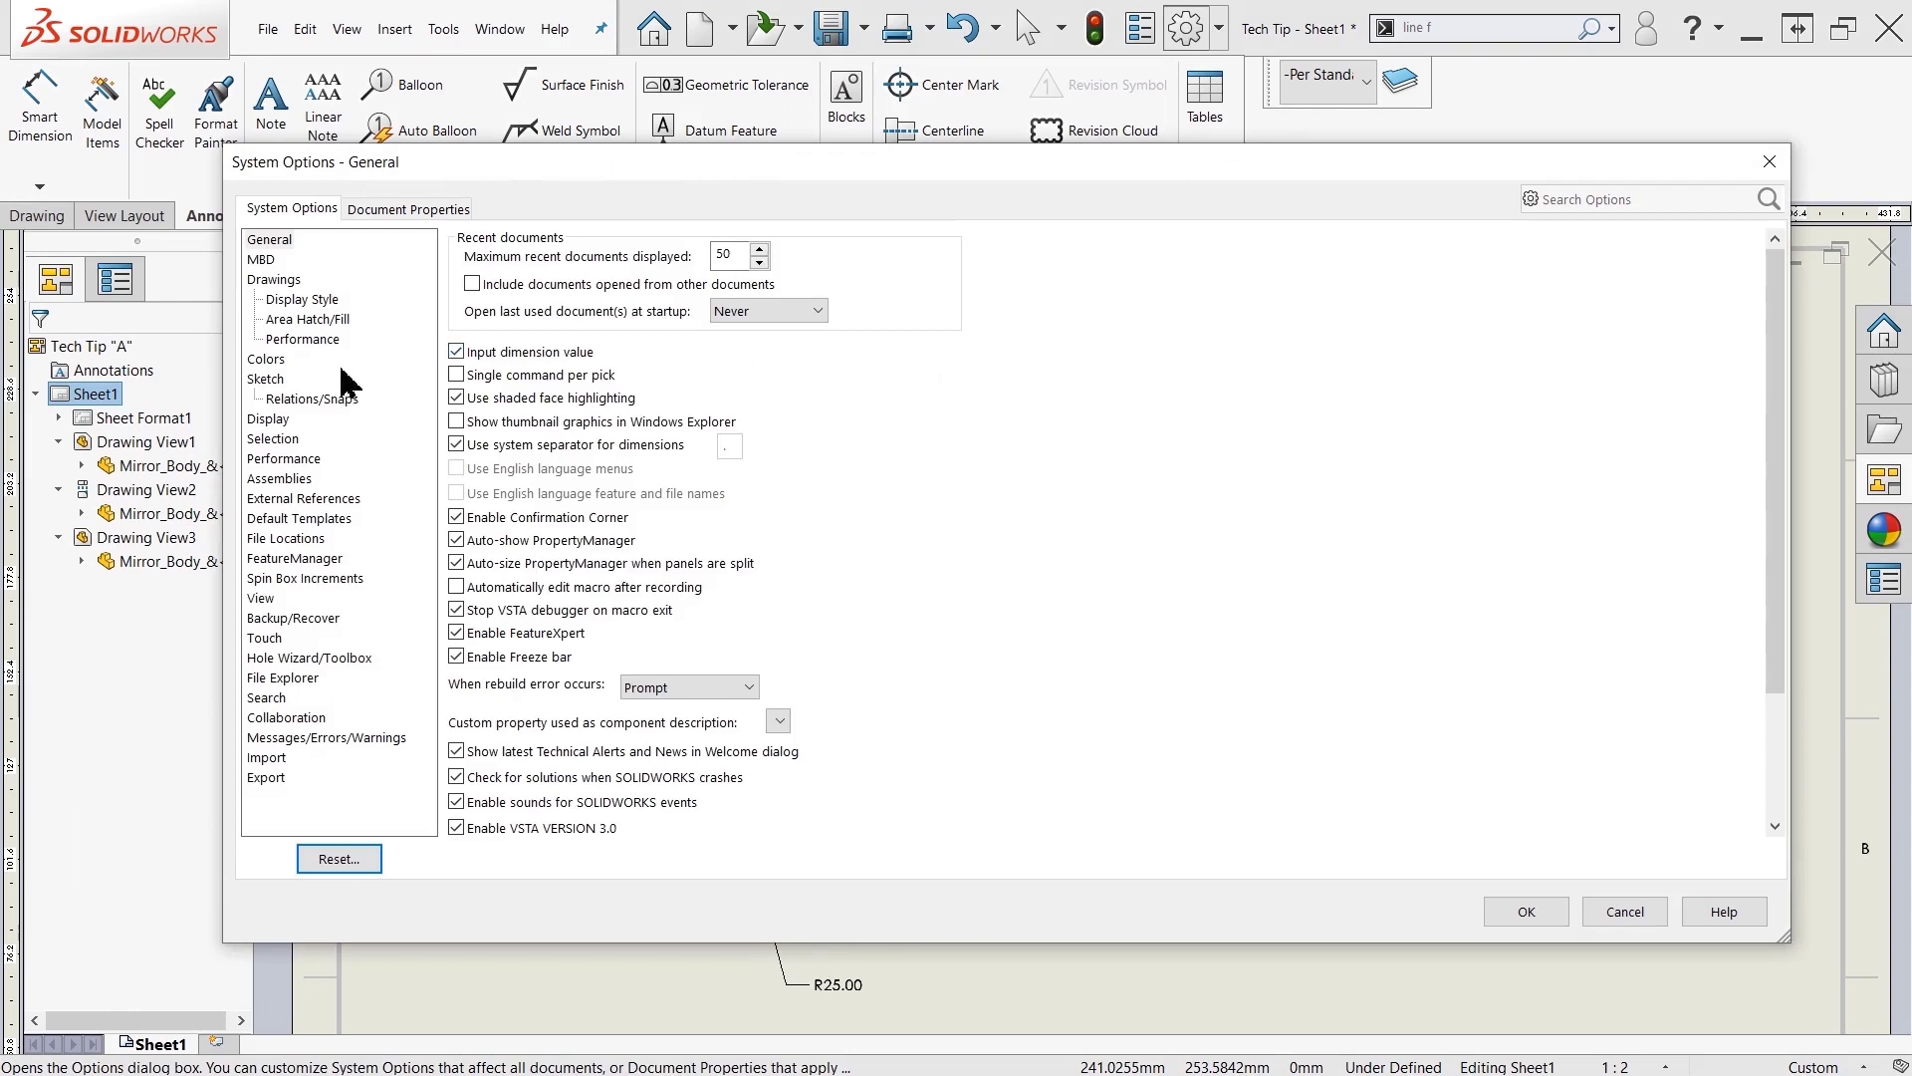
Set the Hole Callout layer to Tech Tip in Document Properties, then start a callout on the left hole
left_click(394, 211)
left_click(255, 300)
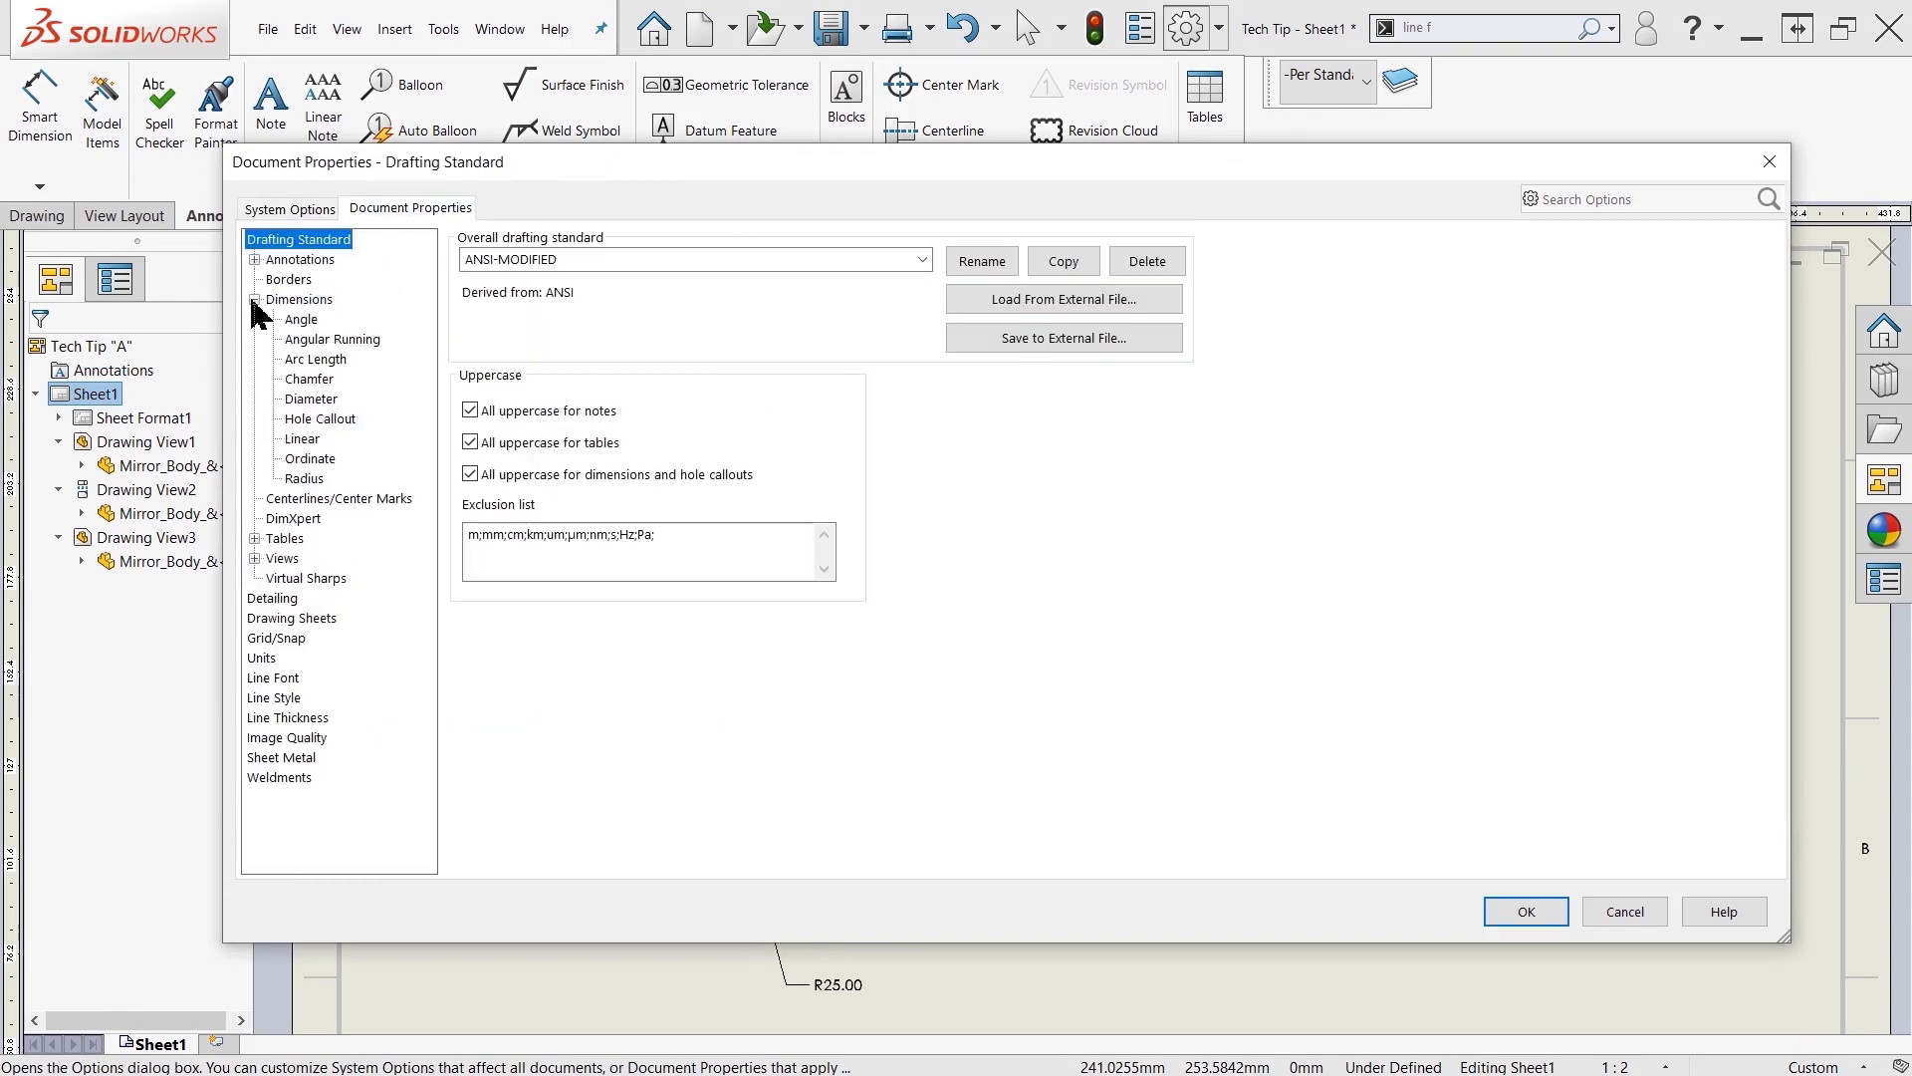
left_click(295, 300)
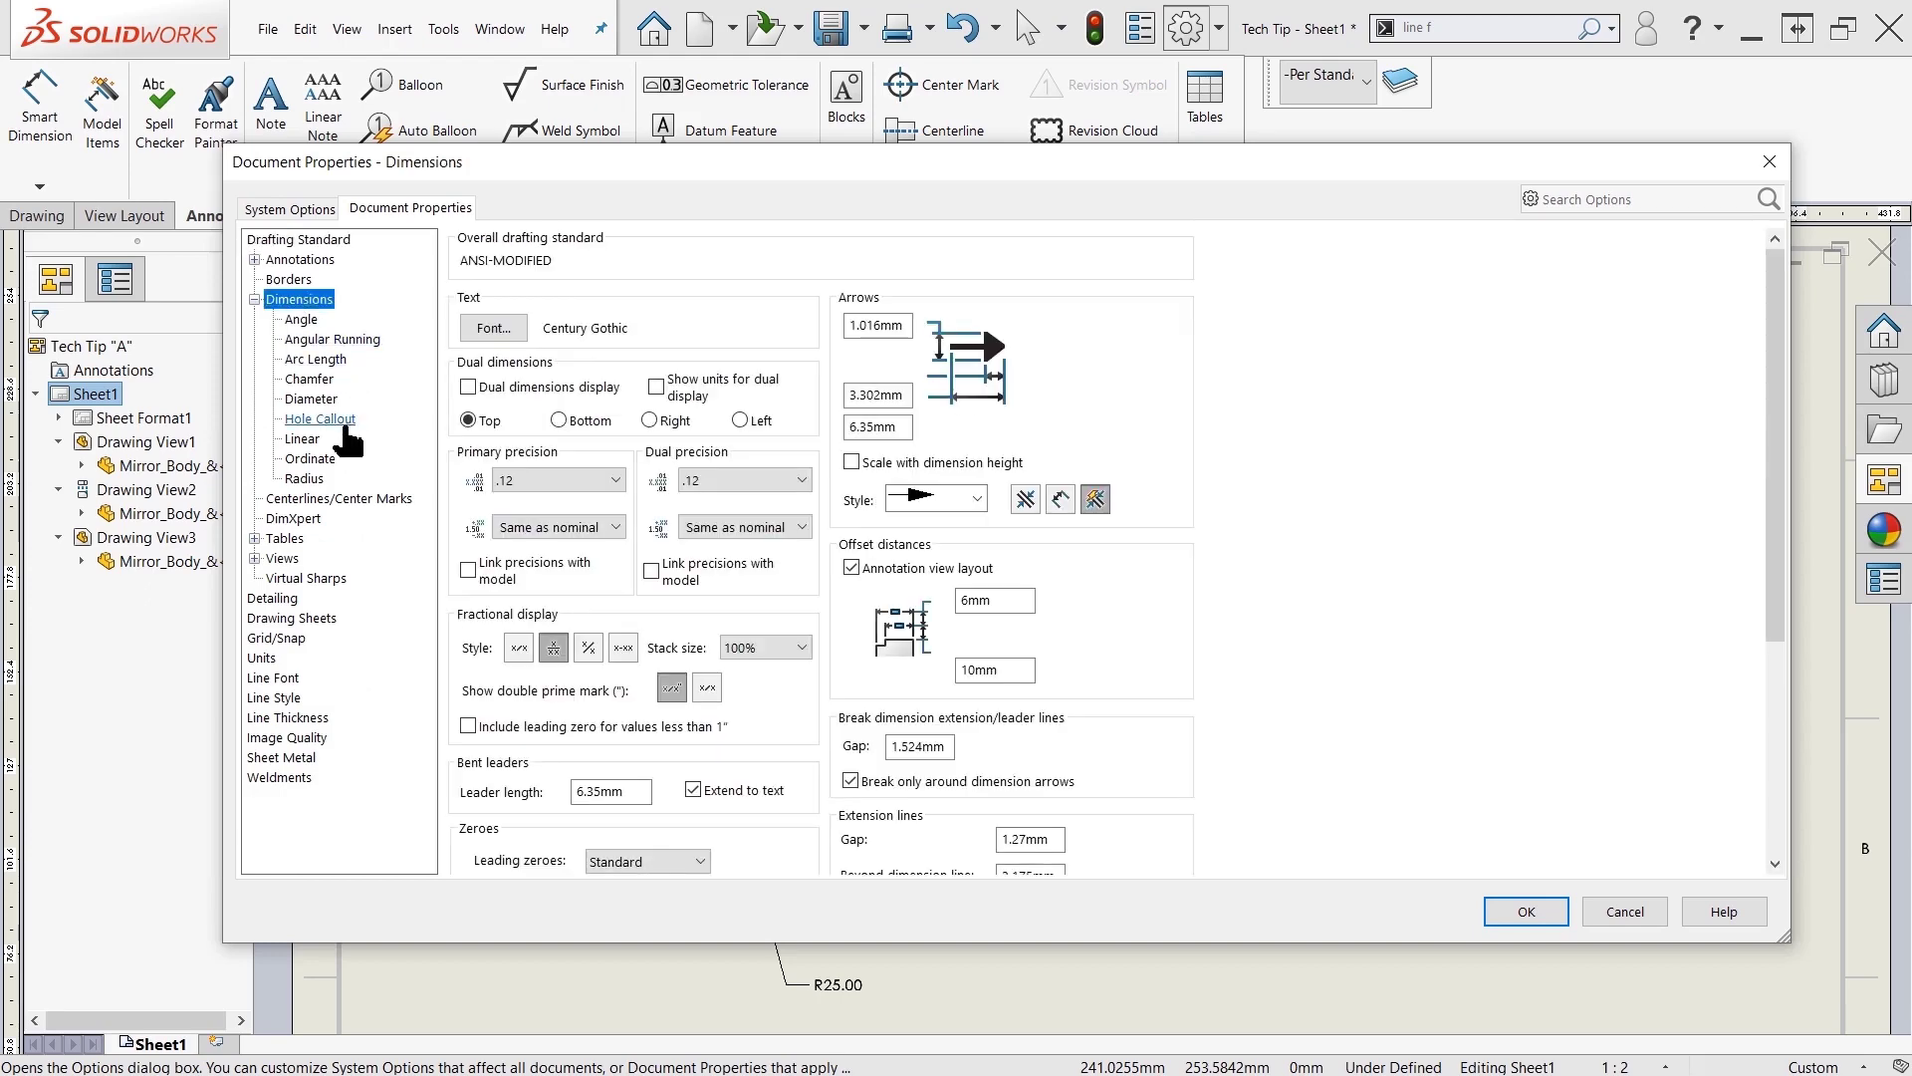
left_click(326, 421)
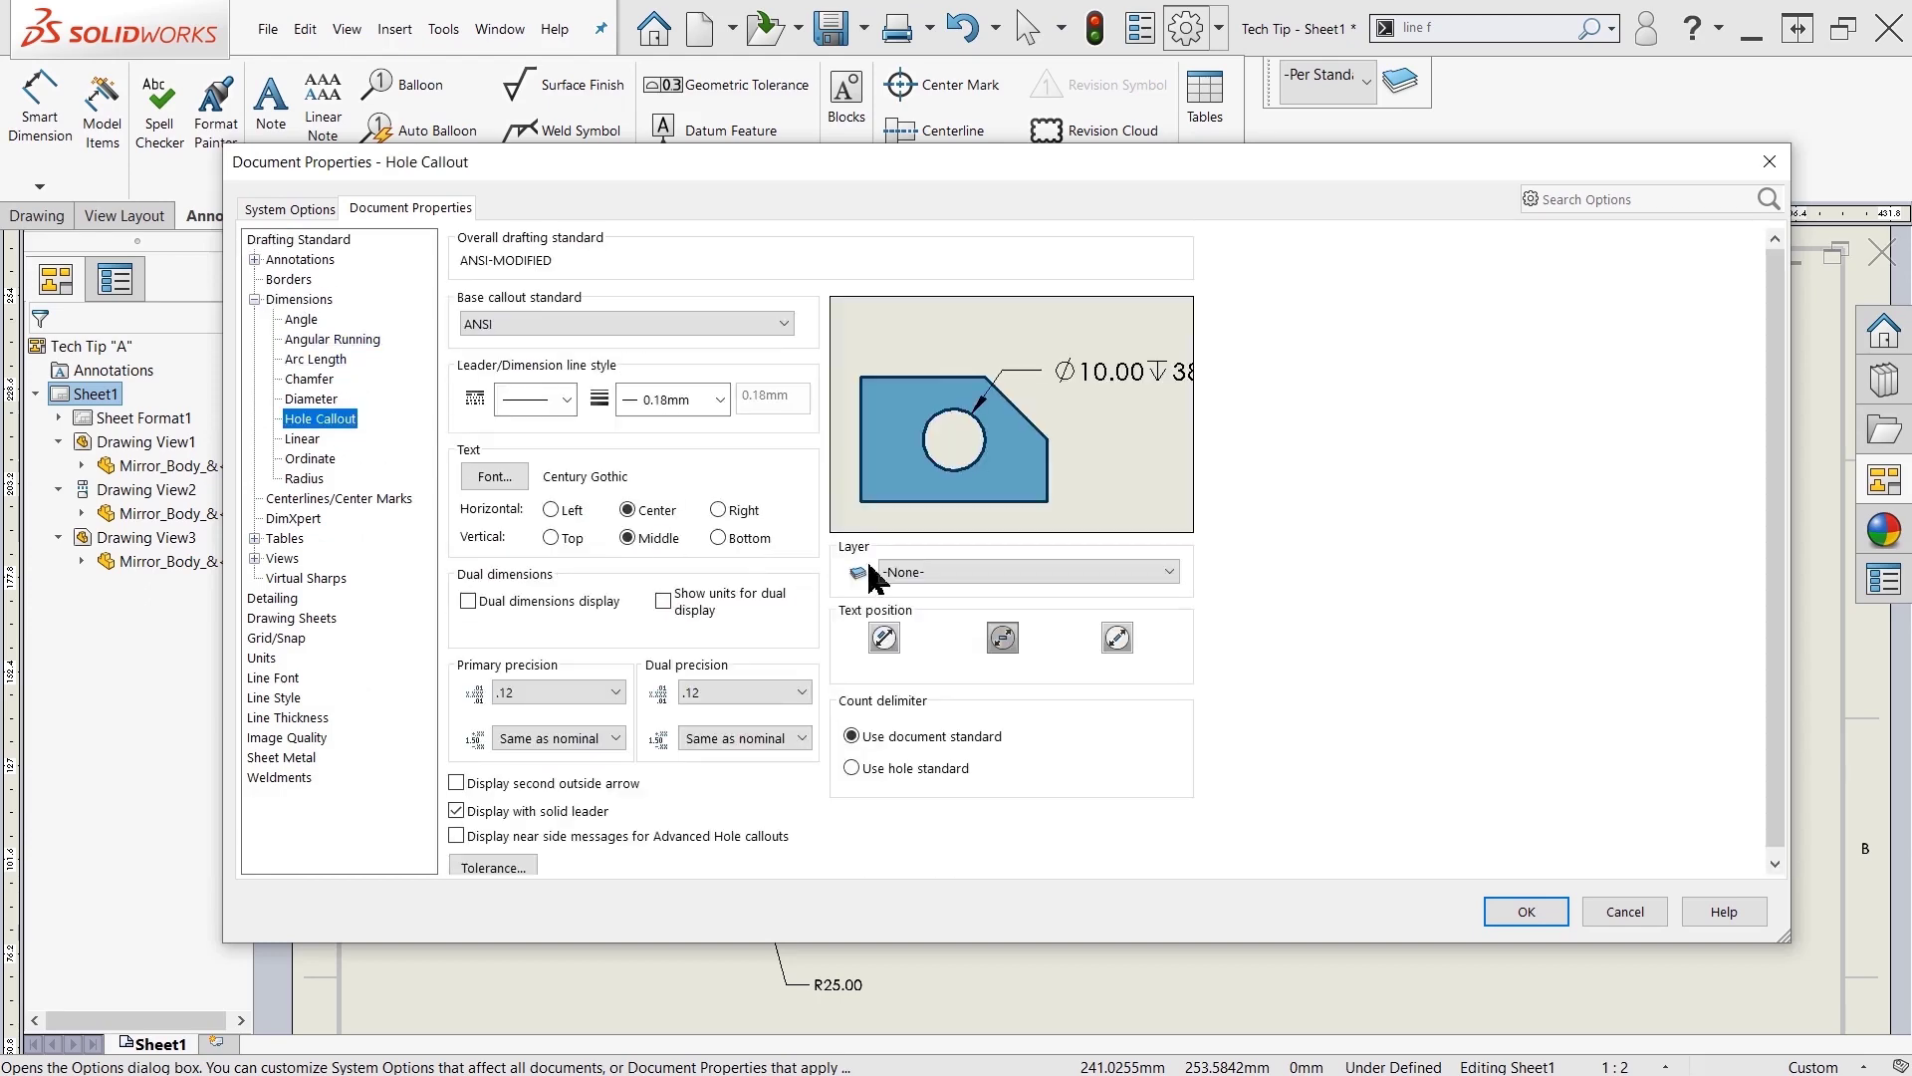
left_click(931, 572)
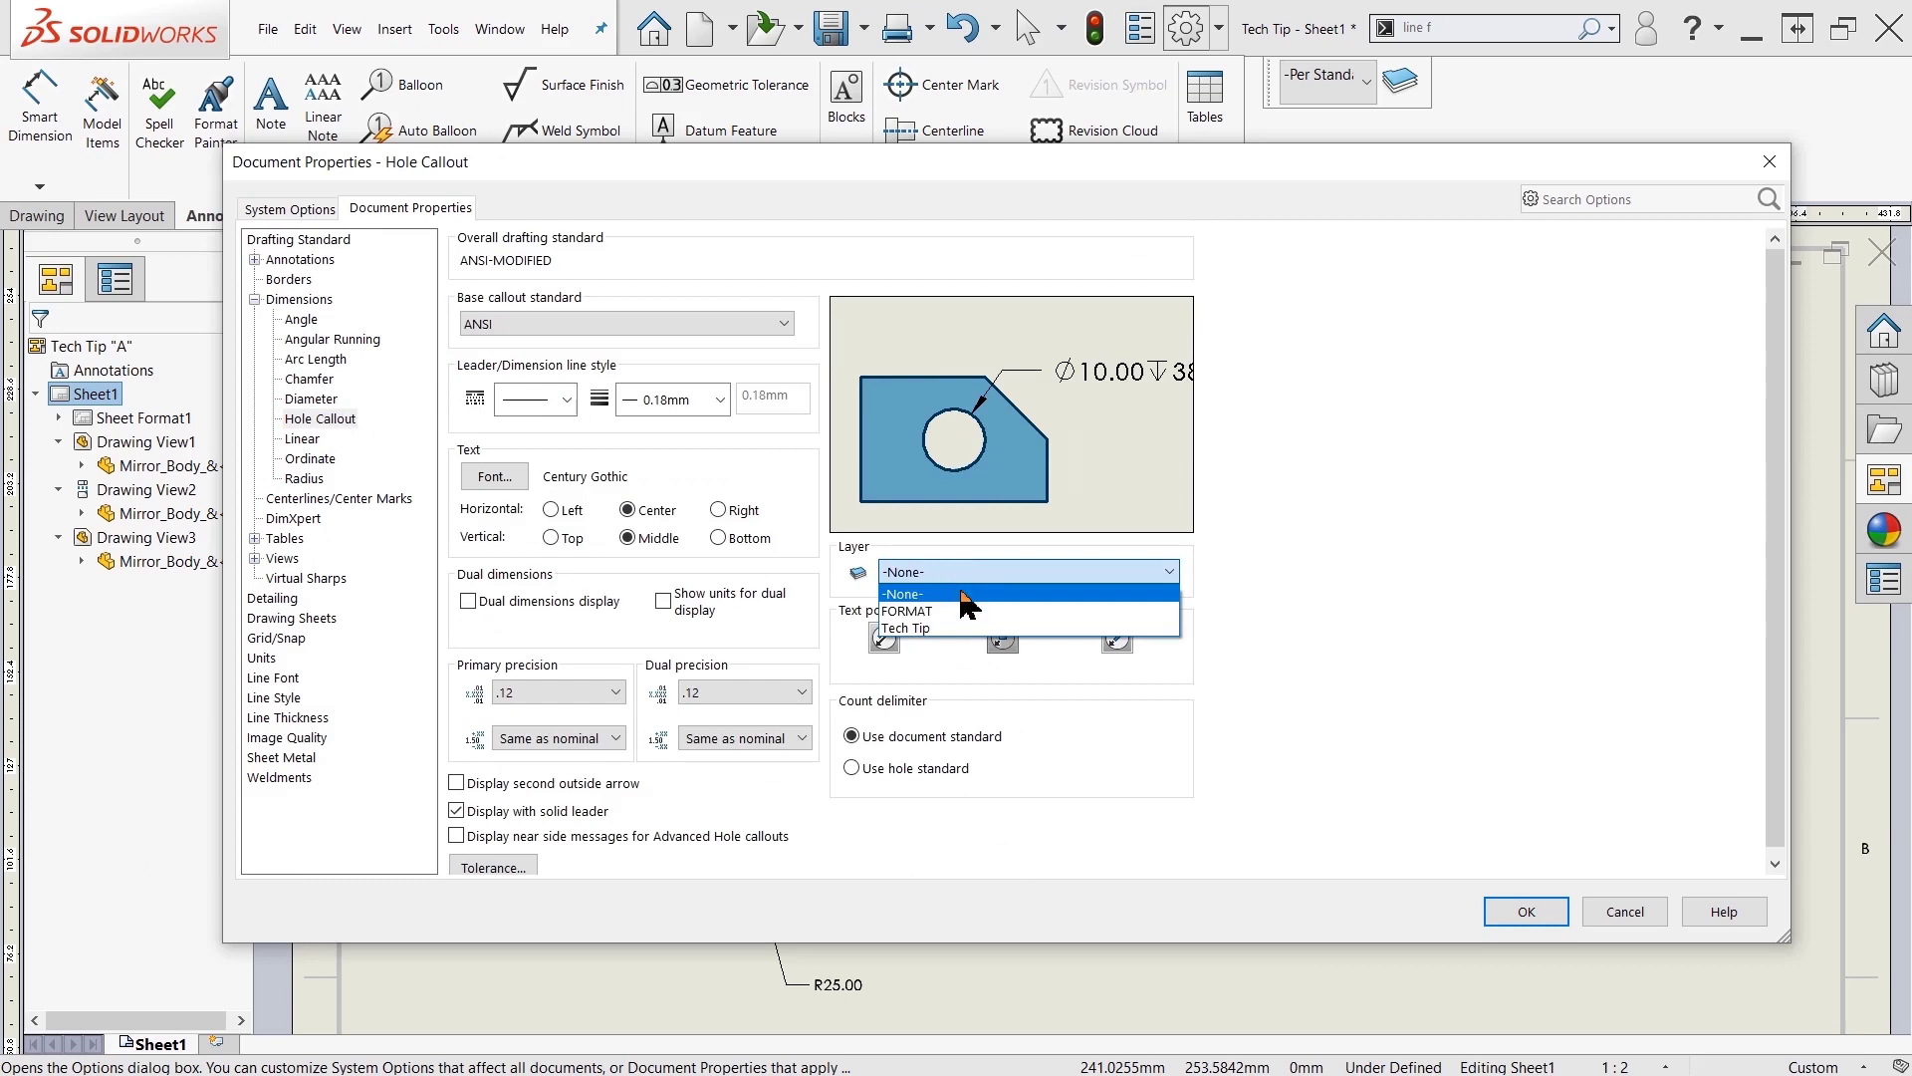
left_click(949, 629)
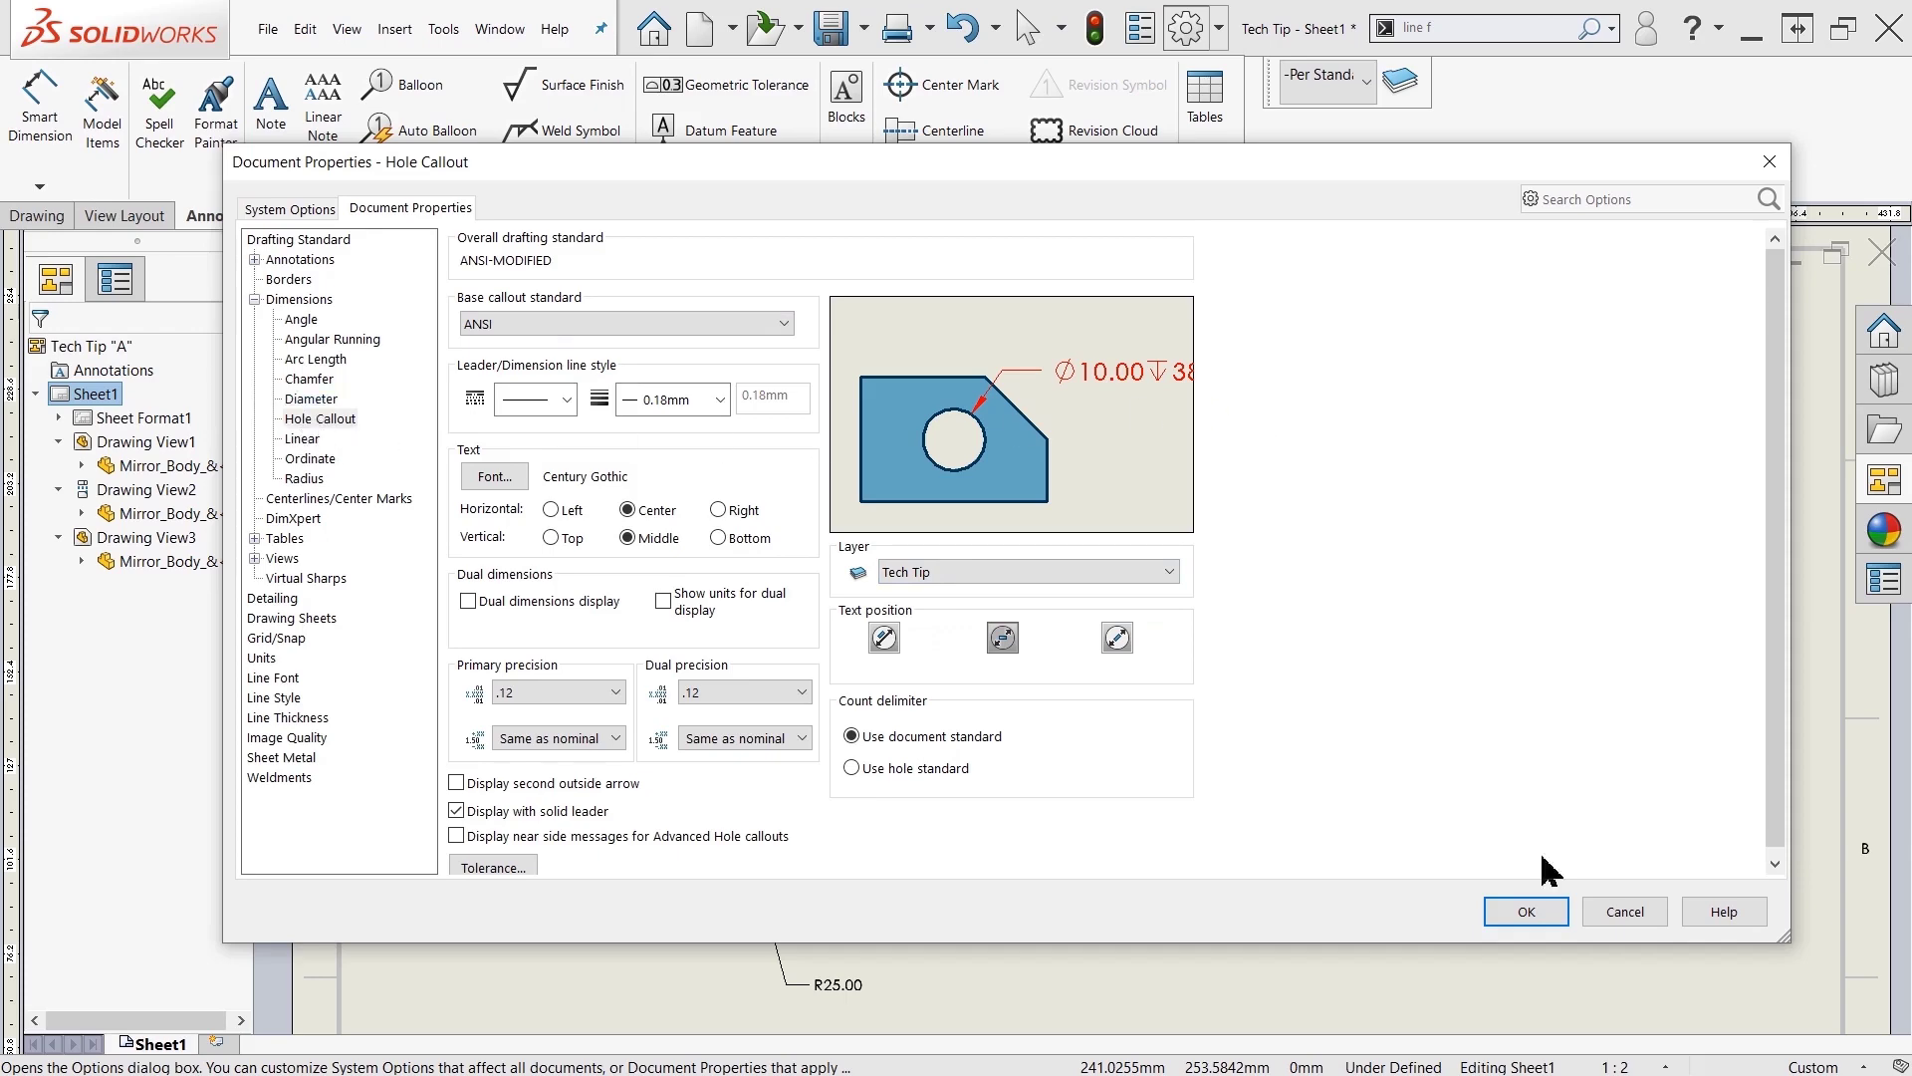
left_click(1543, 914)
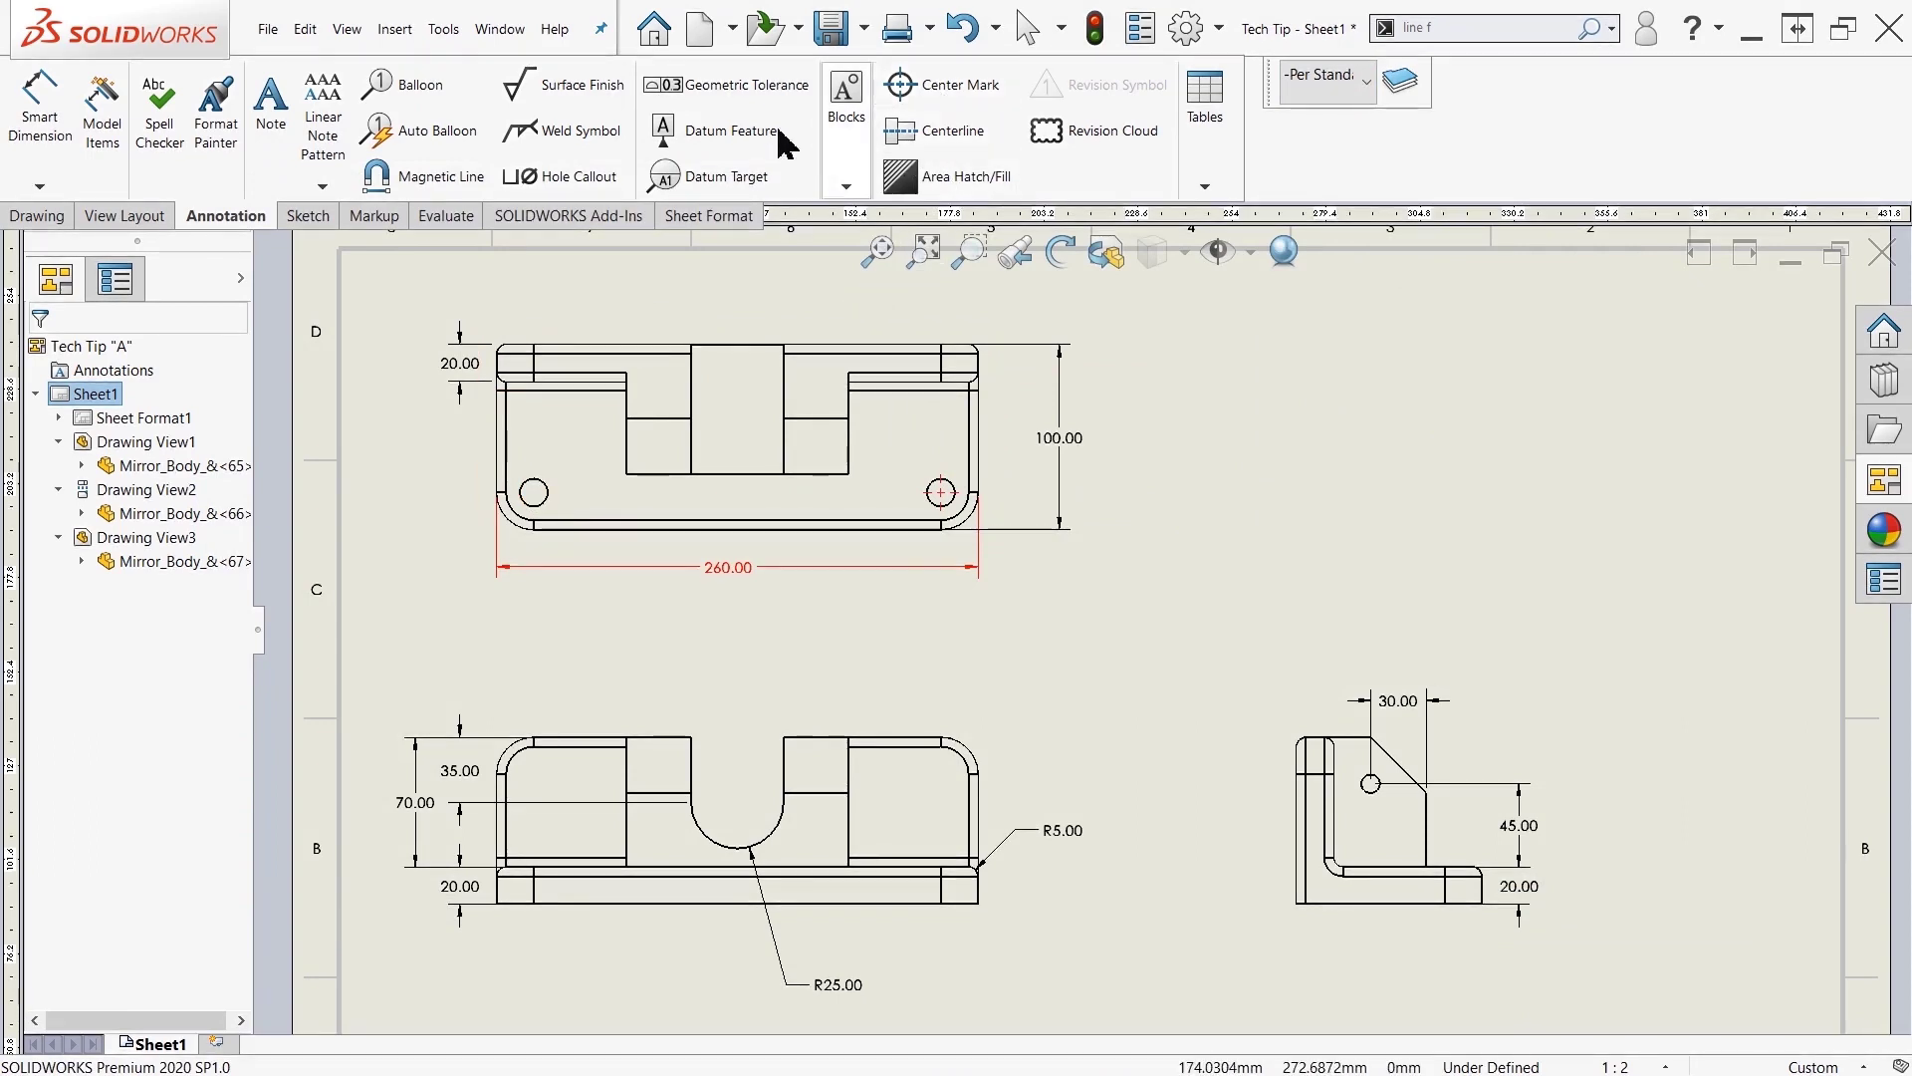
left_click(570, 181)
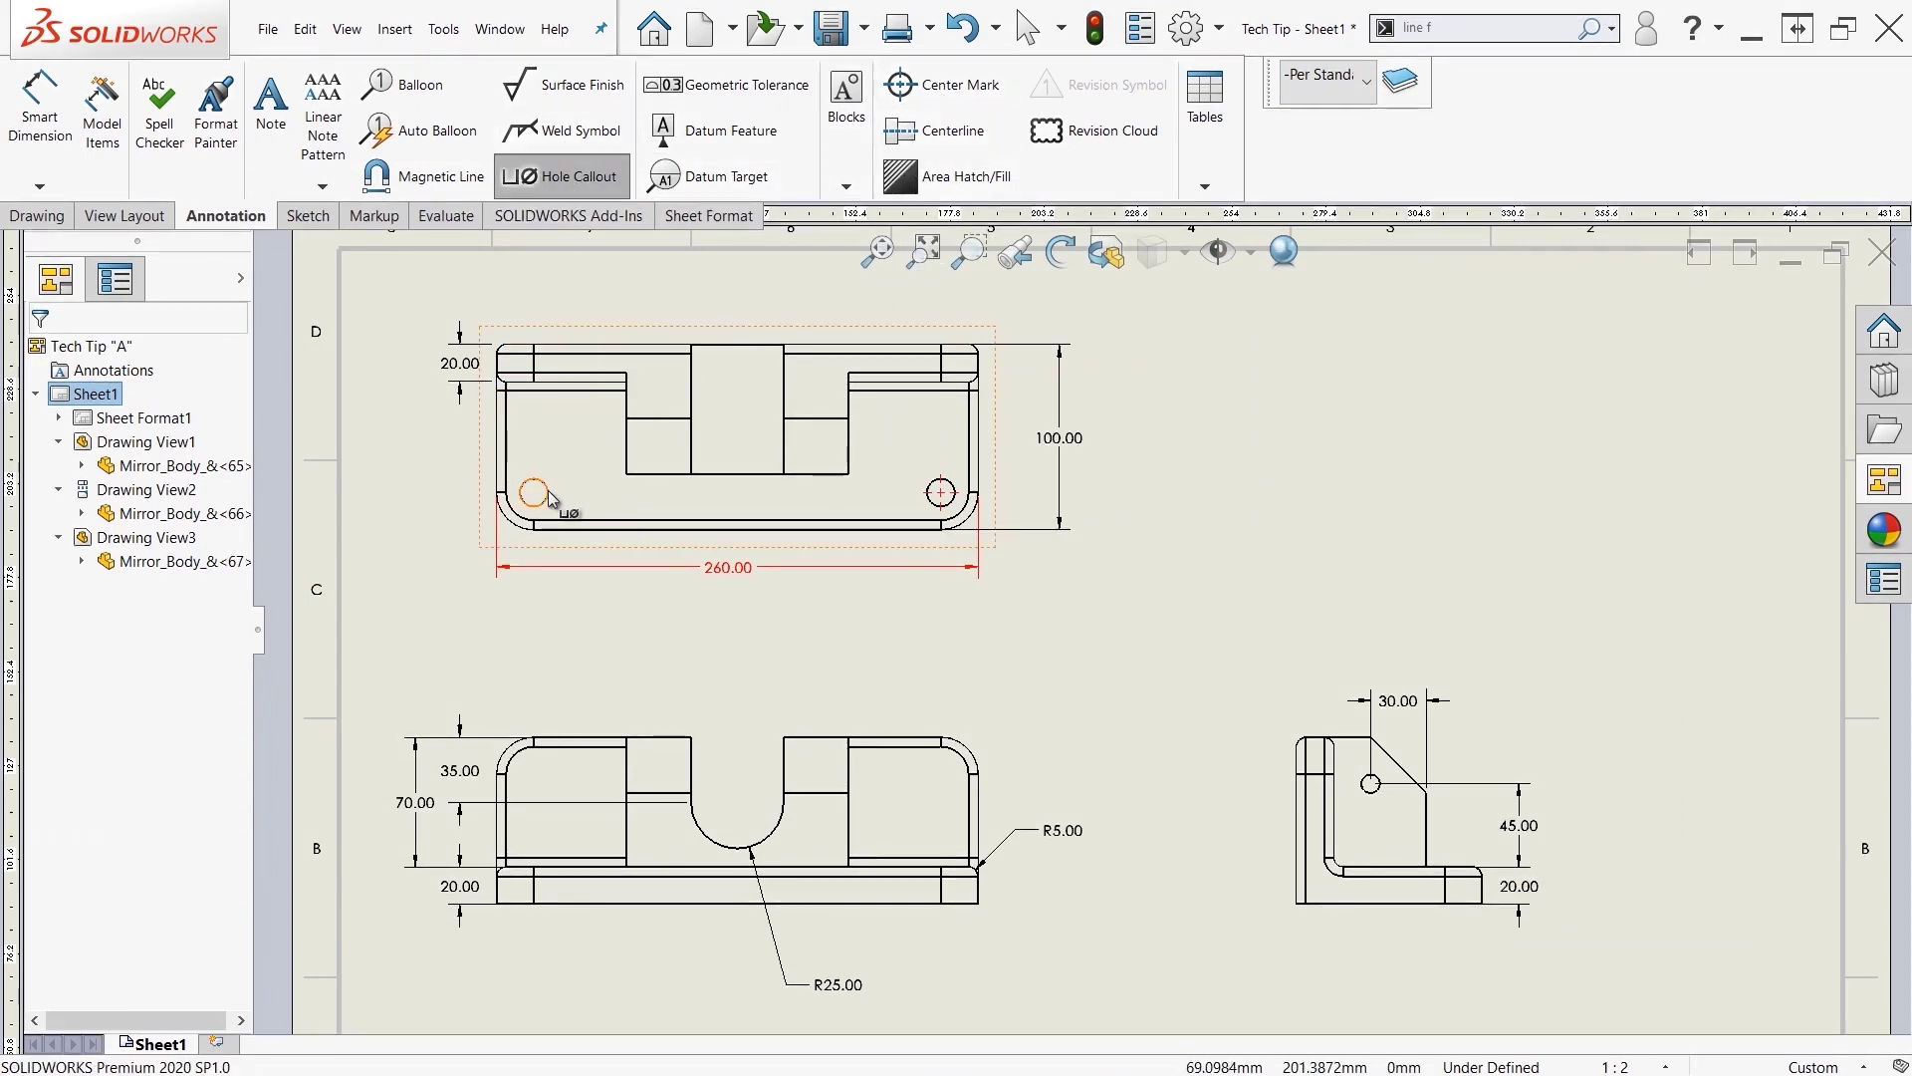